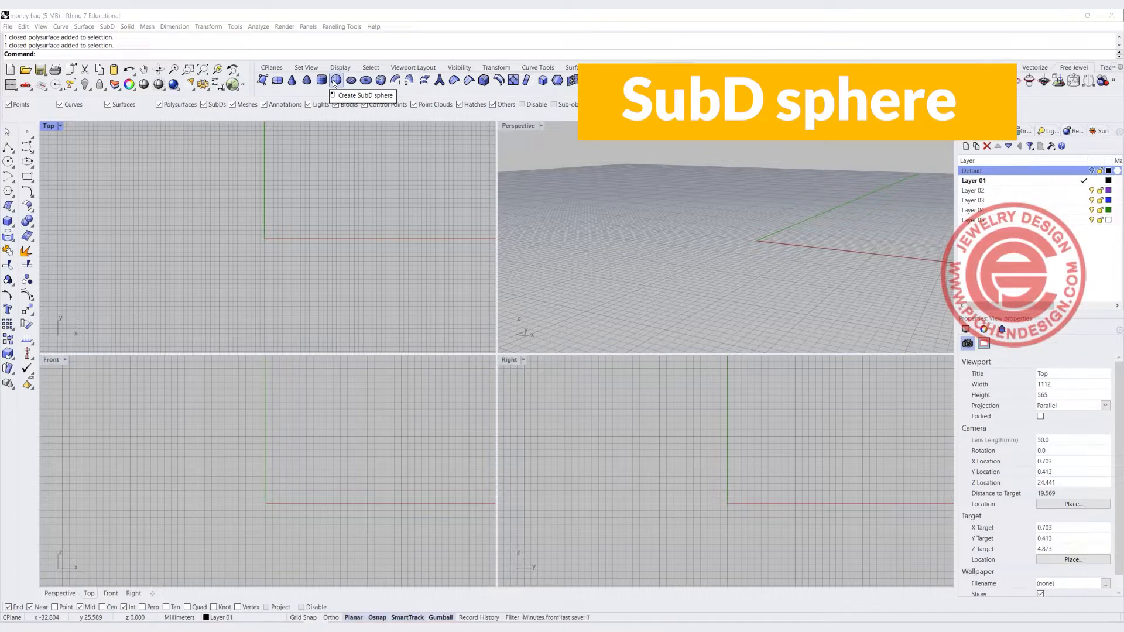
Create a SubD sphere centered at the origin with its radius picked in the Top view
left_click(335, 80)
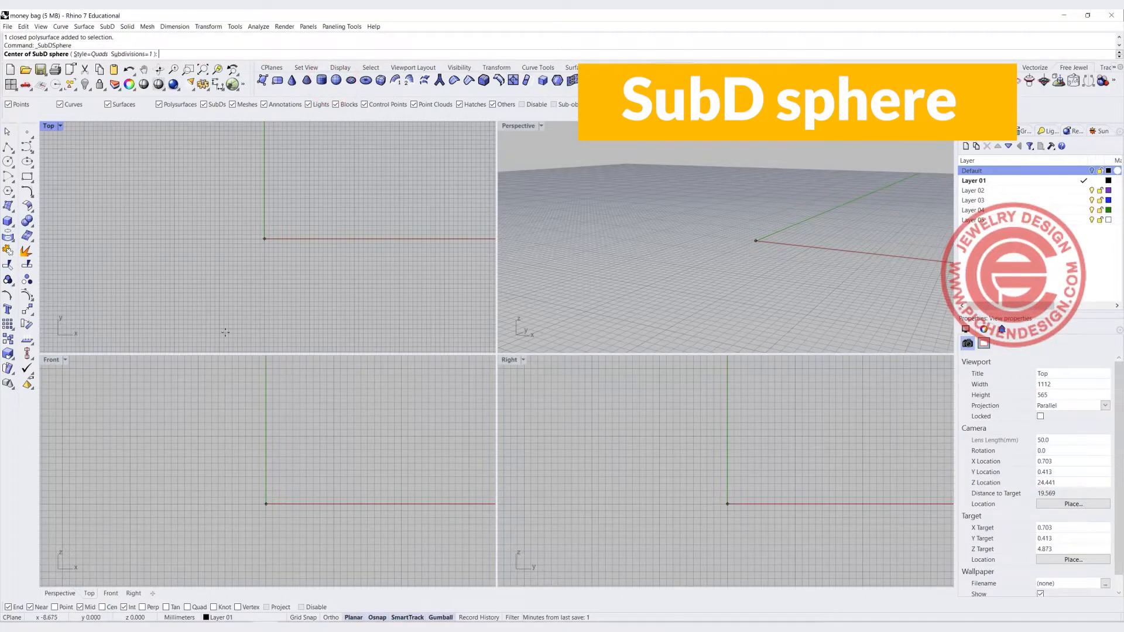
type("0")
key("Return")
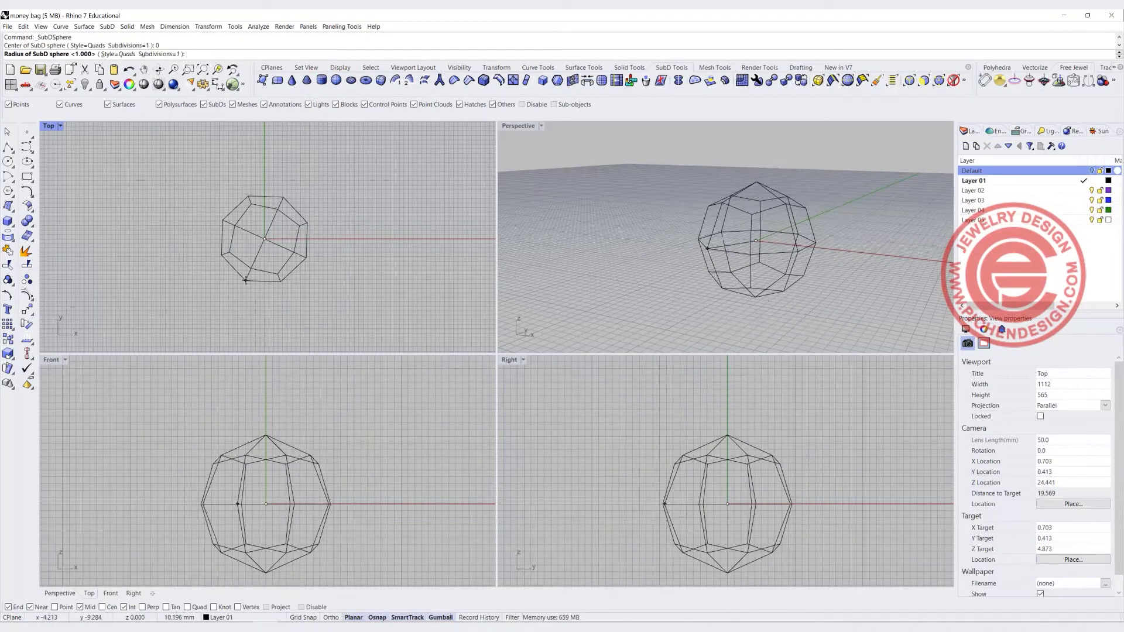
left_click(211, 269)
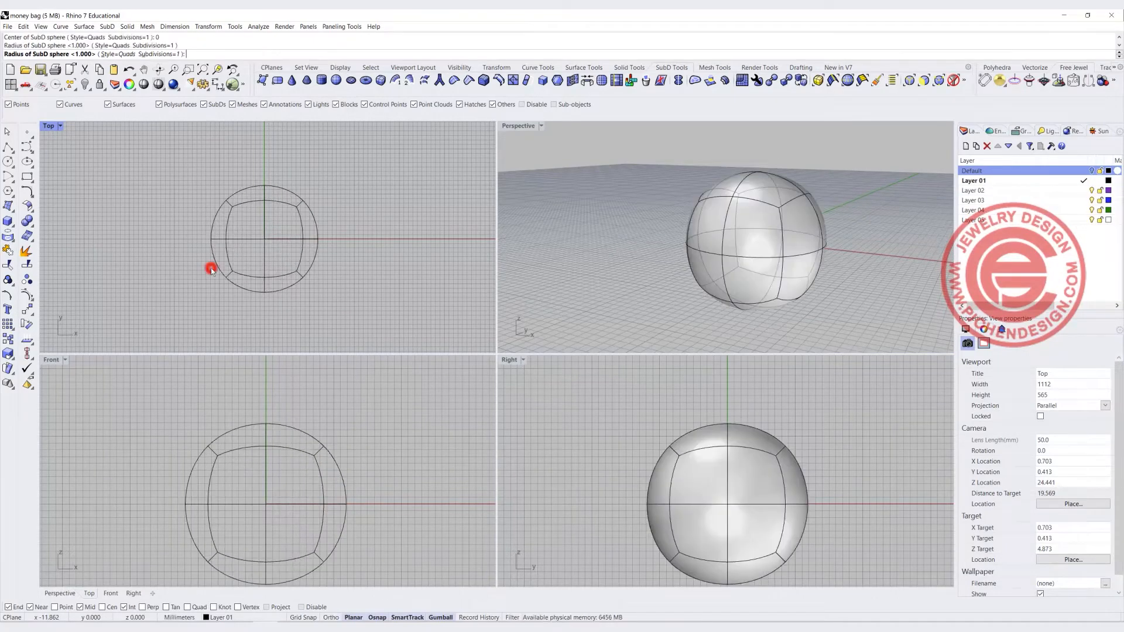
Select the sphere's bottom vertices with the vertex filter and move them to flatten the base
right_click_drag(690, 250, 754, 237)
scroll(354, 492, "down", 3)
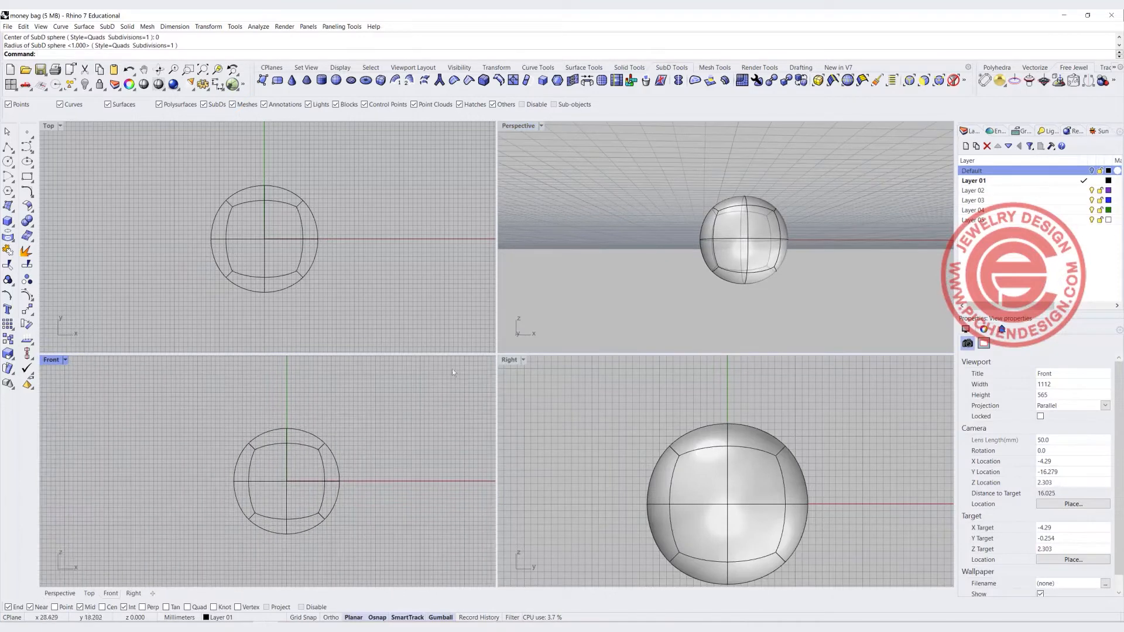
left_click(939, 80)
left_click_drag(310, 493, 348, 499)
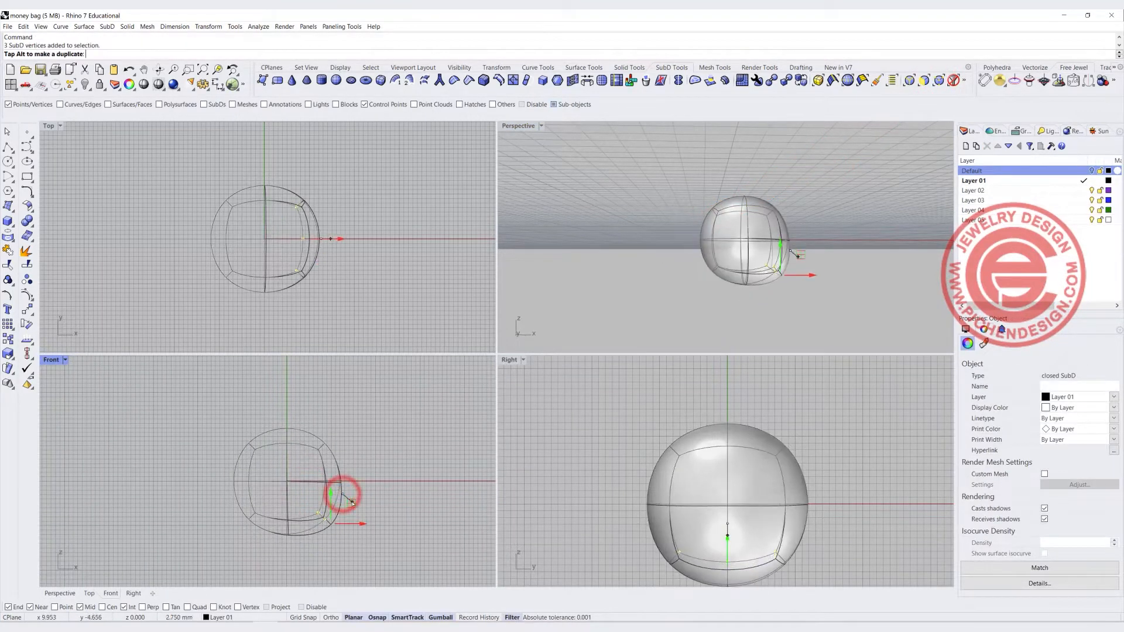
left_click(937, 81)
left_click_drag(221, 507, 261, 536)
left_click_drag(275, 498, 261, 500)
Select the top ring of vertices in the Front view and scale them inward to narrow the top
left_click_drag(267, 429, 397, 449)
scroll(259, 440, "up", 3)
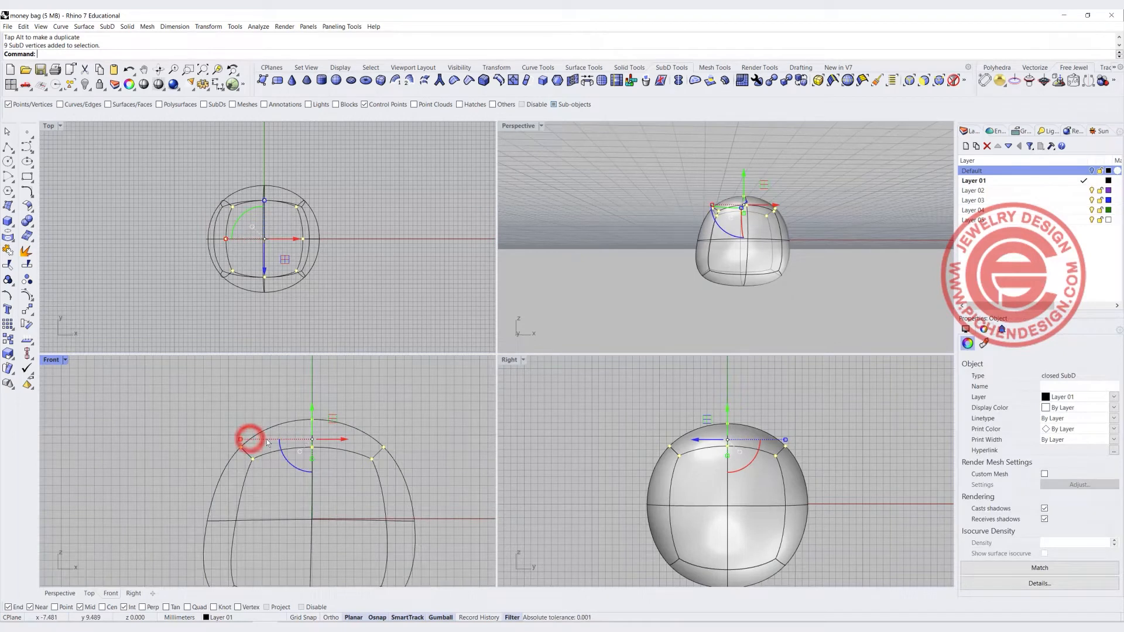
left_click_drag(352, 457, 408, 470)
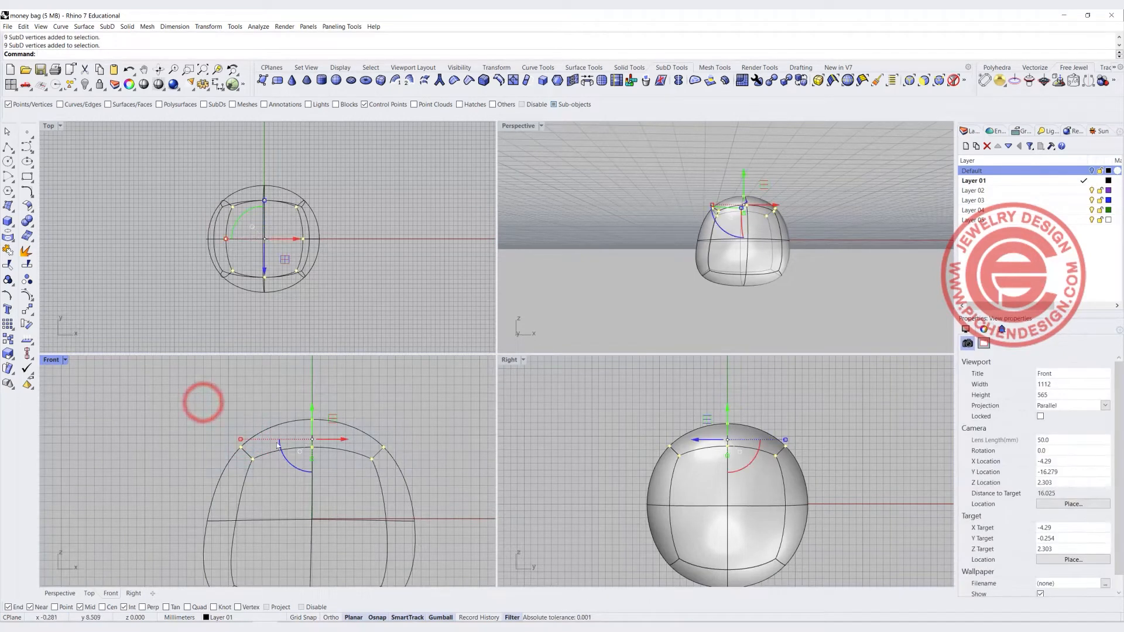
left_click_drag(241, 439, 258, 440, "shift")
left_click(221, 404)
Switch the selection filter to faces and select the four top faces of the SubD
scroll(218, 481, "down", 5)
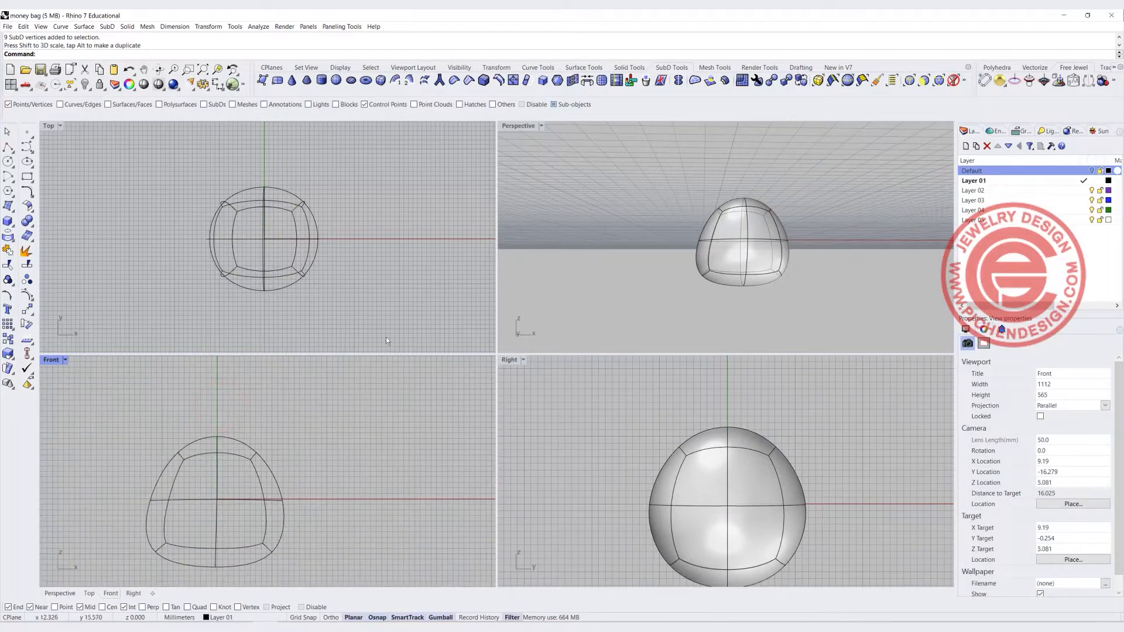
right_click_drag(682, 239, 749, 228)
scroll(256, 233, "up", 3)
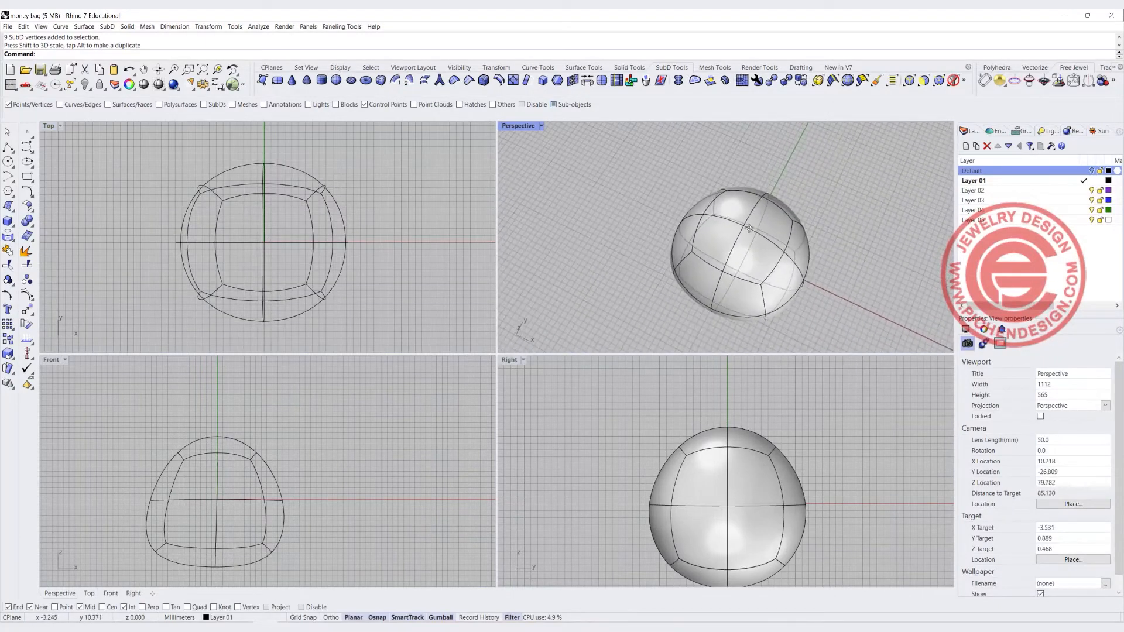
right_click_drag(793, 252, 726, 208)
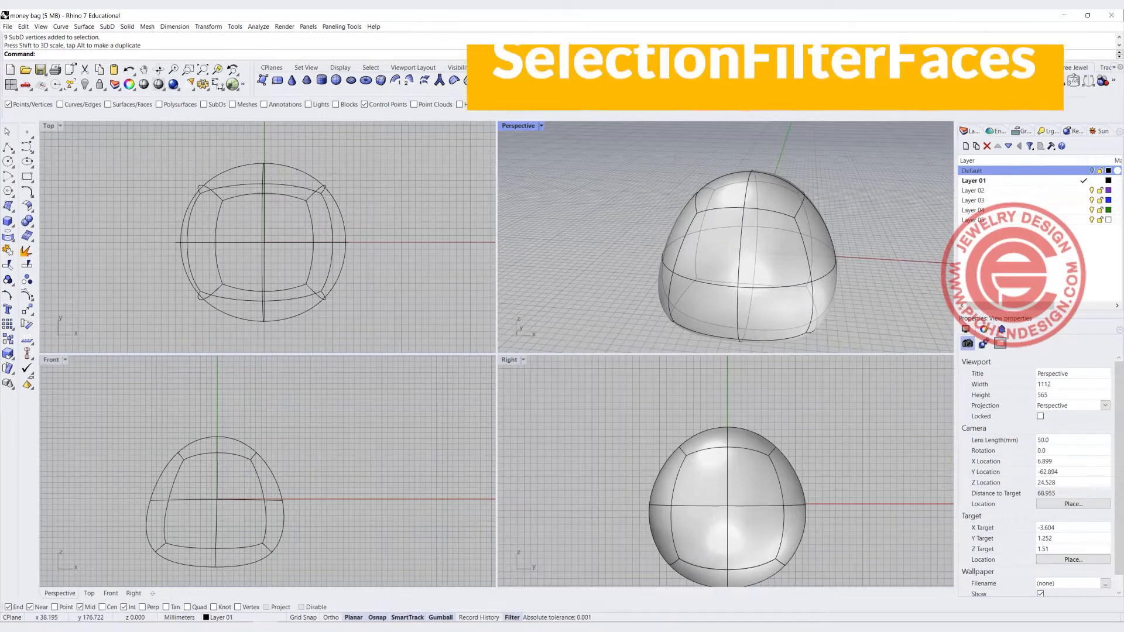
left_click(923, 81)
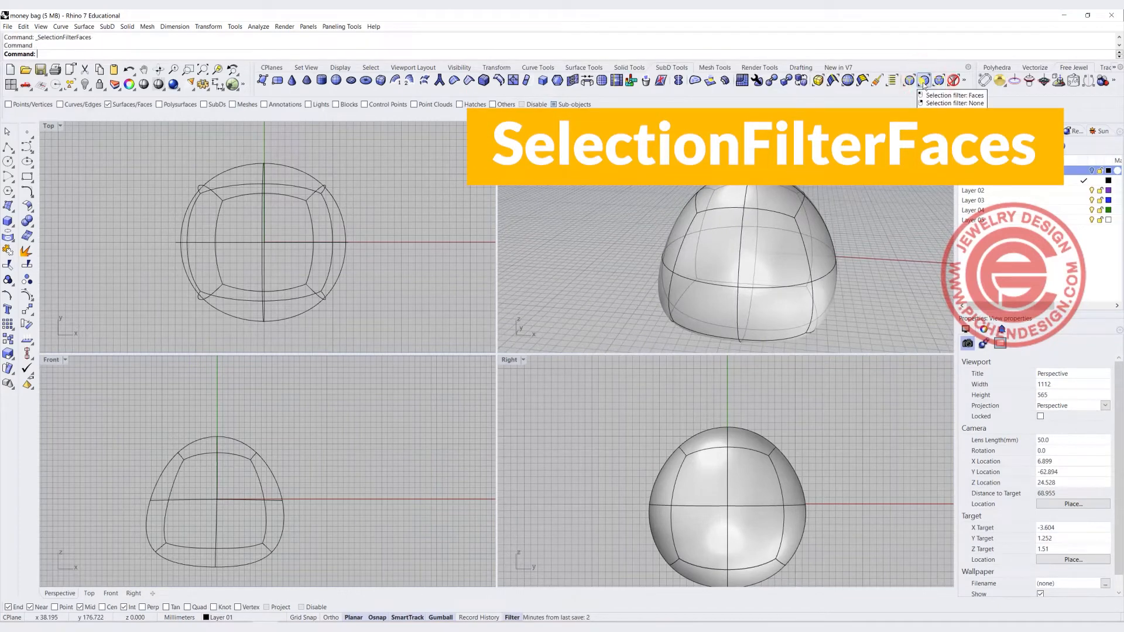
right_click_drag(779, 263, 740, 186)
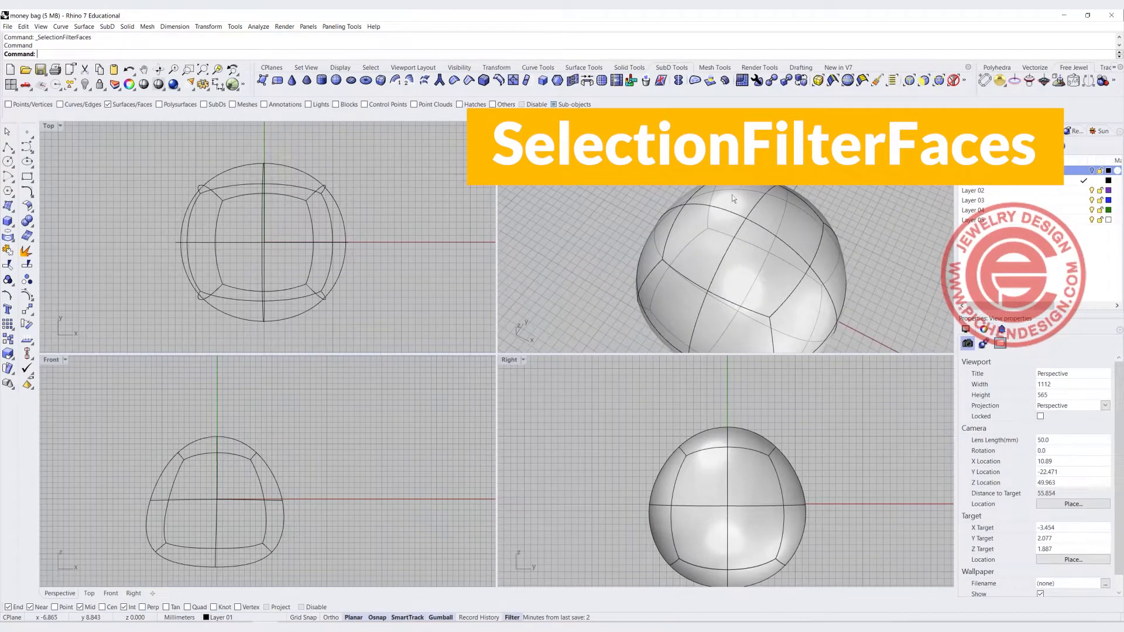
left_click(739, 194)
left_click(779, 219, "shift")
left_click(754, 245, "shift")
left_click(710, 231, "shift")
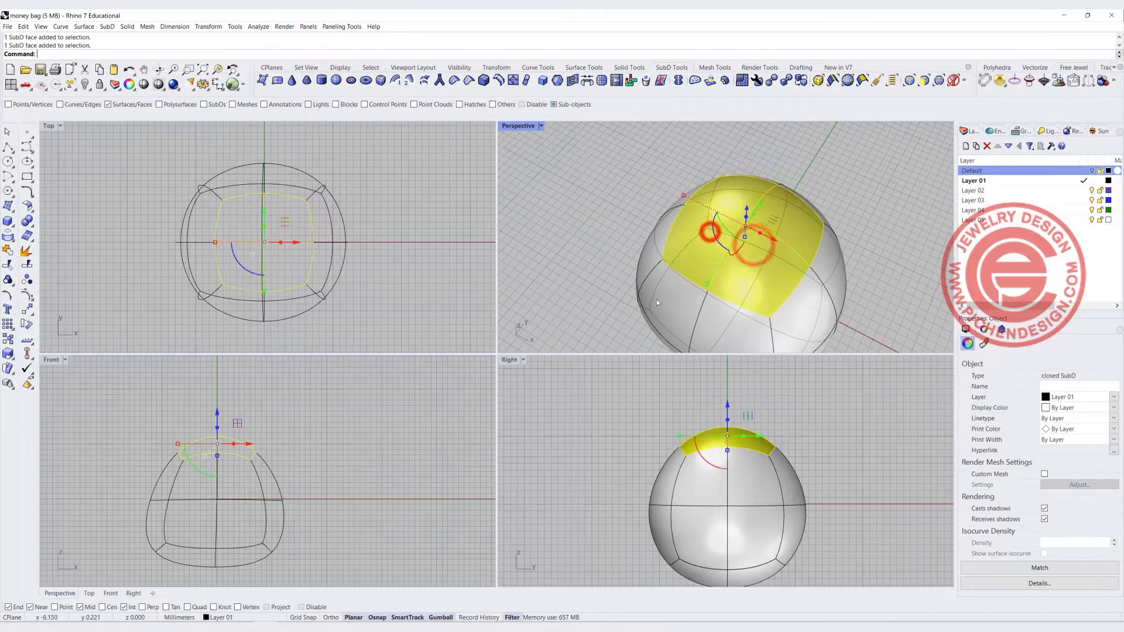
Adjust the height of the selected top faces by moving them vertically in the Front view
right_click_drag(260, 405, 259, 436)
scroll(231, 445, "up", 4)
left_click_drag(225, 449, 228, 398)
scroll(310, 495, "down", 3)
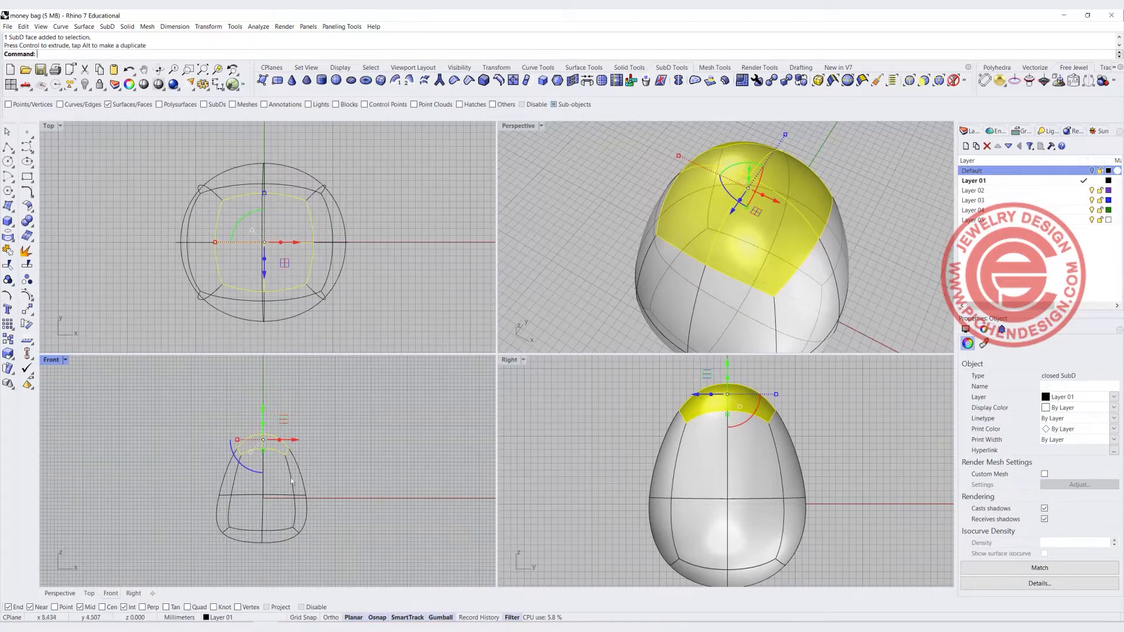
scroll(266, 433, "up", 2)
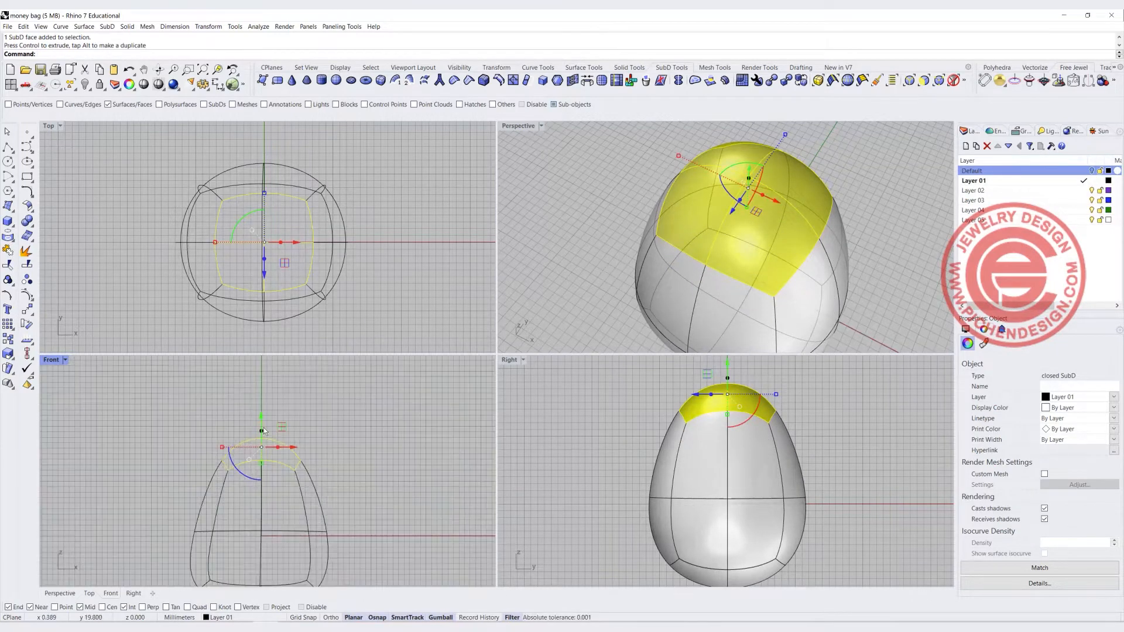
left_click_drag(262, 417, 260, 443)
scroll(288, 458, "up", 1)
scroll(280, 457, "up", 2)
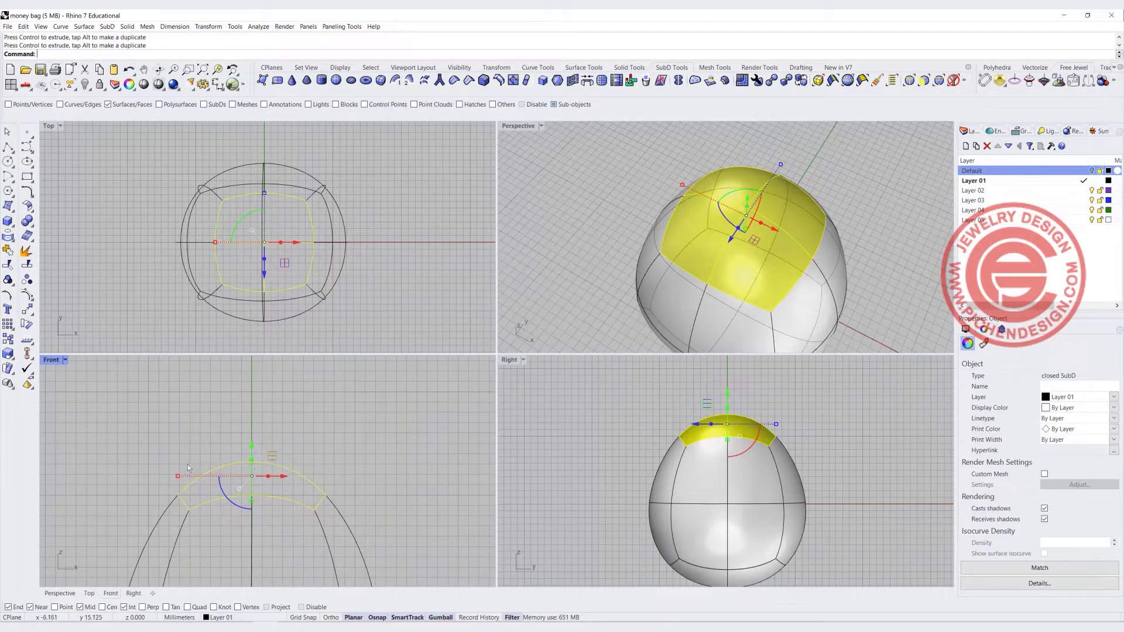
Maximize the Front view and extrude the selected top faces upward to add a neck section
double_click(51, 360)
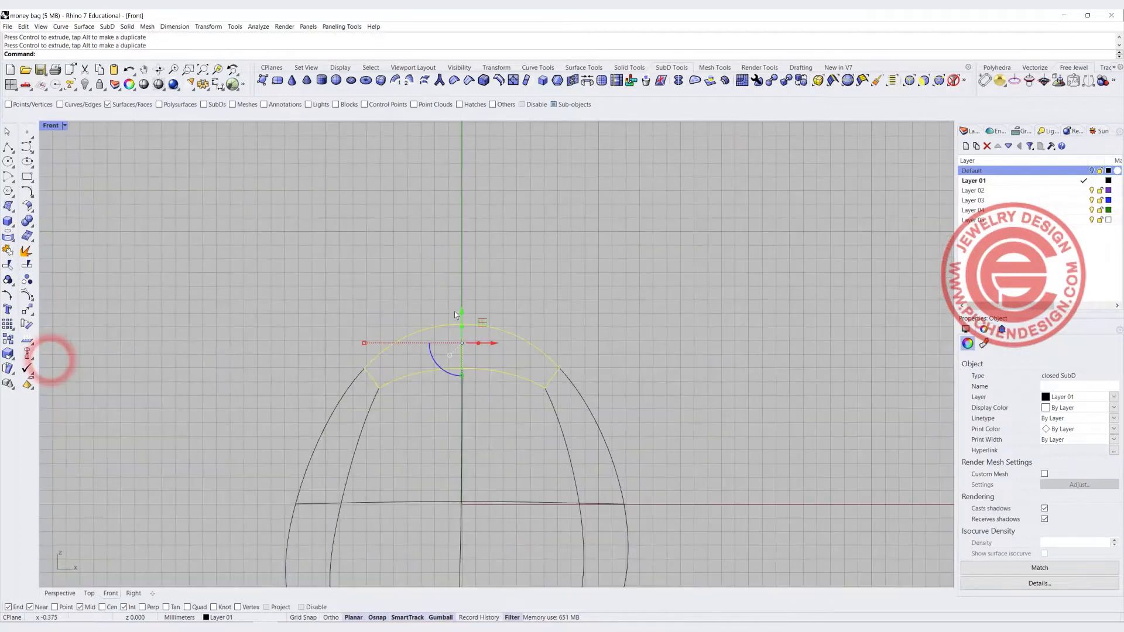
left_click_drag(456, 303, 460, 266)
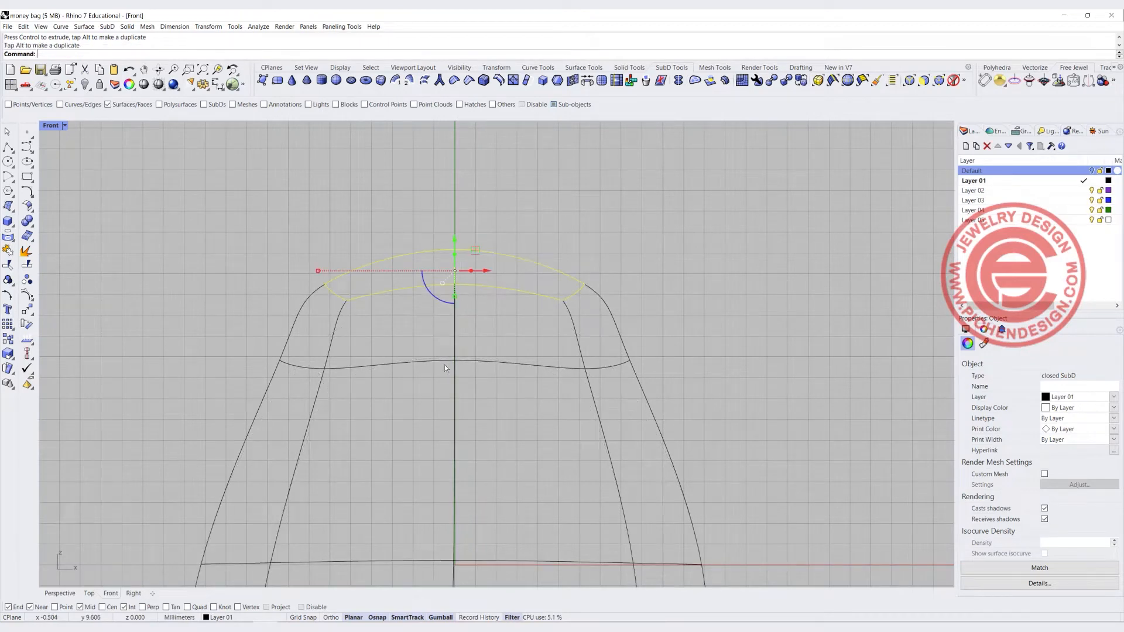
left_click_drag(455, 259, 456, 186)
left_click(677, 299)
Switch the filter to edges, select the edge loop around the neck, and scale it inward to pinch it
scroll(481, 257, "down", 4)
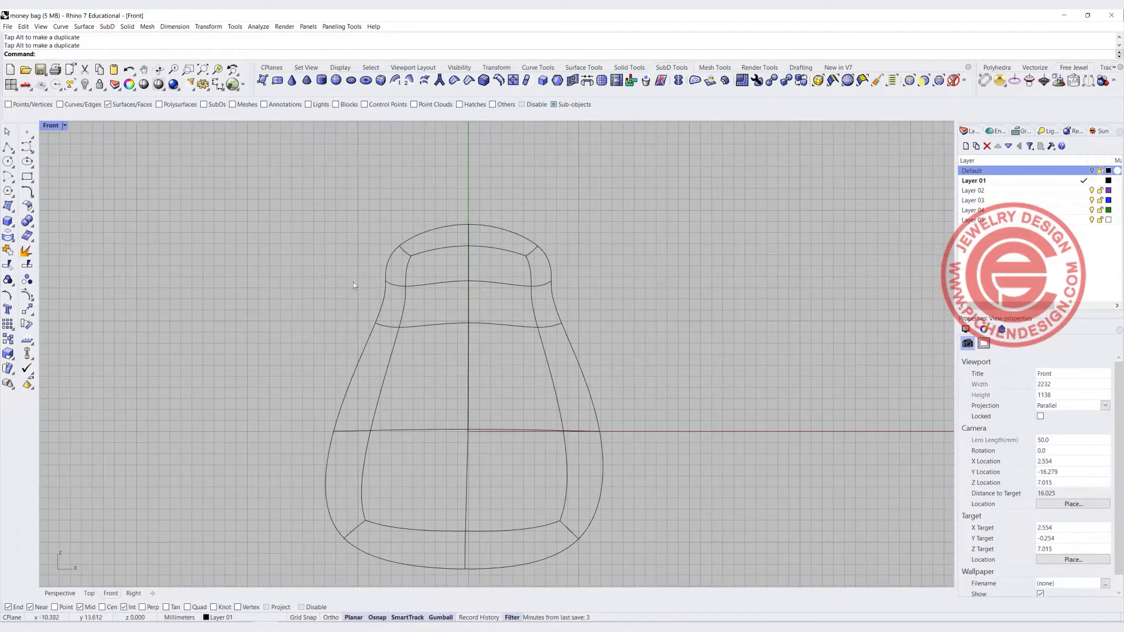
left_click_drag(351, 273, 584, 295)
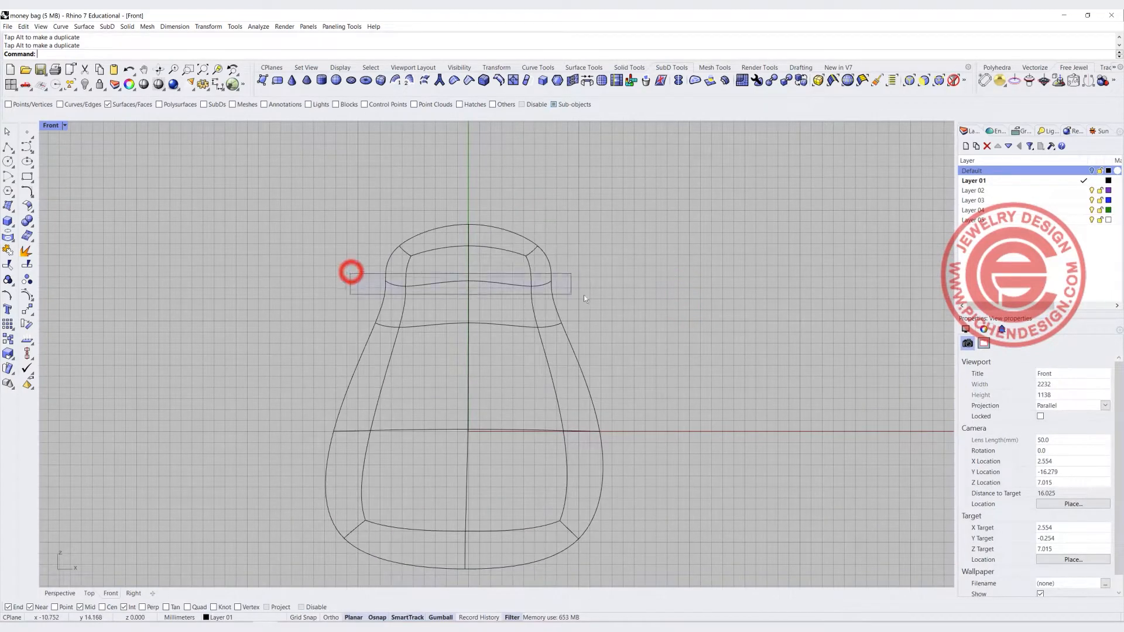
left_click(910, 81)
left_click_drag(356, 272, 599, 297)
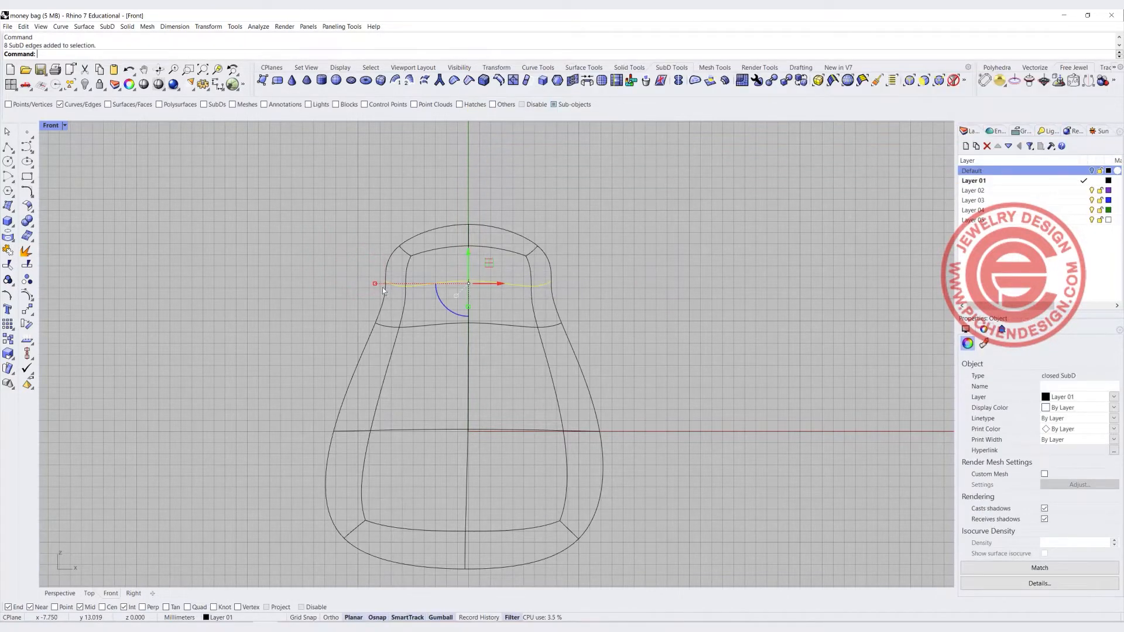
left_click_drag(375, 285, 439, 288)
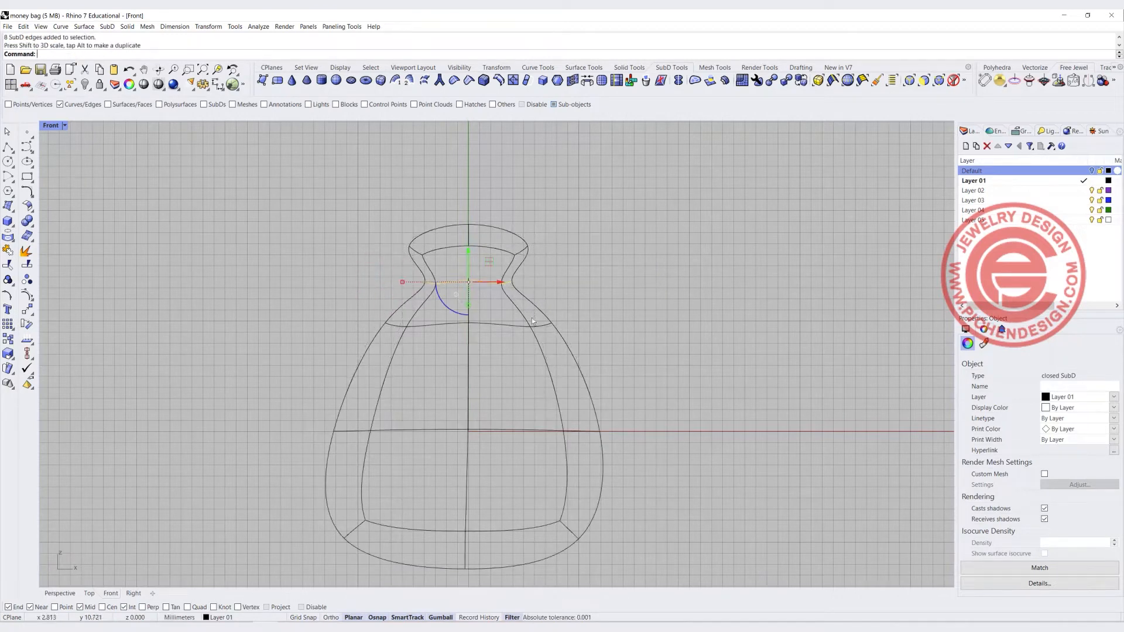
Select the upper part's edges and move them down to lower the bag's neck and top
left_click(717, 310)
left_click_drag(306, 181, 572, 351)
left_click_drag(465, 268, 470, 374)
left_click(634, 314)
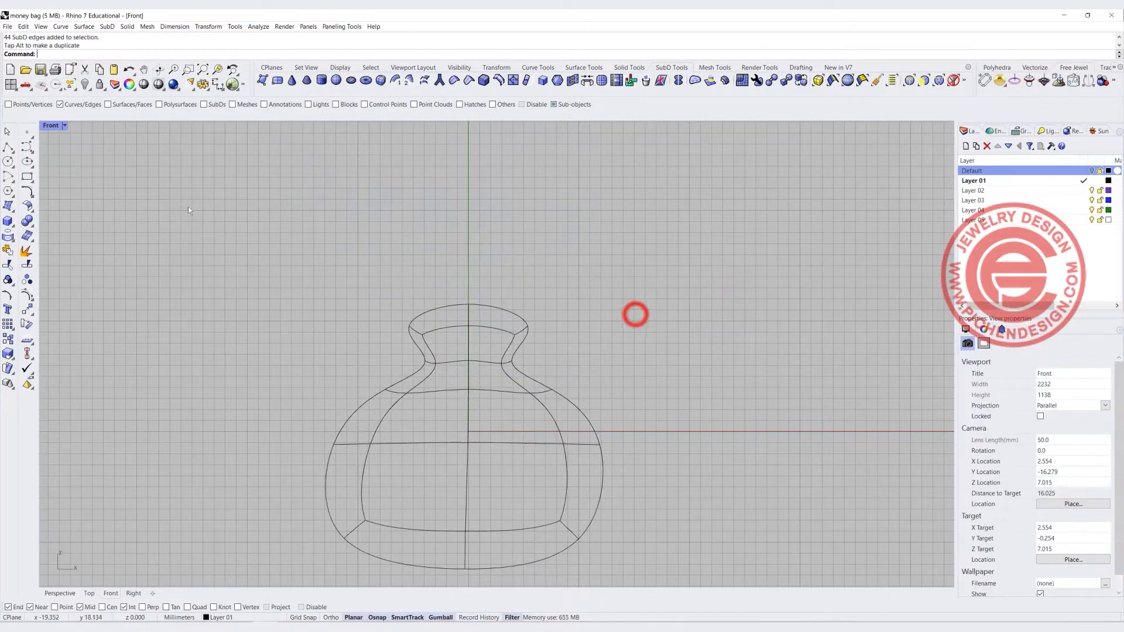
Switch the filter to faces in the Perspective view and select the four faces on top of the neck
key("ctrl+F4")
scroll(599, 338, "down", 5)
right_click_drag(600, 338, 533, 307)
right_click_drag(591, 249, 484, 283)
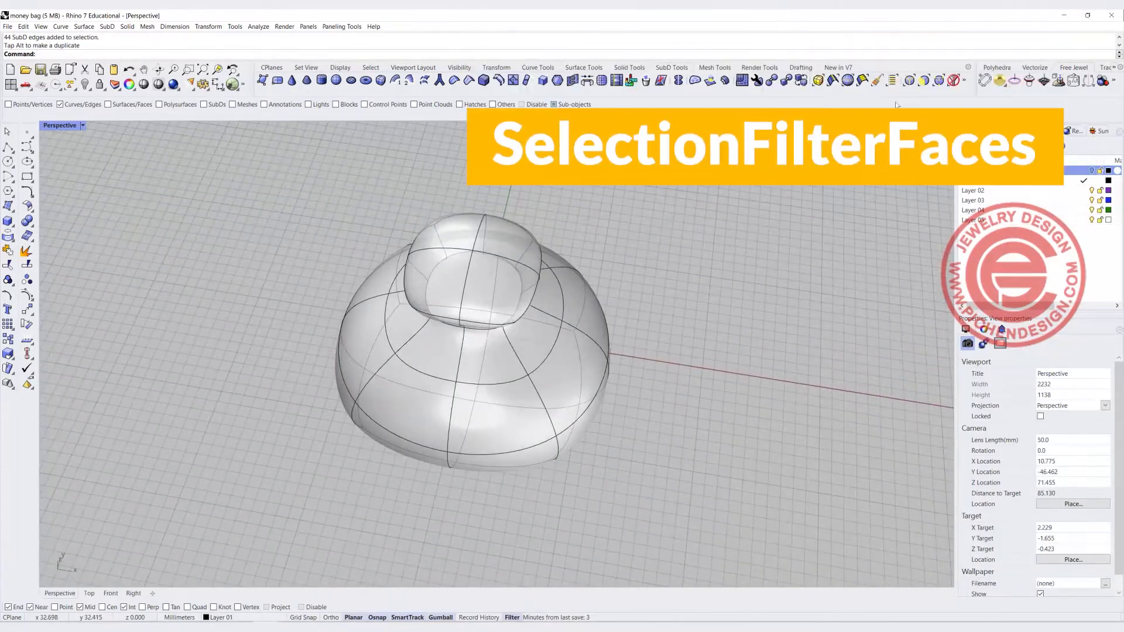
left_click(923, 82)
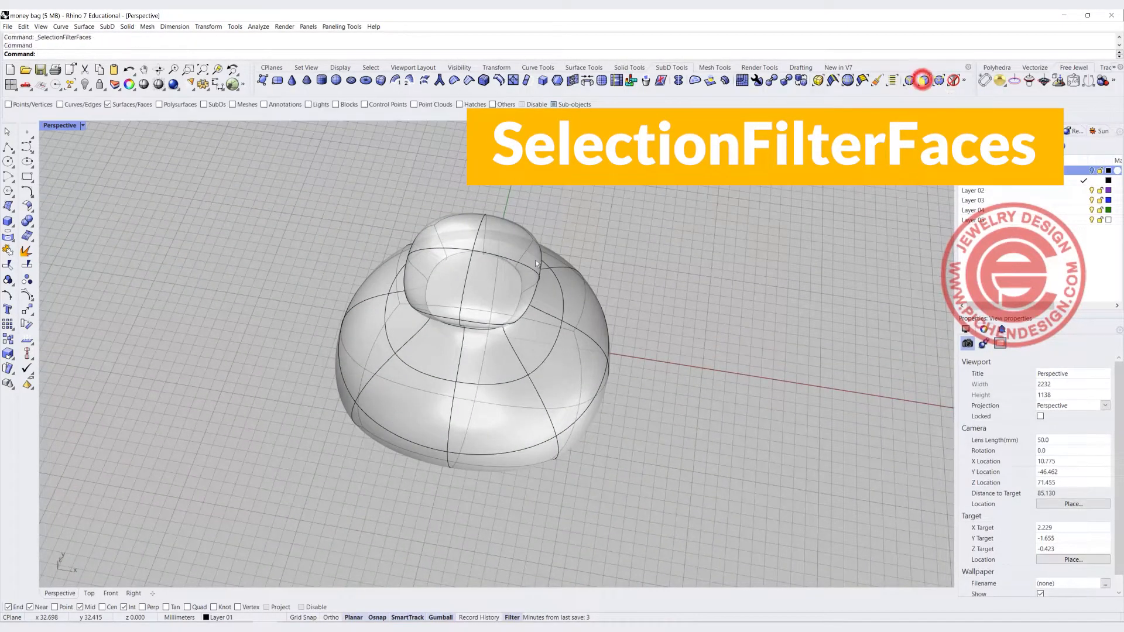
scroll(522, 242, "up", 2)
left_click(448, 216)
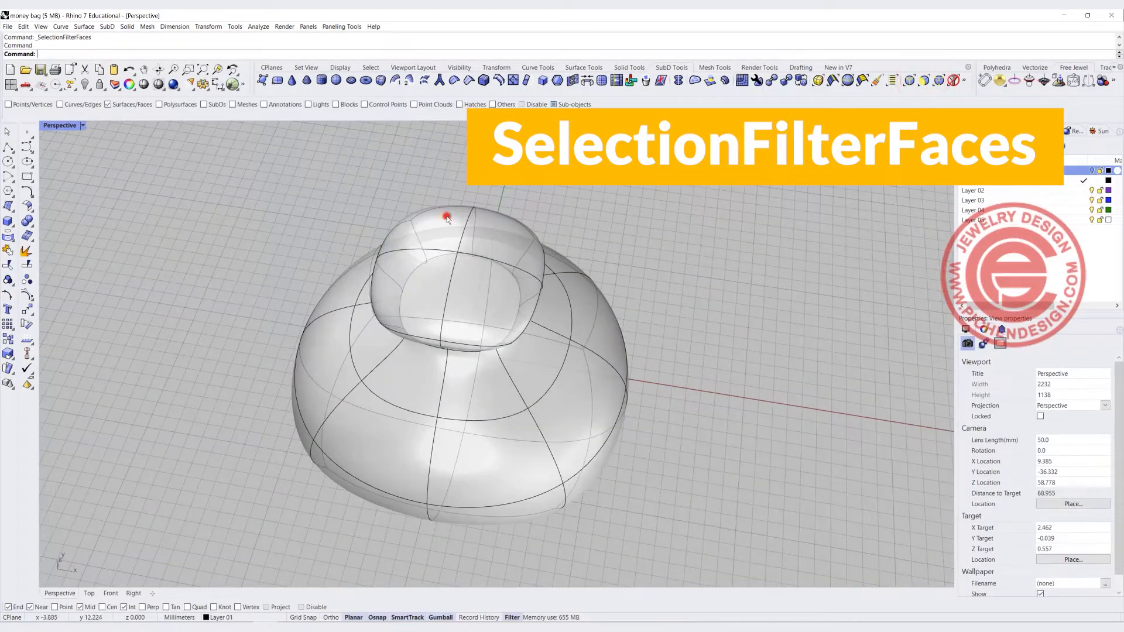
left_click(501, 219, "shift")
left_click(424, 285, "shift")
left_click(483, 292, "shift")
Extrude the selected top faces upward to form a lip above the neck
right_click_drag(476, 294, 474, 196)
mouse_move(457, 183)
left_mouse_down()
mouse_move(457, 236)
mouse_move(466, 168)
left_mouse_up()
key("ctrl")
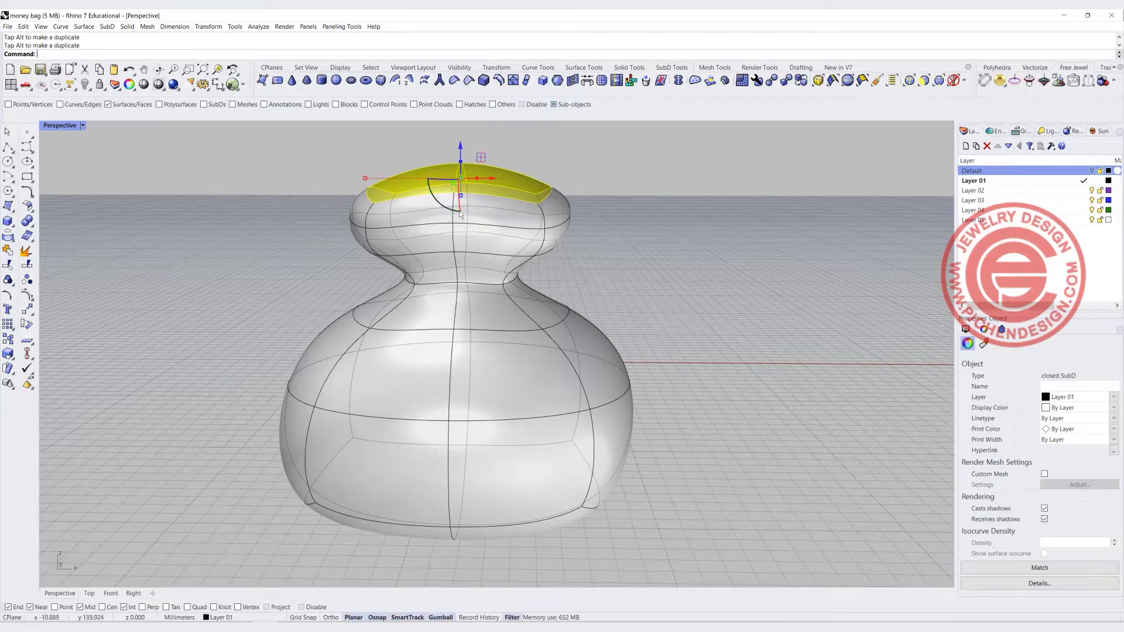
Scale the top faces inward and push them down to start the bag's opening
right_click_drag(608, 196, 605, 218)
left_click_drag(462, 146, 468, 218)
scroll(438, 223, "down", 6)
right_click_drag(432, 210, 489, 191)
scroll(480, 283, "up", 6)
scroll(468, 169, "up", 2)
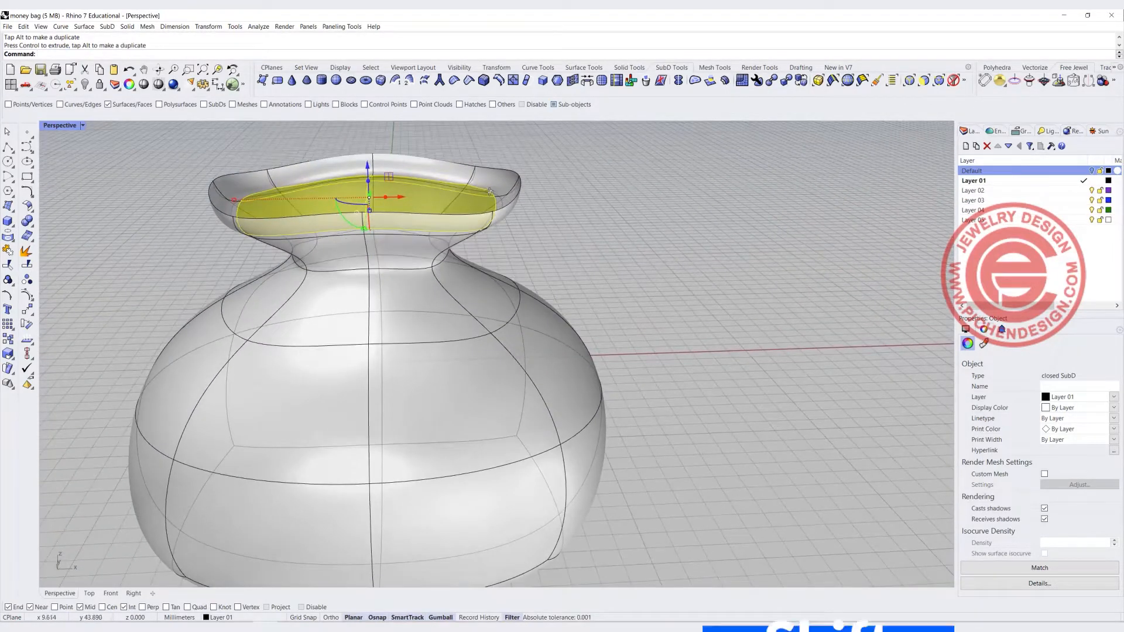
Scale the top faces smaller uniformly and move them further down to deepen the opening
key("shift")
left_click_drag(235, 201, 301, 197, "shift")
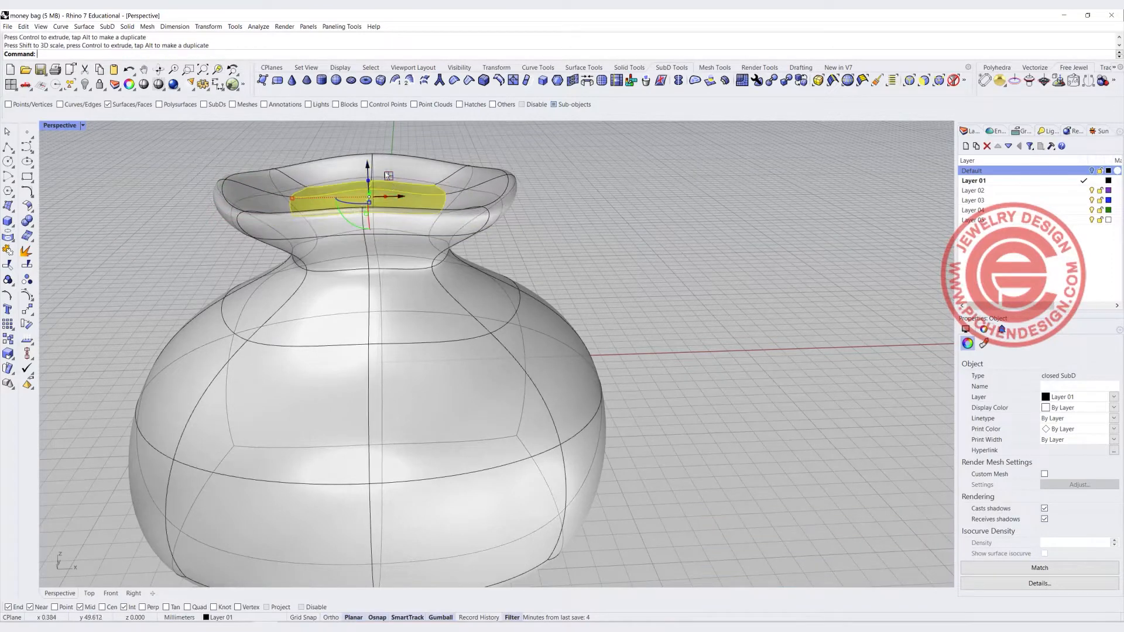
left_click_drag(369, 166, 370, 189)
left_click(592, 198)
Switch the selection filter to edges, select the rim's edge loop and scale it in the Top view to roll the lip
right_click_drag(553, 216, 515, 254)
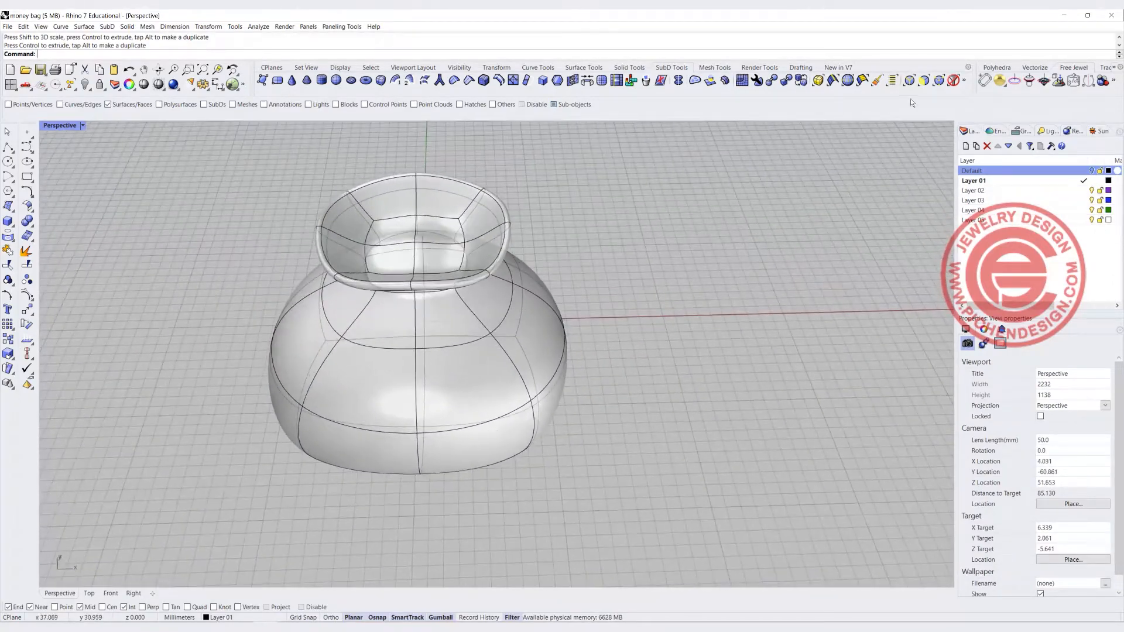
left_click(938, 80)
left_click(909, 81)
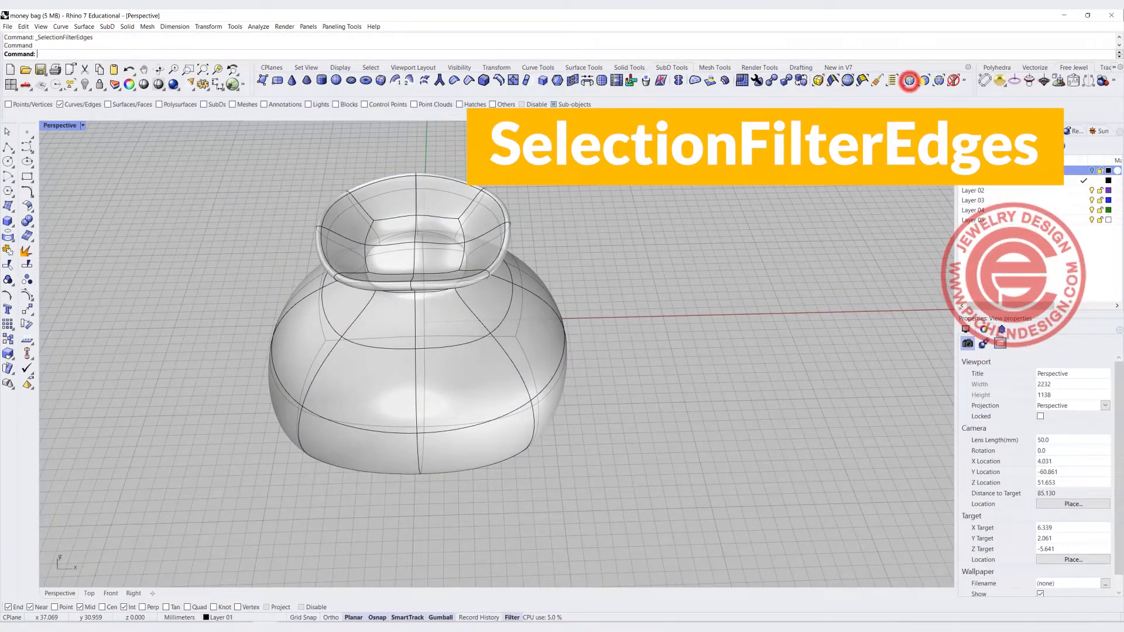
double_click(72, 126)
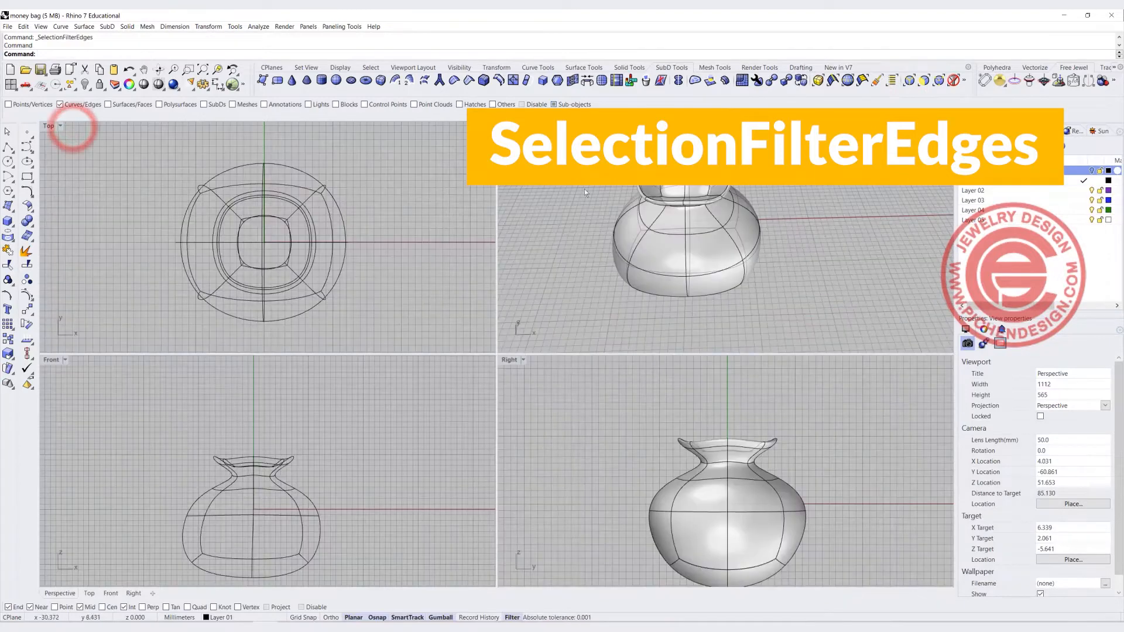
scroll(709, 192, "up", 3)
right_click_drag(719, 200, 708, 193)
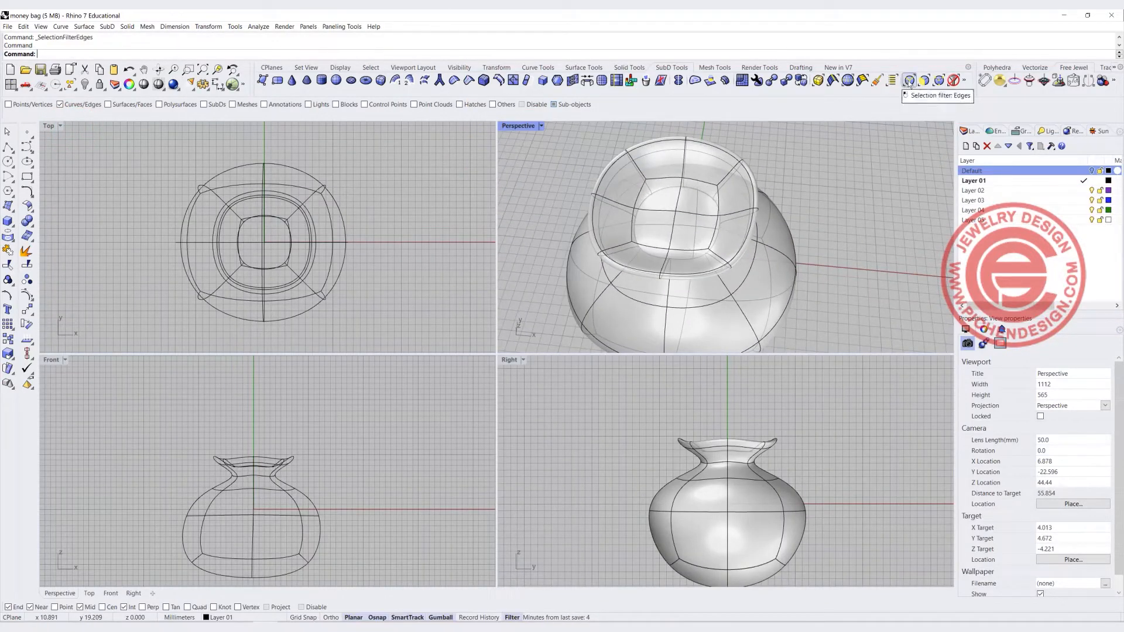
left_click(751, 185)
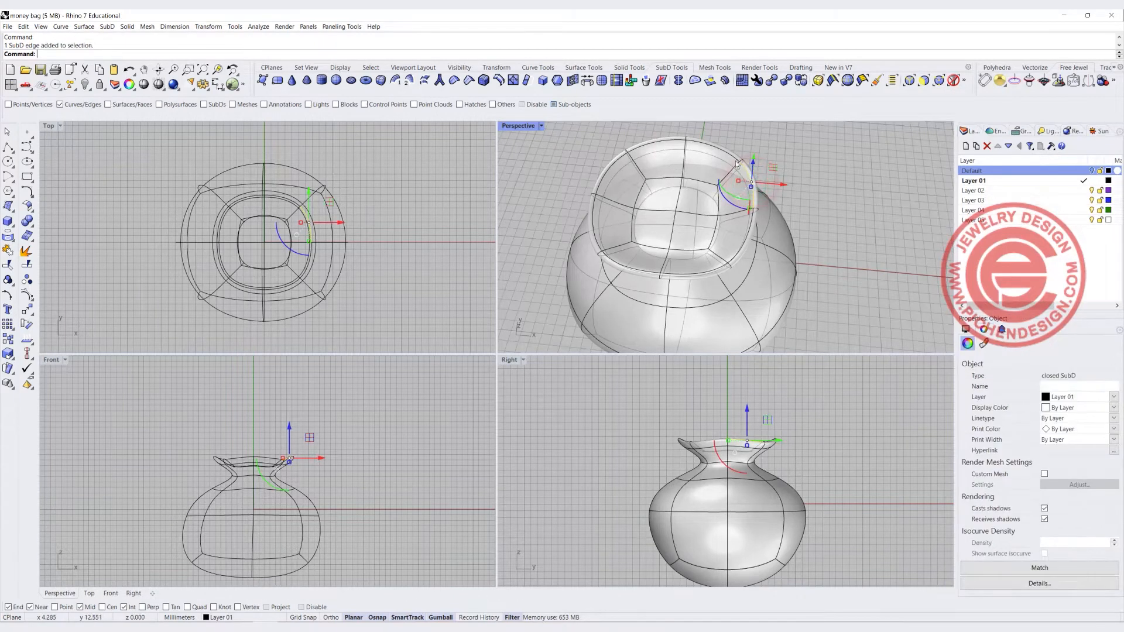
double_click(735, 162)
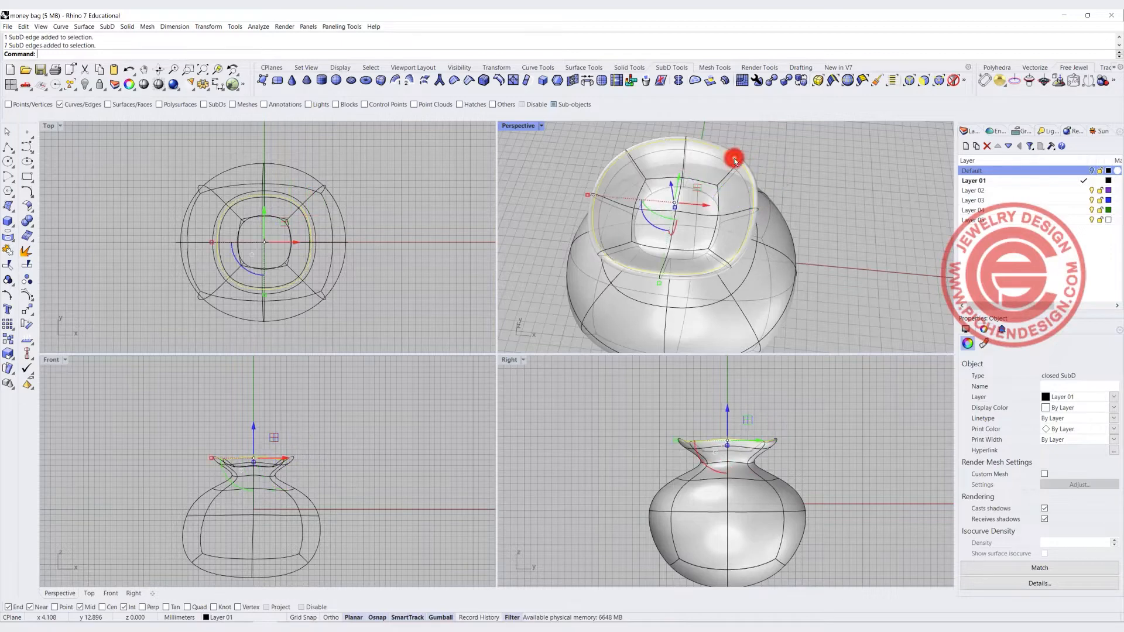
left_click_drag(211, 243, 230, 244)
right_click_drag(746, 263, 753, 170)
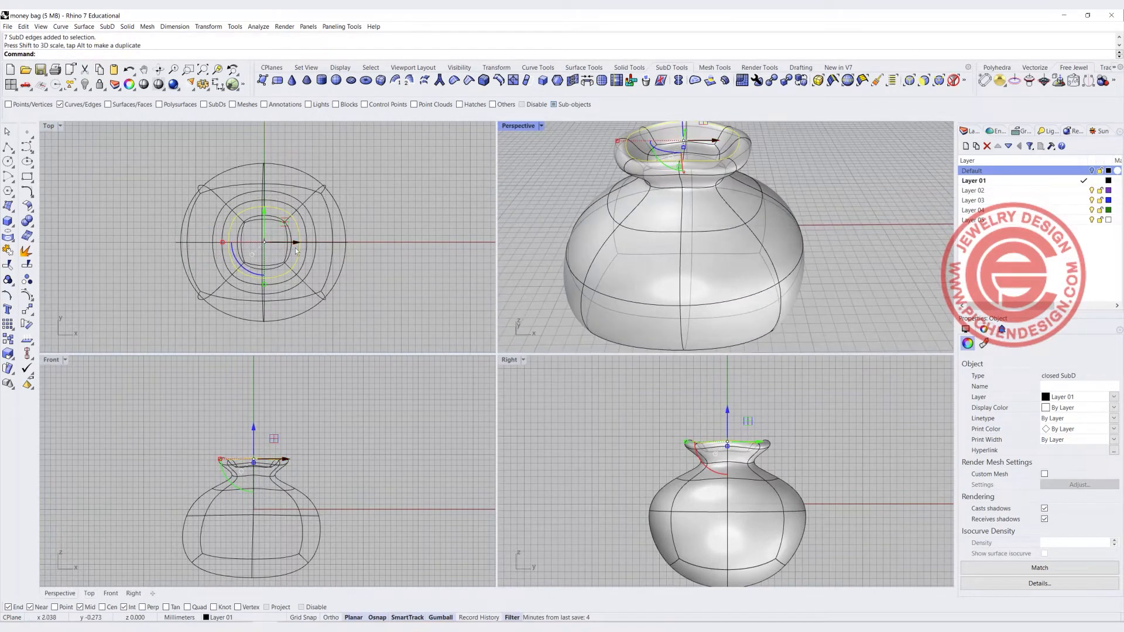
Inspect the reshaped rim from several angles in the maximized Perspective view
scroll(284, 223, "up", 4)
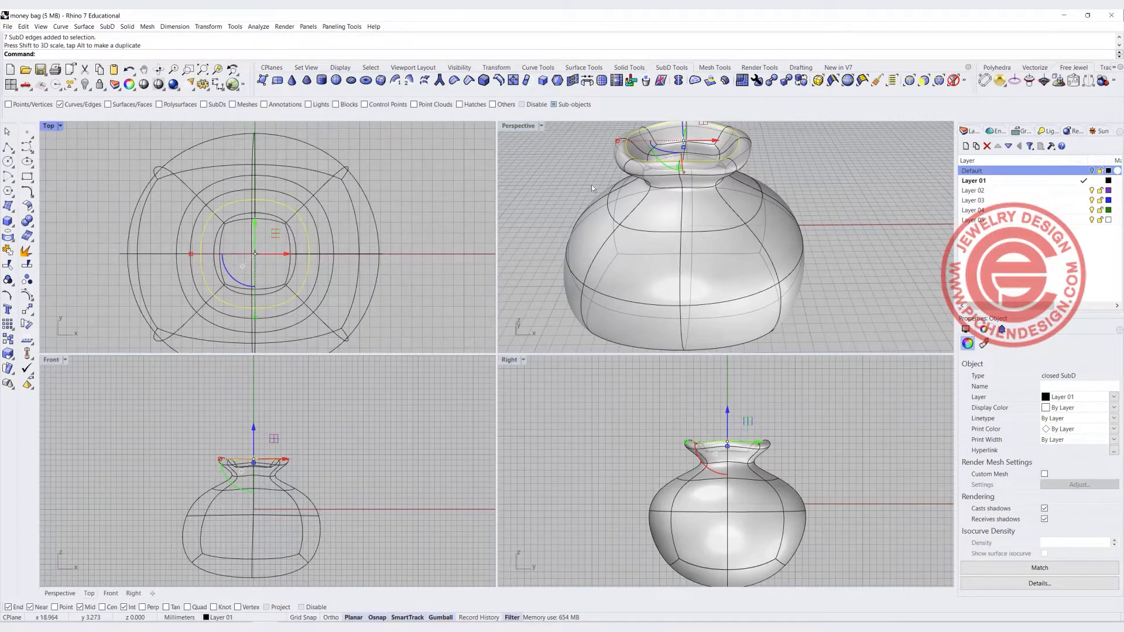
double_click(513, 126)
scroll(475, 223, "down", 2)
right_click_drag(475, 223, 466, 256)
left_click(598, 258)
right_click_drag(550, 254, 477, 254)
right_click_drag(658, 206, 550, 253)
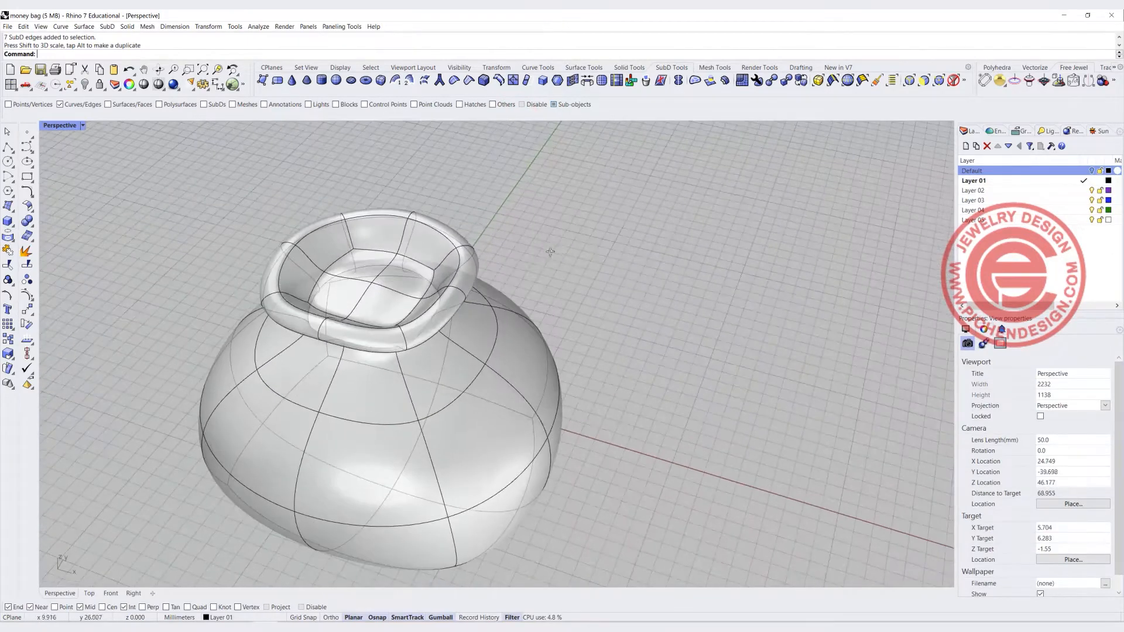
Switch the selection filter to faces, select one face on the rim and raise it slightly
left_click(923, 82)
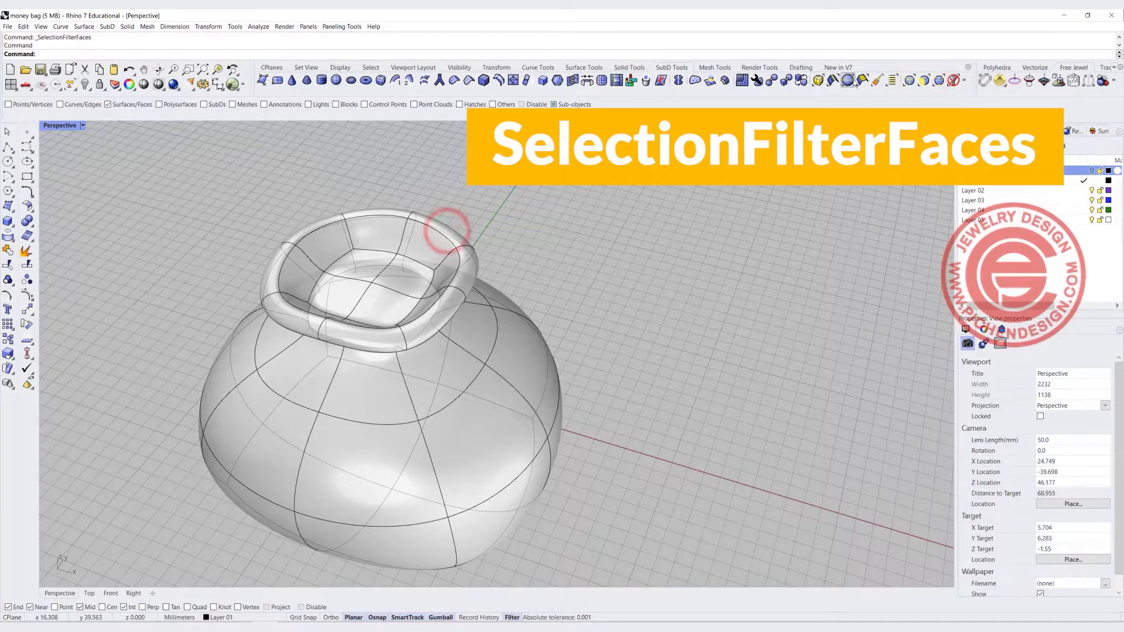
left_click(927, 82)
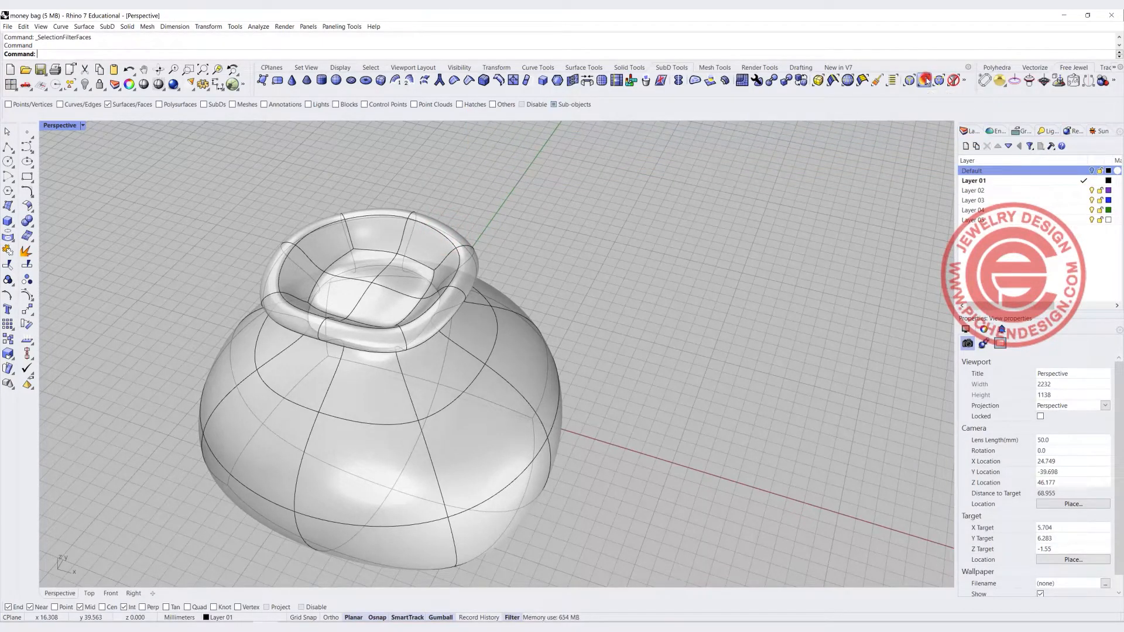
scroll(454, 231, "up", 2)
left_click_drag(457, 244, 439, 188)
left_click(291, 218)
left_click_drag(265, 196, 266, 207)
right_click_drag(240, 318, 539, 247)
left_click(443, 315)
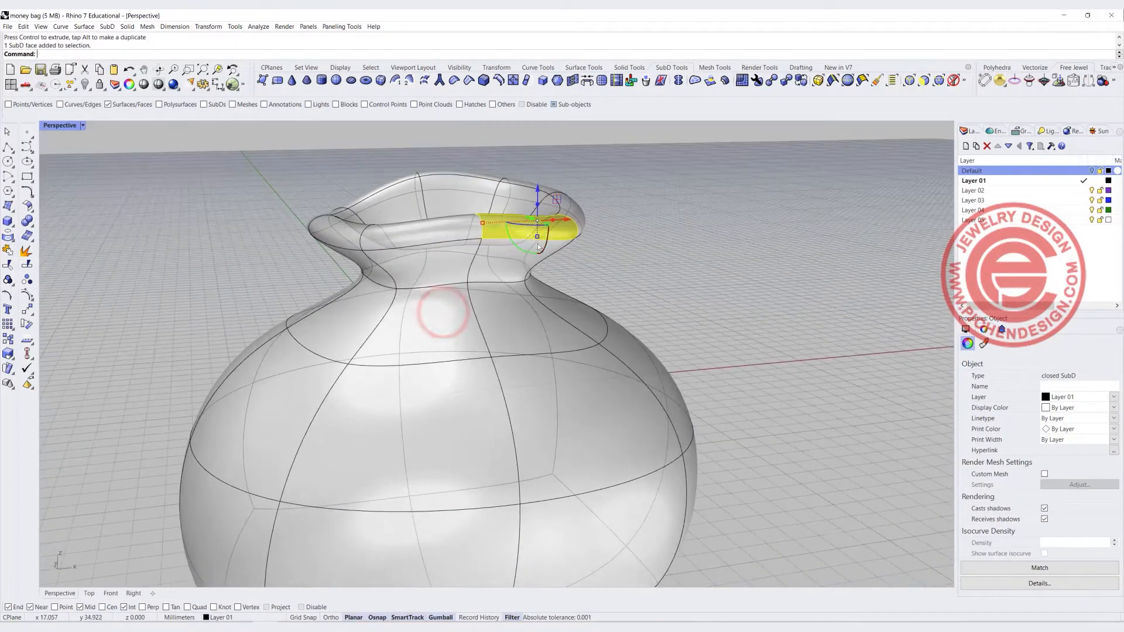
left_click_drag(538, 197, 538, 189)
Select a face on the side of the bag's body and nudge it to make the shape less regular
scroll(609, 244, "down", 5)
right_click_drag(610, 244, 551, 233)
scroll(627, 238, "down", 4)
right_click_drag(632, 238, 610, 215)
left_click(680, 276)
mouse_move(567, 294)
right_mouse_down()
mouse_move(425, 312)
mouse_move(561, 313)
right_mouse_up()
left_click(592, 314)
left_click_drag(618, 293, 621, 293)
right_click_drag(436, 364, 589, 344)
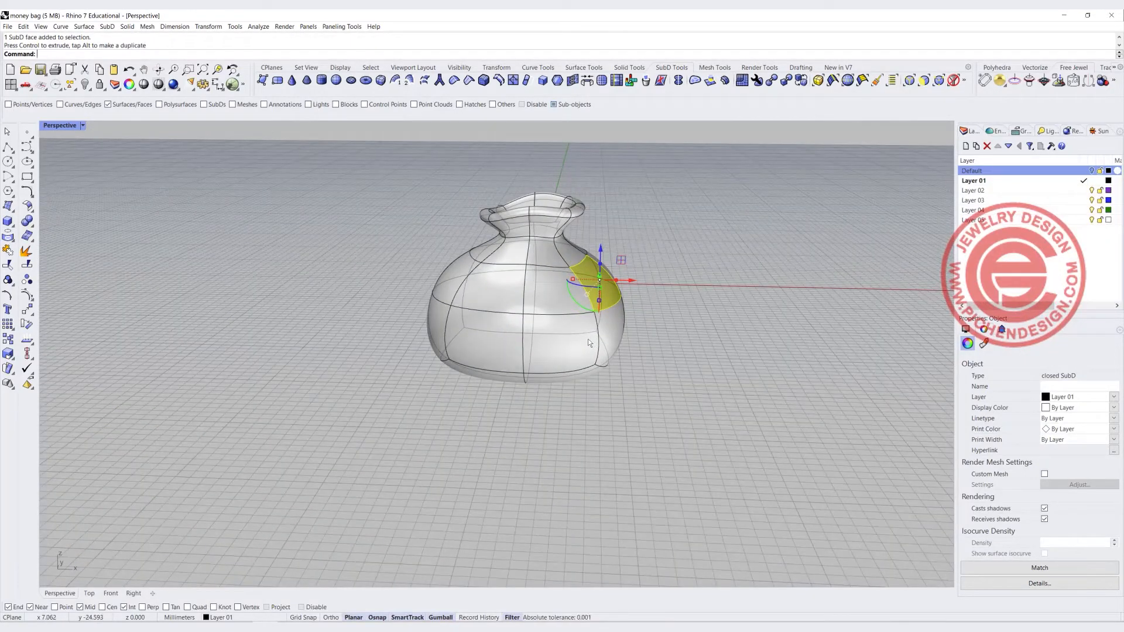
right_click_drag(567, 321, 451, 285)
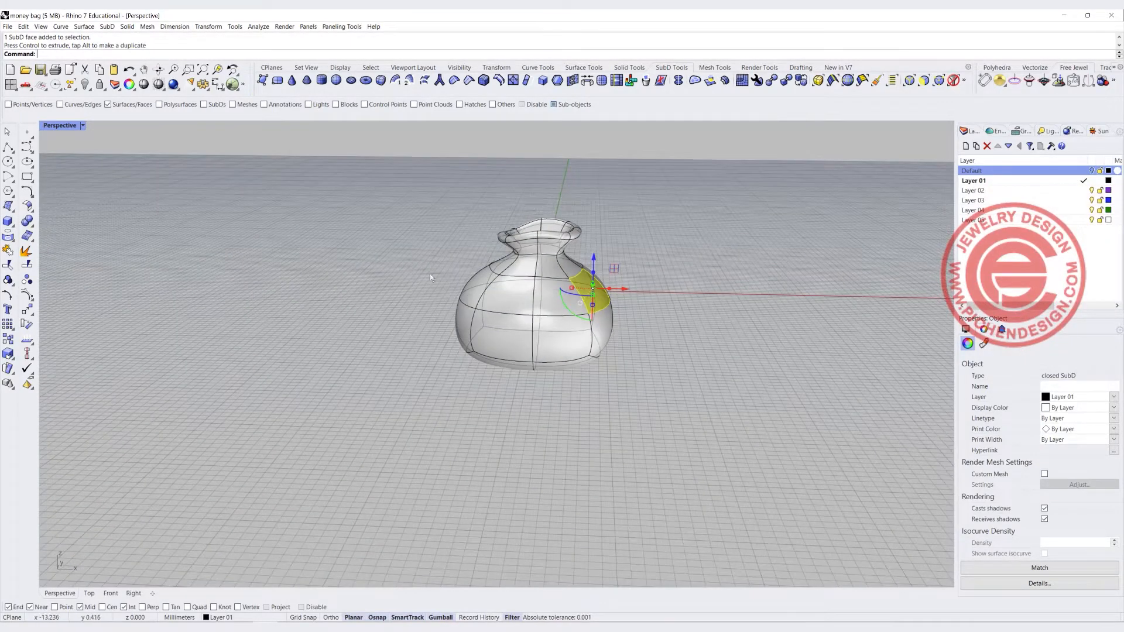
left_click(410, 271)
right_click_drag(521, 305, 328, 260)
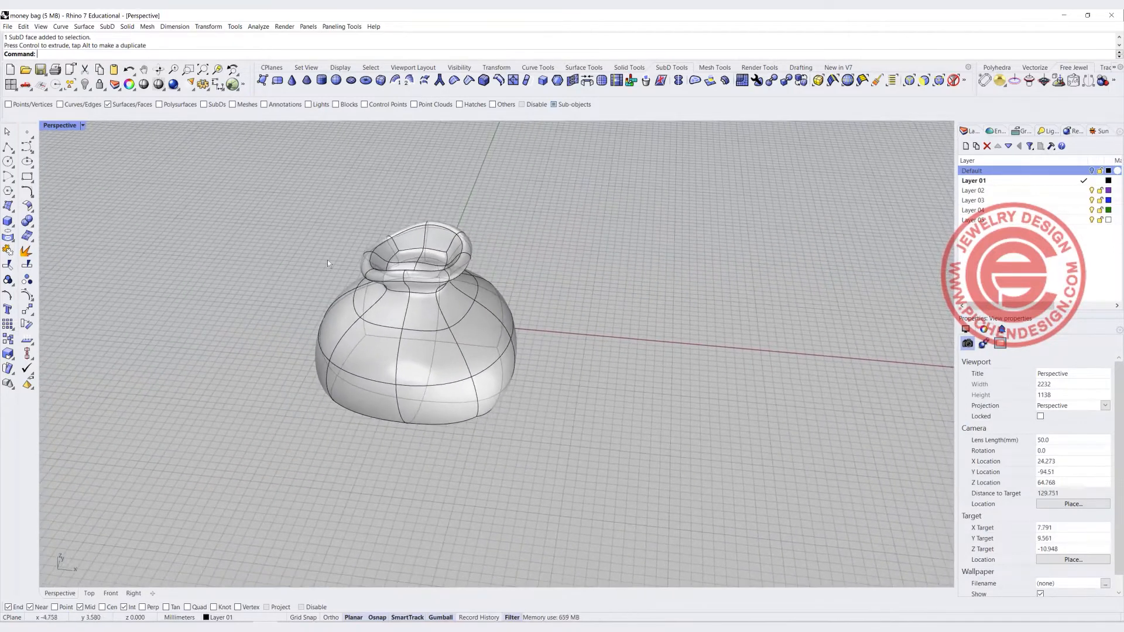
Make Layer 02 current and set the Top view to Ghosted display for drawing a curve
double_click(58, 126)
scroll(273, 233, "down", 3)
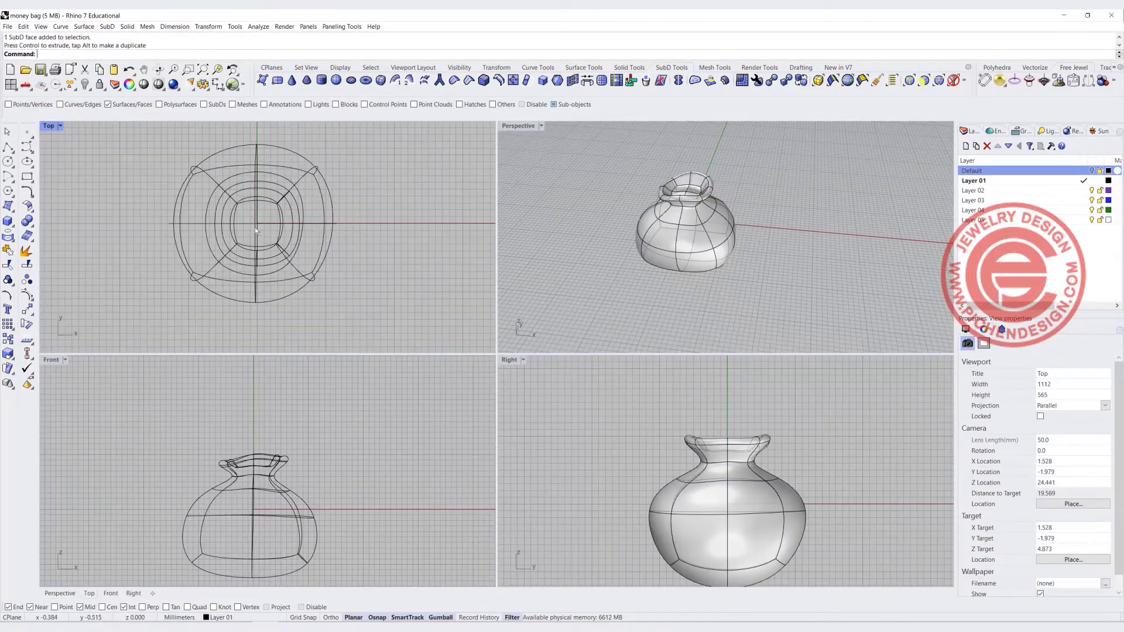
left_click(26, 146)
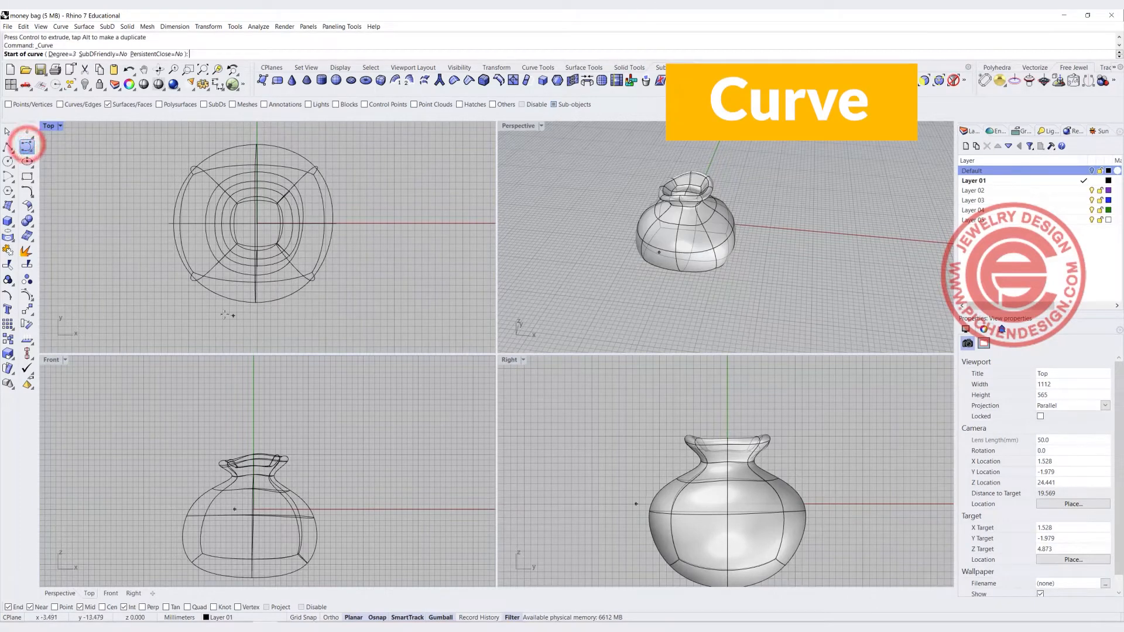
left_click(1082, 190)
left_click(60, 125)
left_click(69, 198)
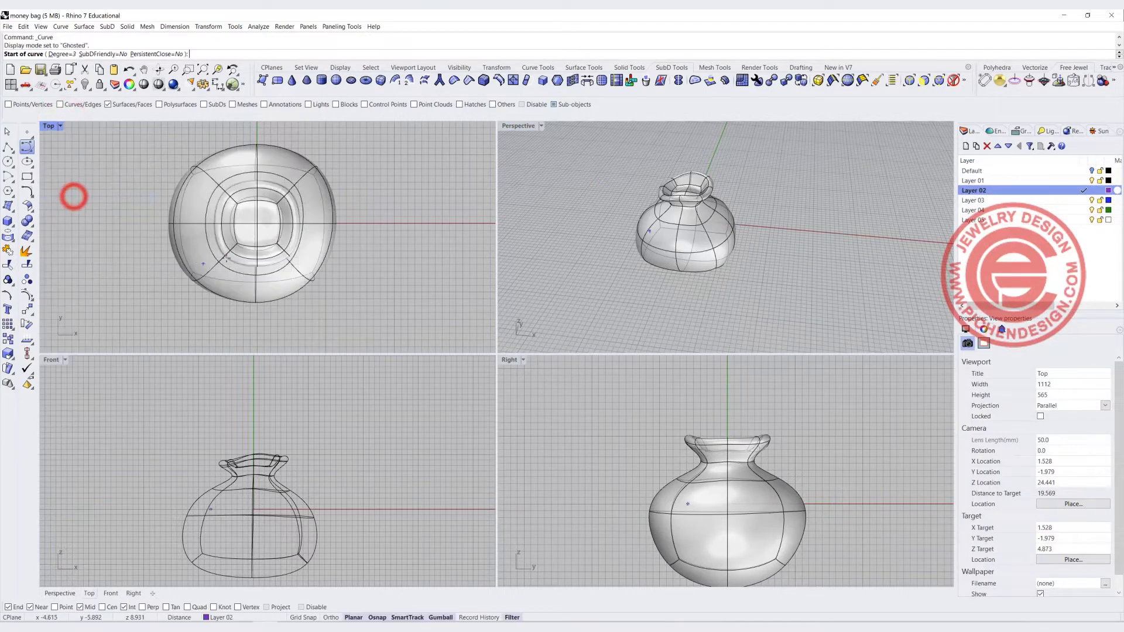
Draw a freeform curve in the Top view looping around the neck with two tails crossing at the front
left_click(182, 297)
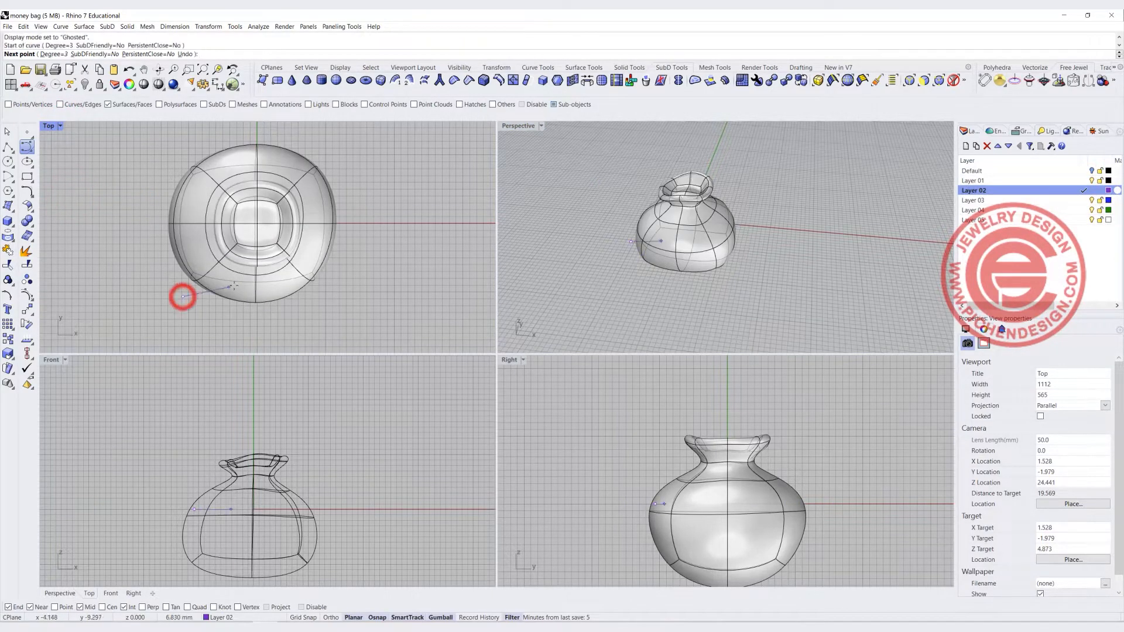
left_click(266, 272)
left_click(309, 233)
left_click(299, 193)
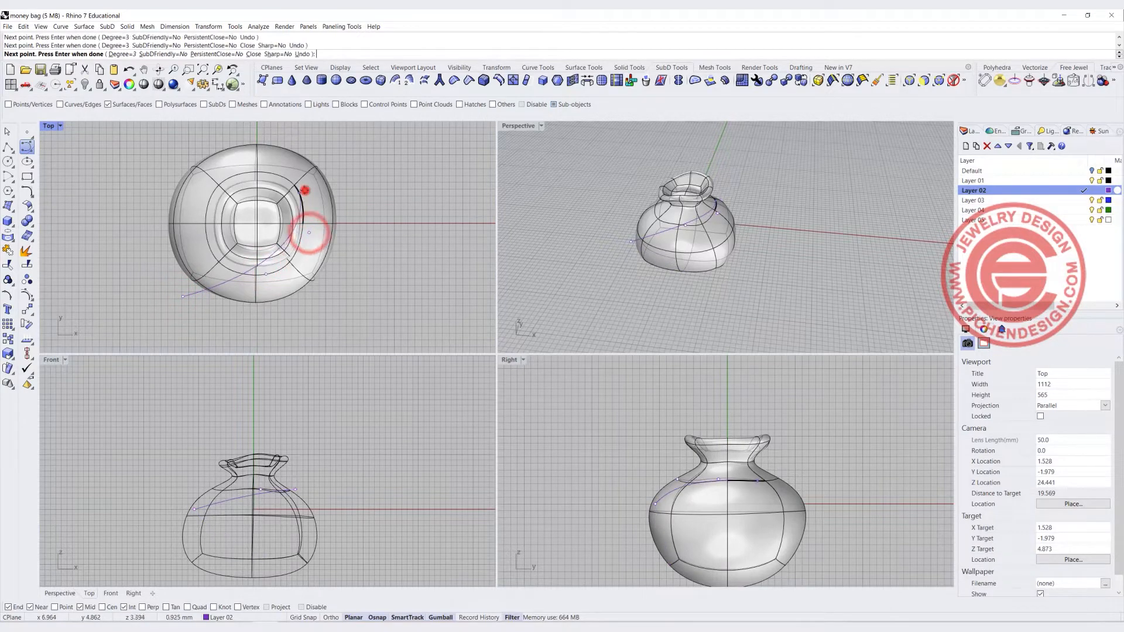
left_click(261, 171)
left_click(226, 180)
left_click(211, 198)
left_click(206, 231)
left_click(225, 253)
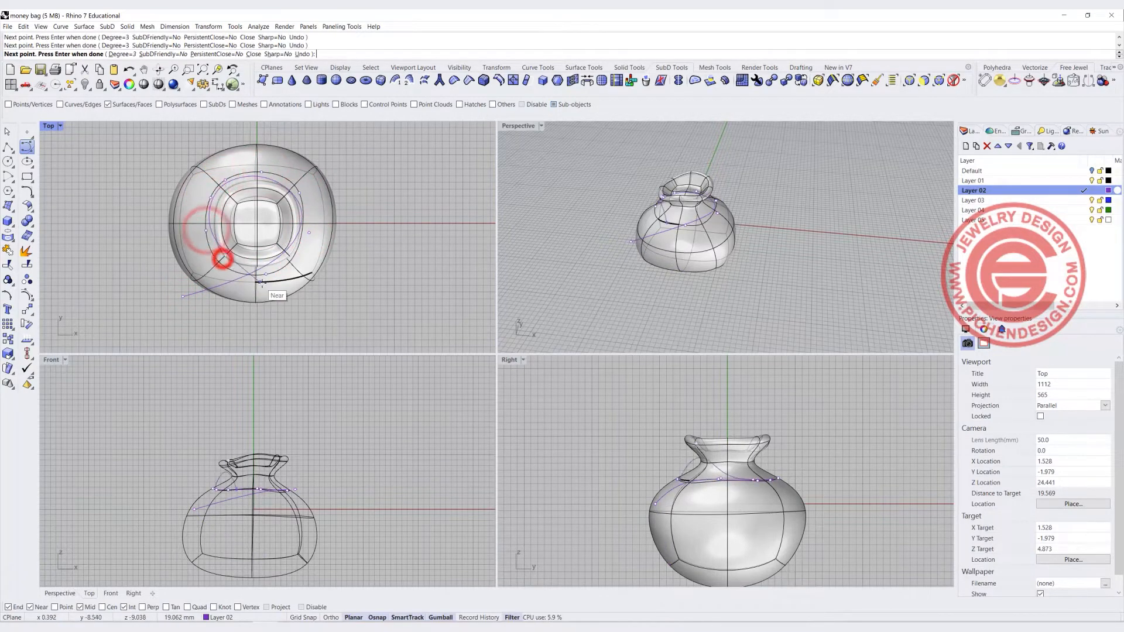
right_click(317, 302)
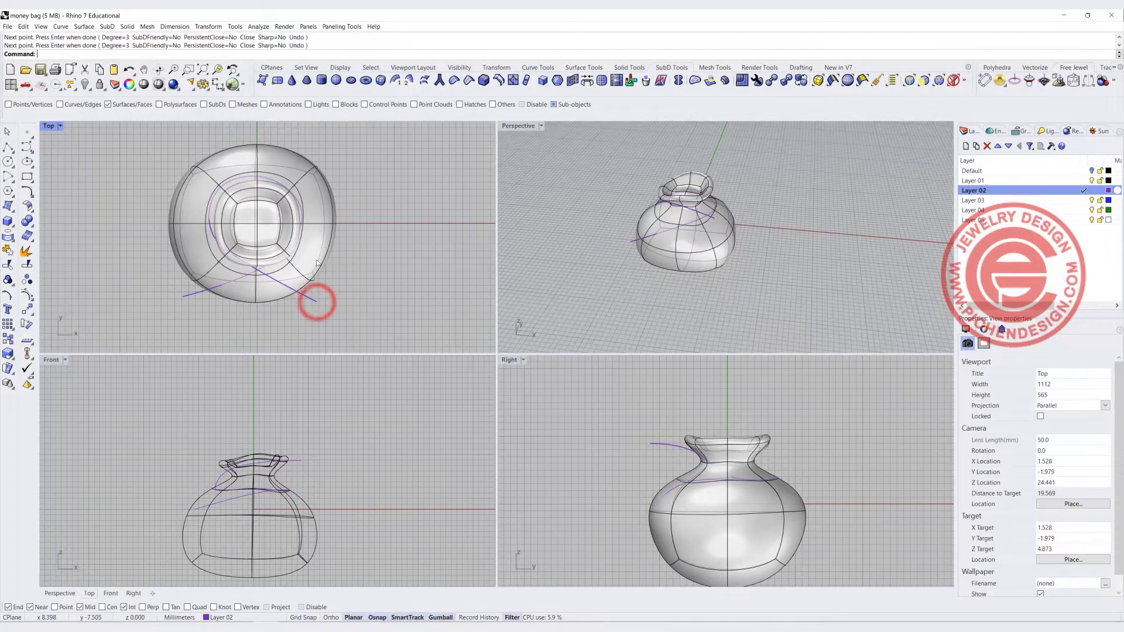
Turn off the sub-object filter, select the curve's points and move them to refine its shape around the neck
scroll(298, 209, "up", 4)
left_click(301, 209)
left_click(302, 211)
key("Escape")
left_click(954, 80)
left_click(626, 242)
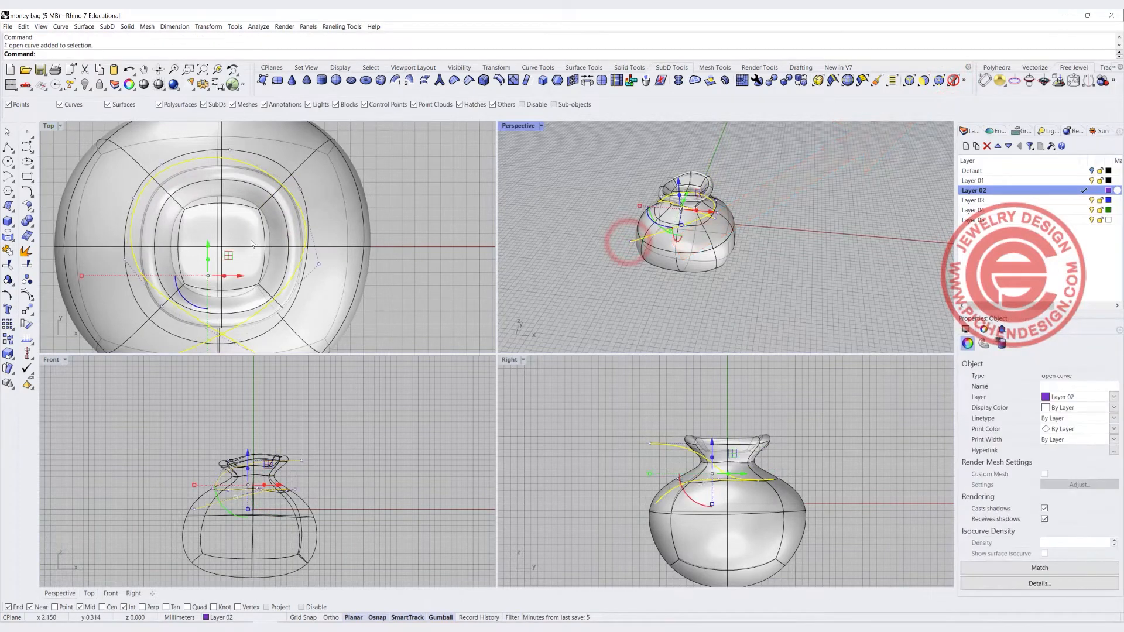
scroll(262, 251, "down", 5)
scroll(224, 256, "up", 2)
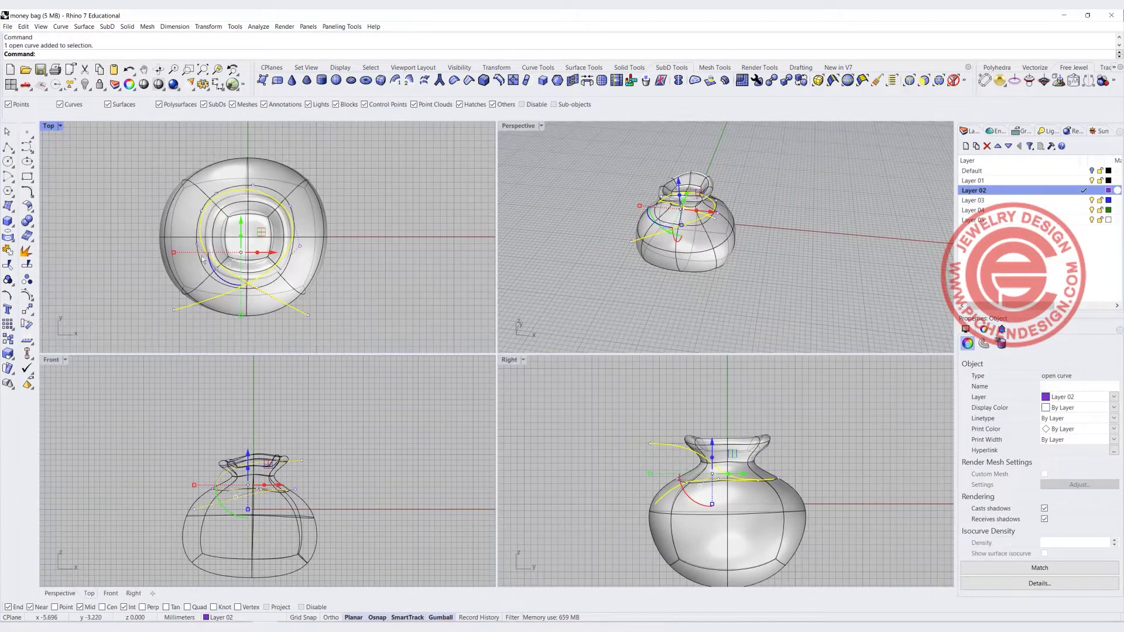
left_click(195, 244)
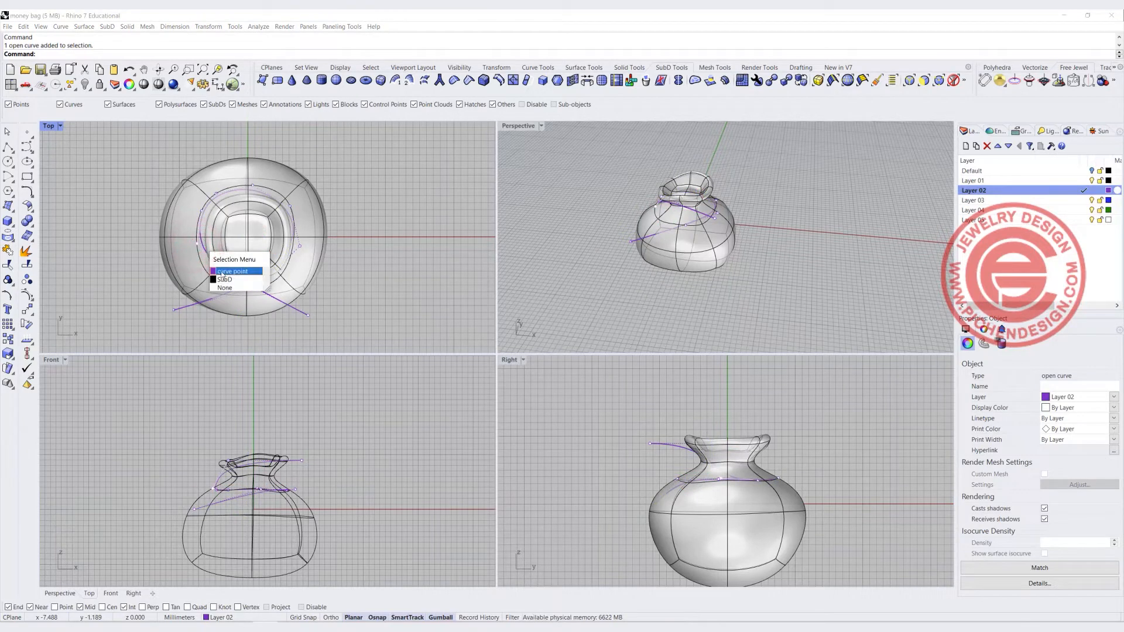
left_click(223, 269)
left_click_drag(217, 220, 218, 235)
left_click_drag(219, 277, 361, 282)
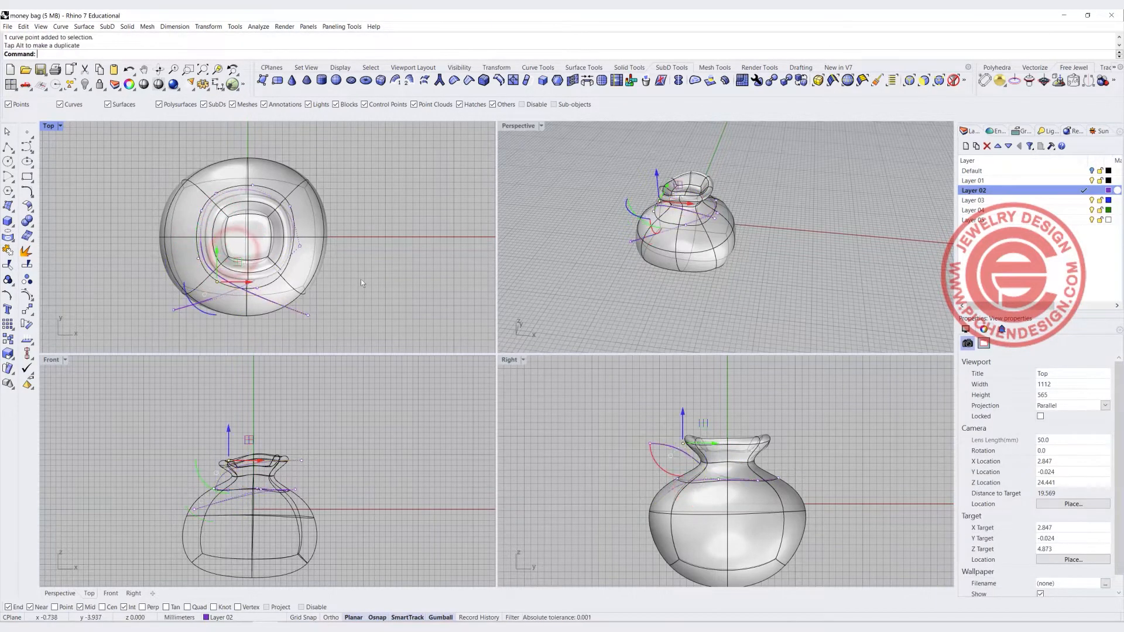
left_click(256, 290)
left_click_drag(279, 262, 301, 267)
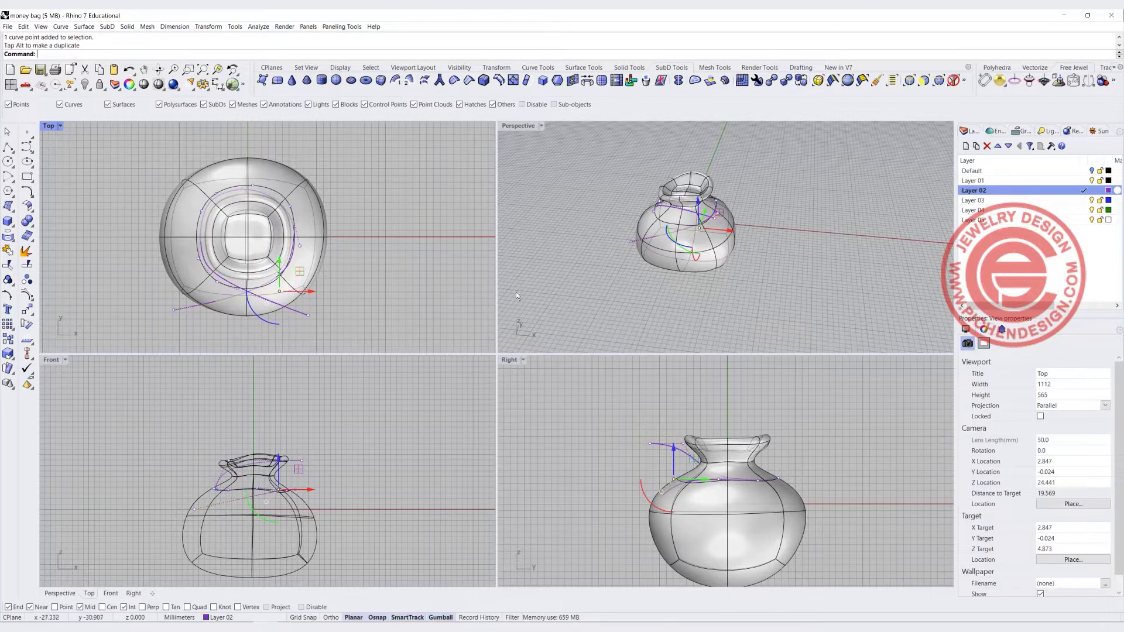
left_click(397, 233)
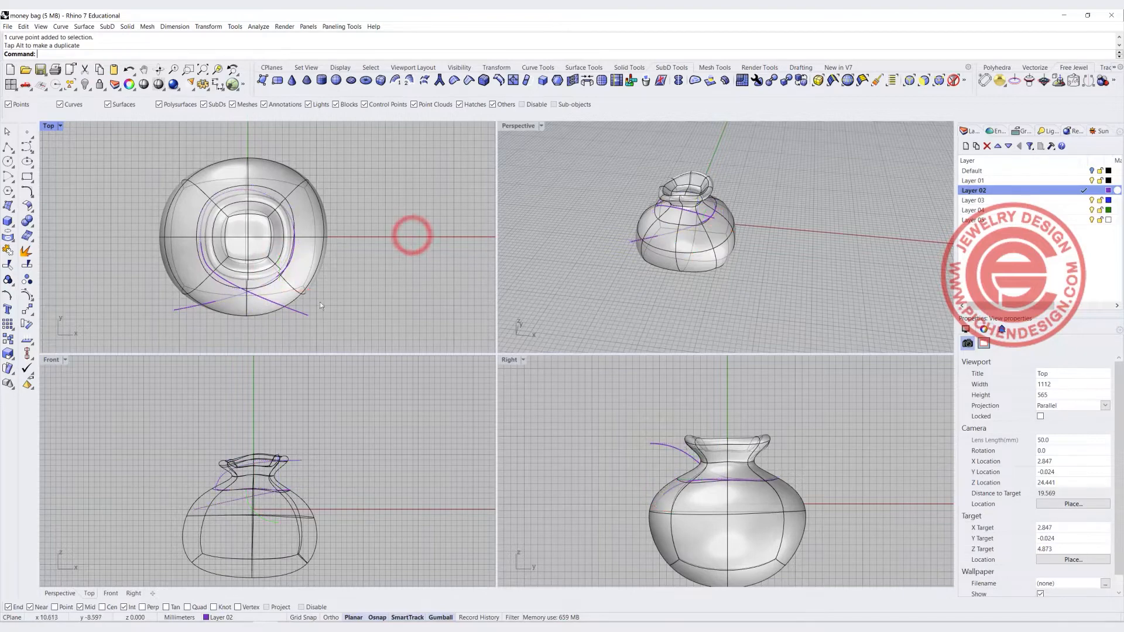
Select the tie curve and project it onto the bag's SubD body in the Top view
left_click(307, 316)
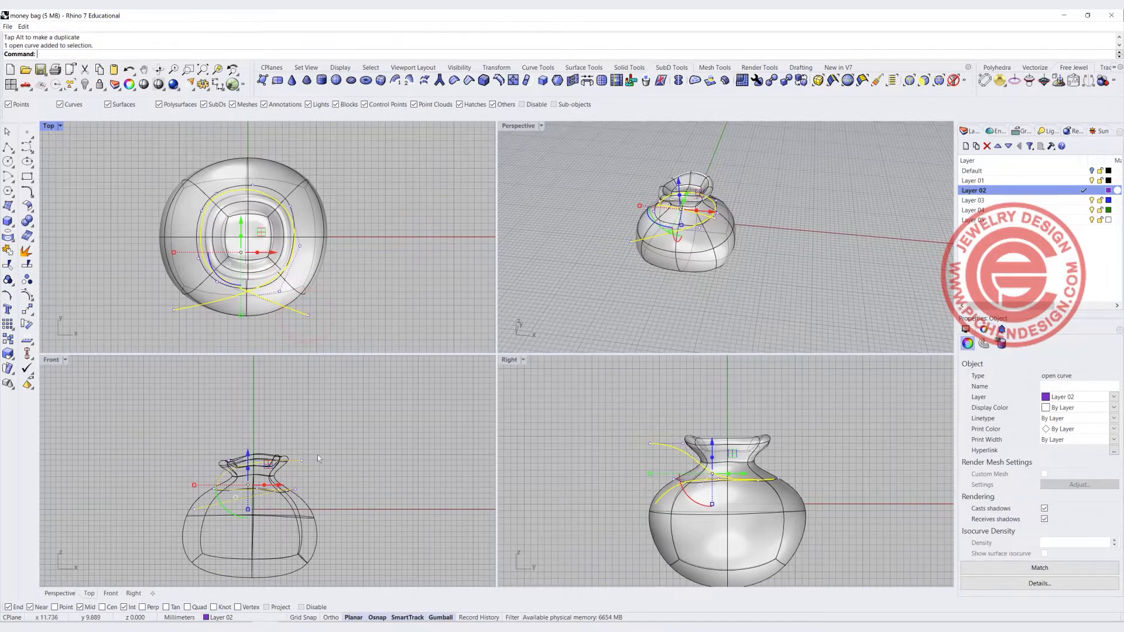
scroll(246, 444, "up", 3)
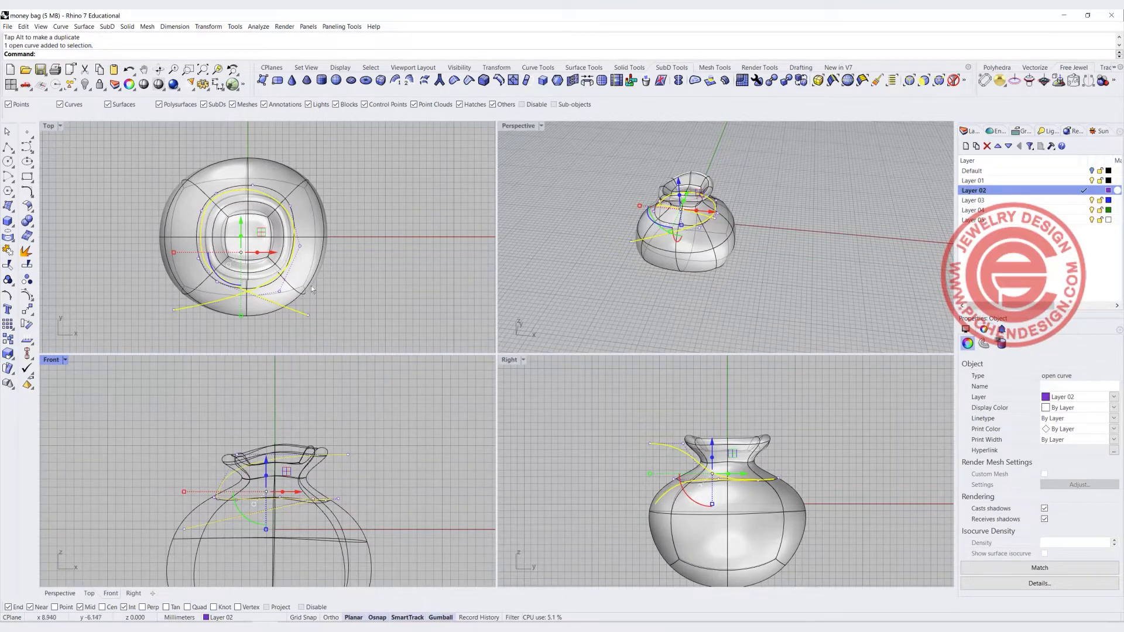
double_click(48, 125)
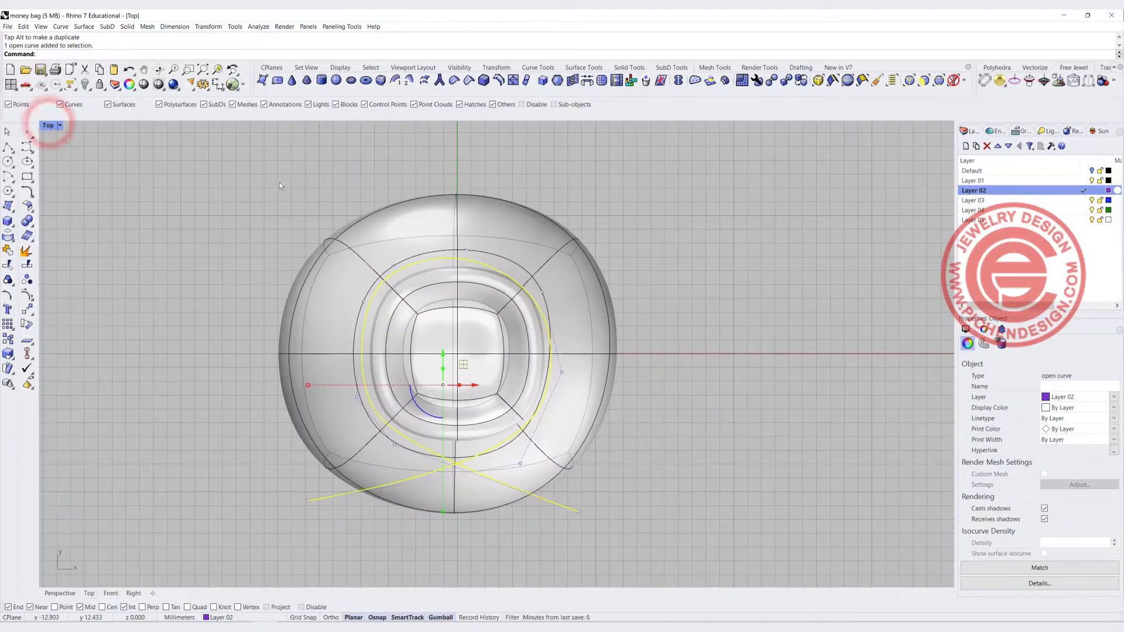
left_click(278, 216)
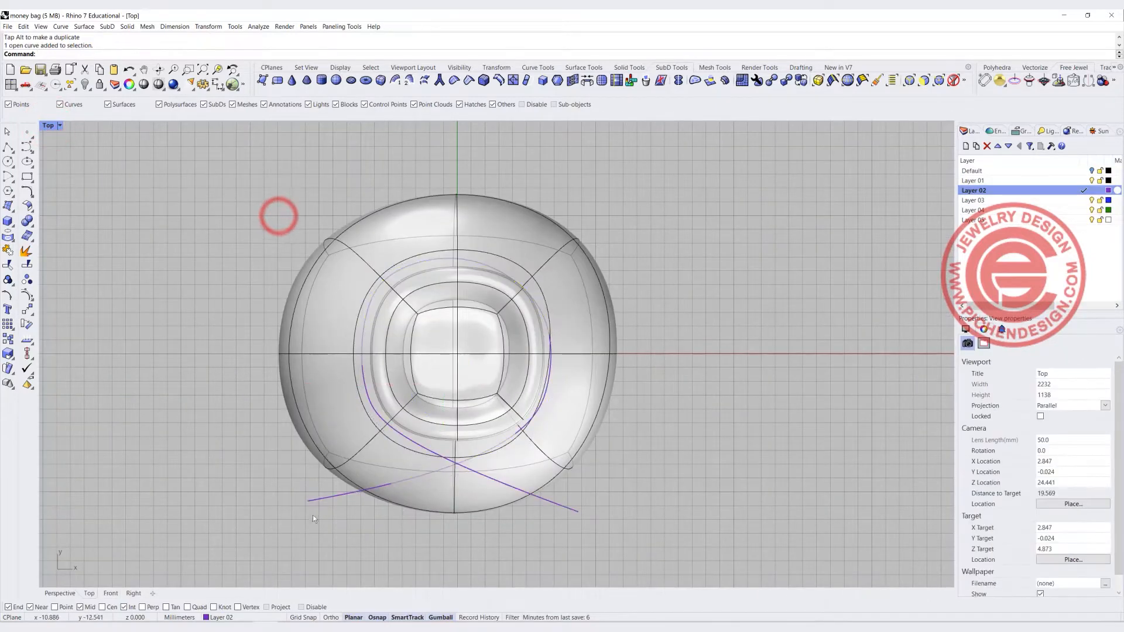
left_click(316, 498)
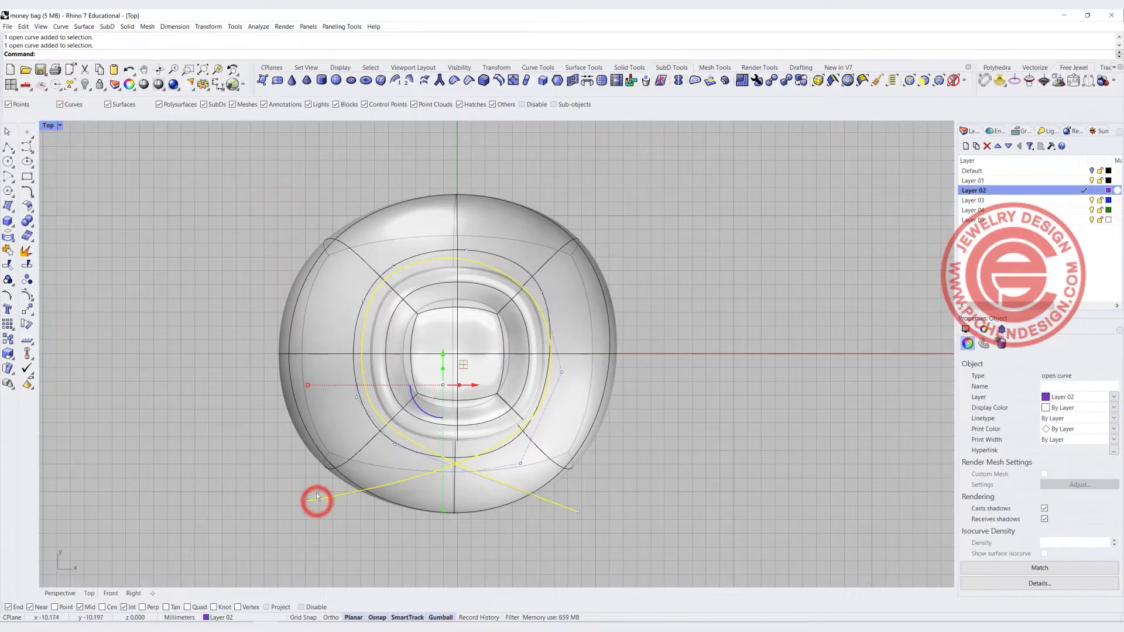
left_click(9, 234)
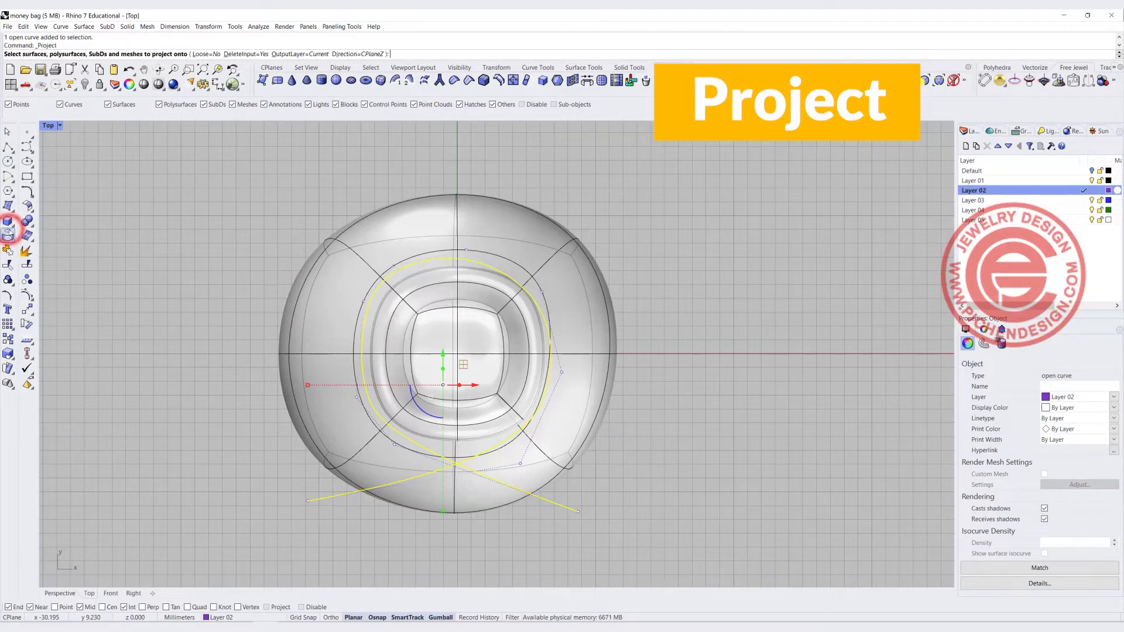
left_click(544, 244)
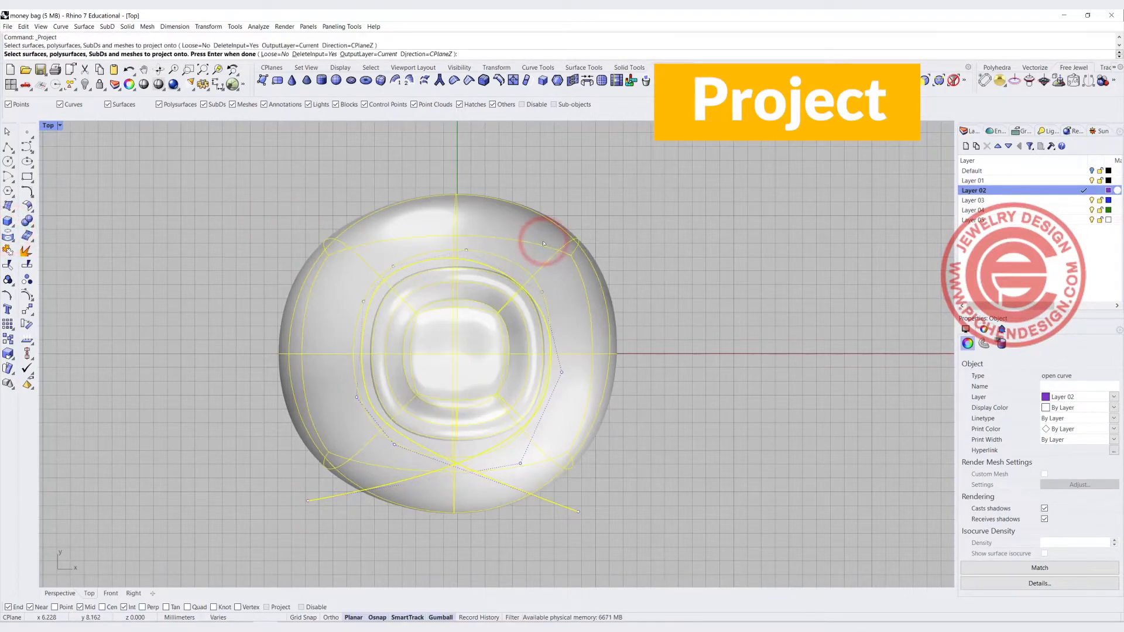
key("Return")
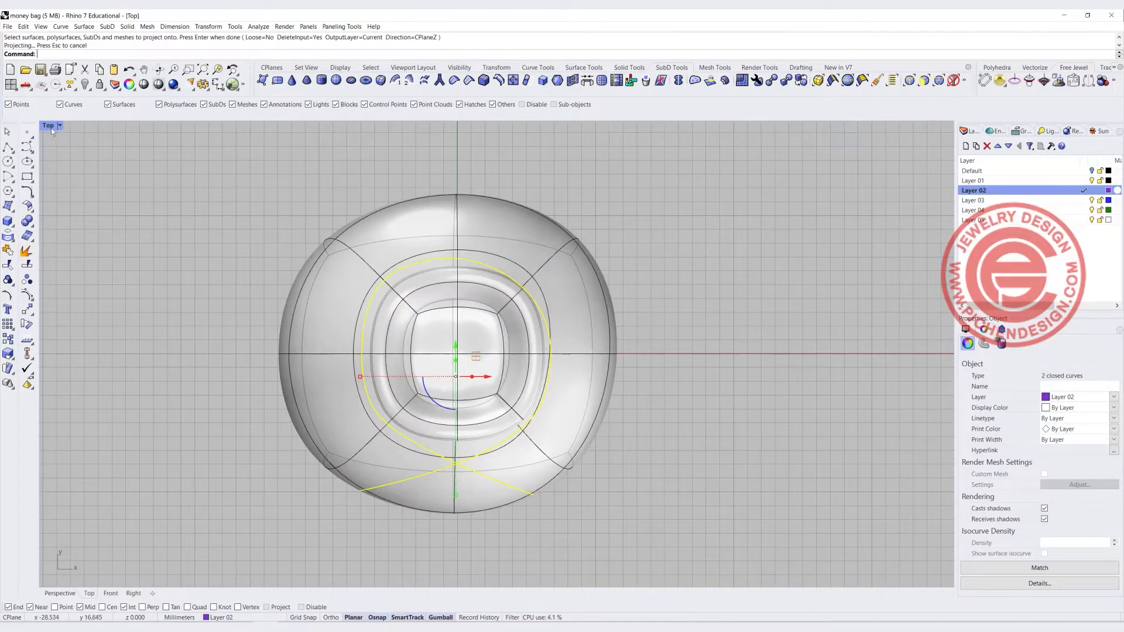
Split the projected curve at two points on the bag's front and delete the unwanted lower segment
double_click(50, 130)
right_click_drag(673, 246, 639, 190)
right_click_drag(652, 241, 707, 238)
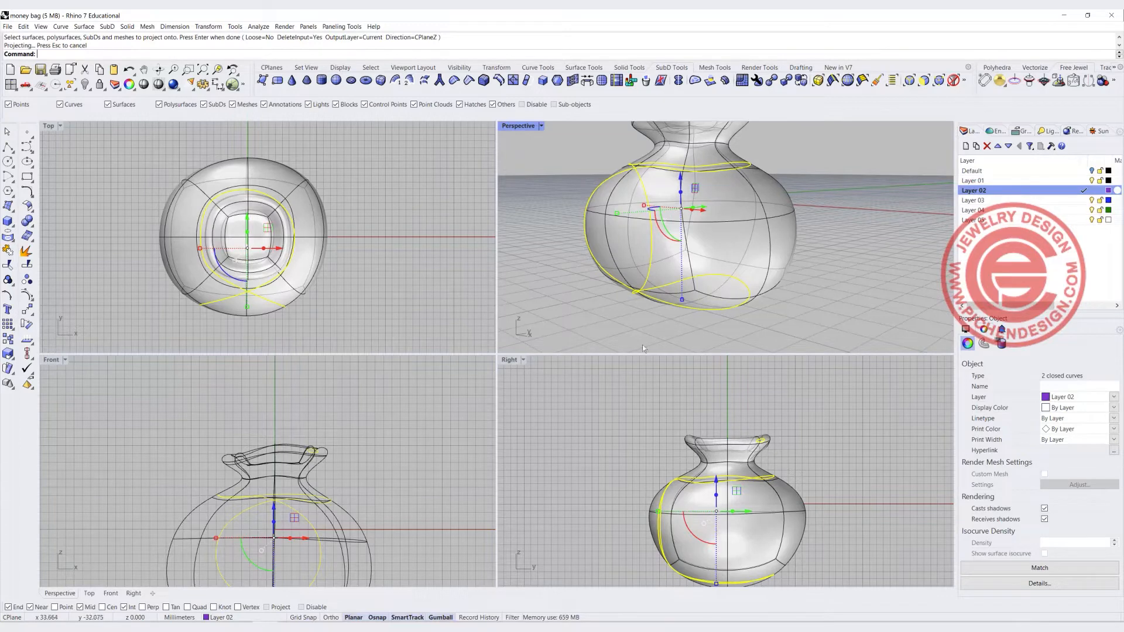
right_click_drag(708, 240, 801, 237)
right_click_drag(212, 512, 272, 406)
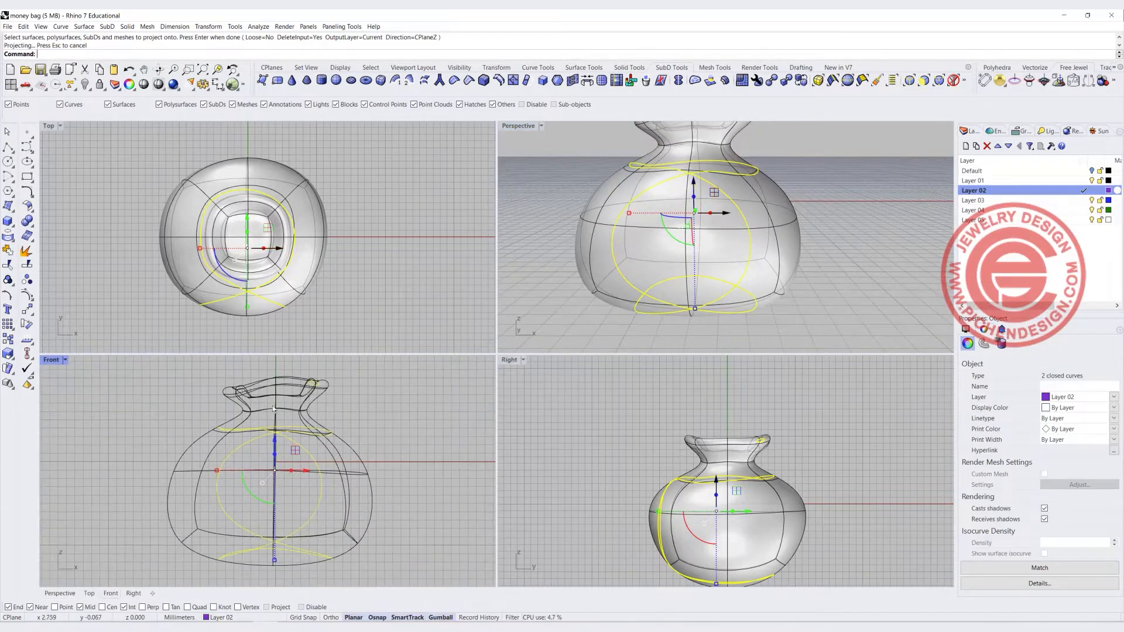
left_click(27, 265)
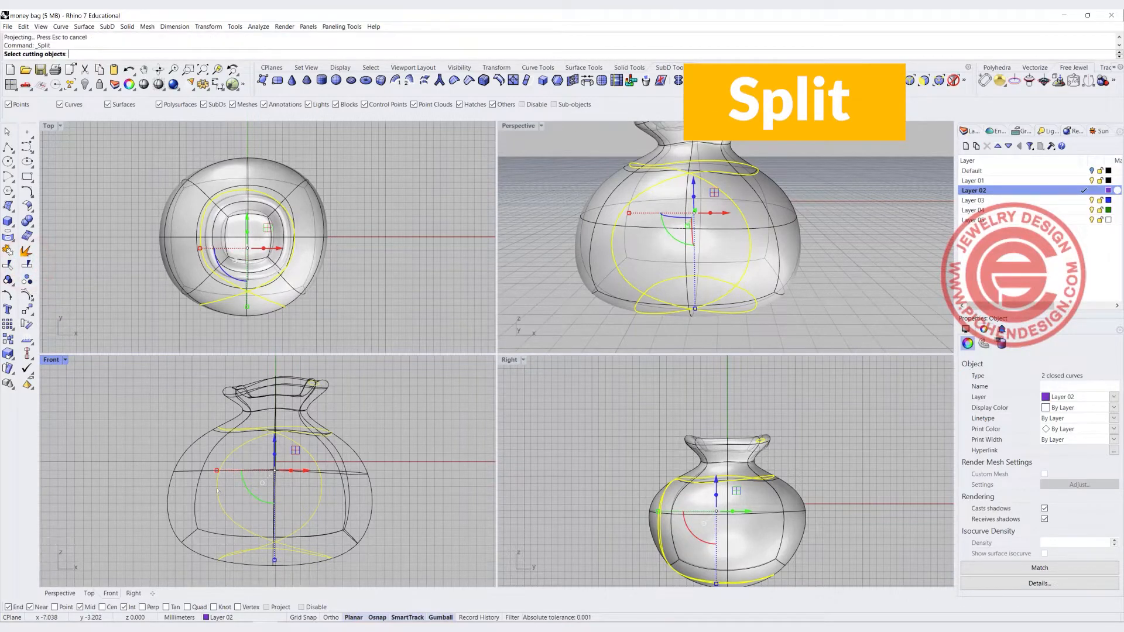
left_click(226, 458)
key("Return")
left_click(145, 53)
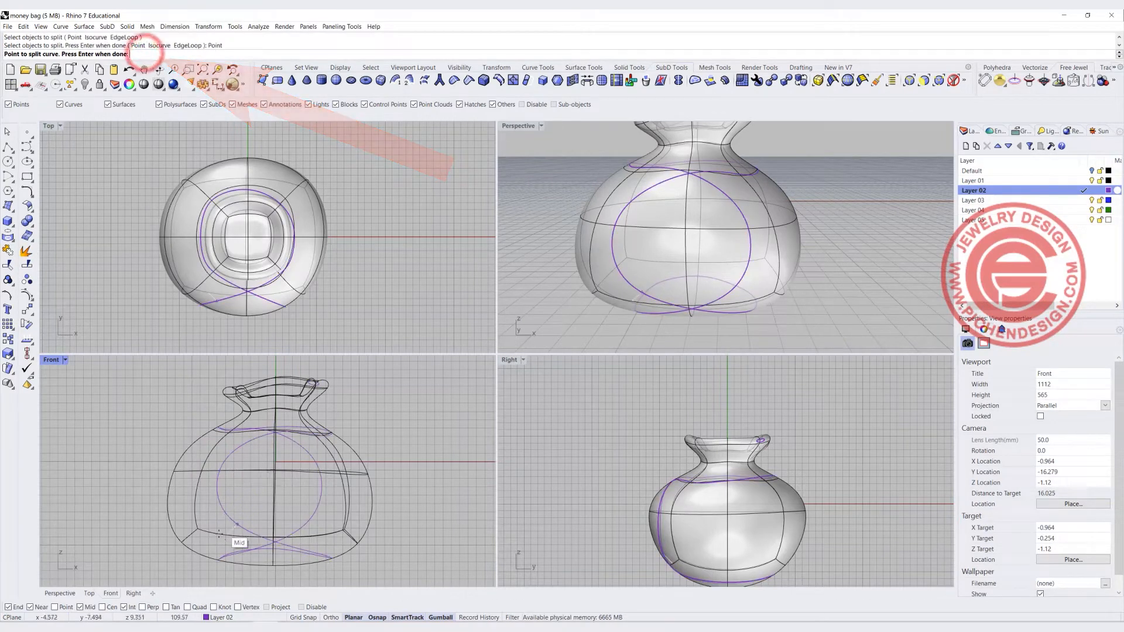
left_click(208, 499)
right_click(321, 502)
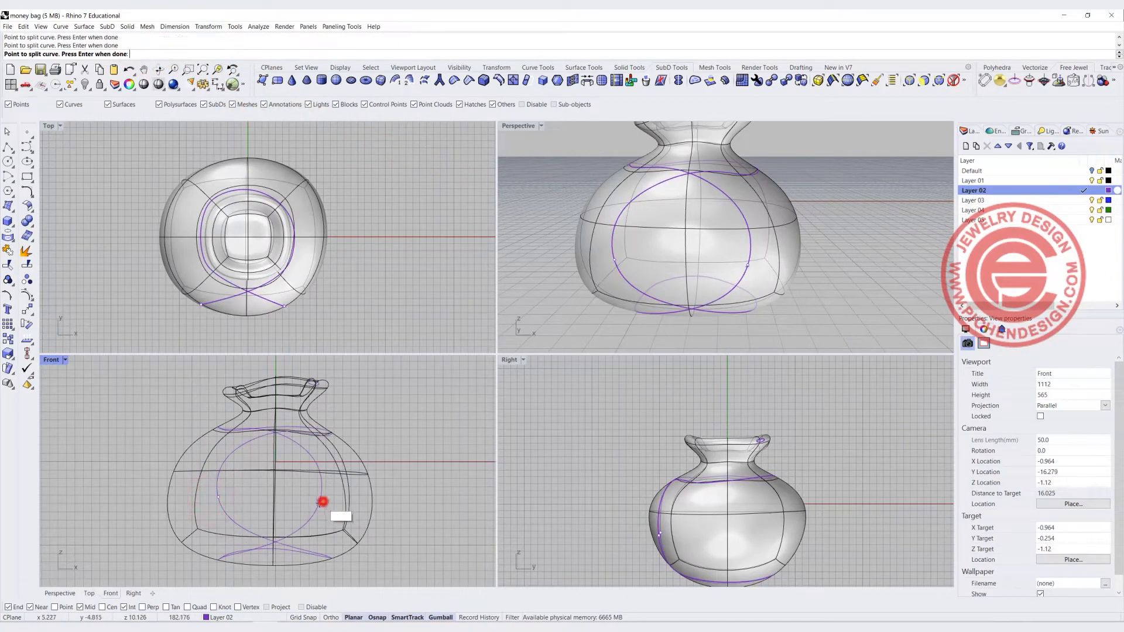
left_click(320, 507)
key("Delete")
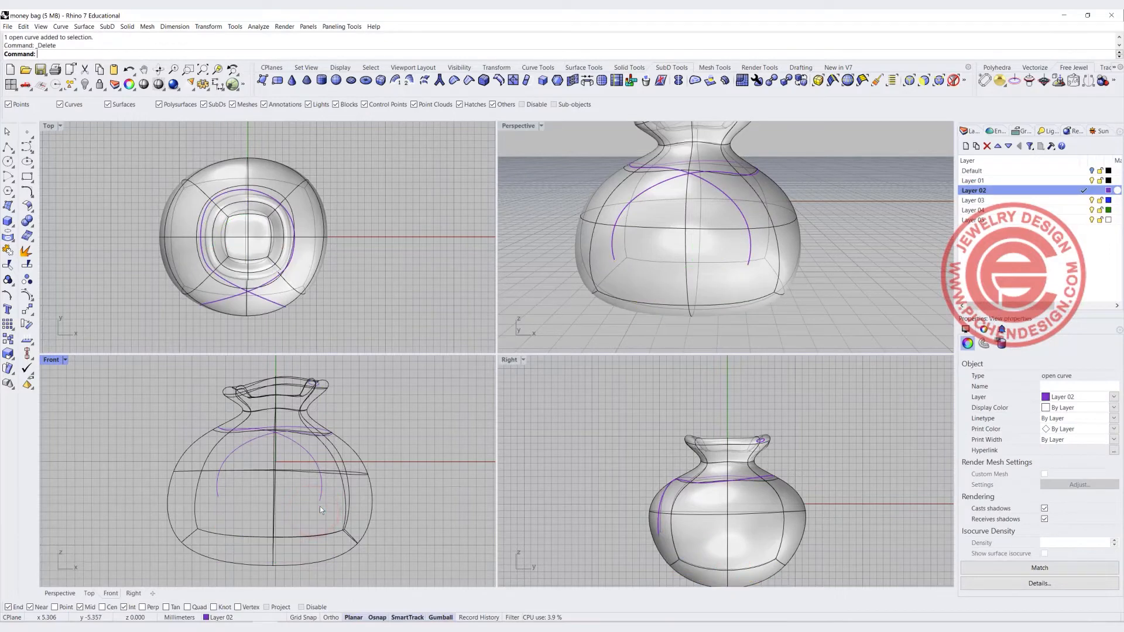
Rebuild the remaining tie curve with 12 points and degree 3
double_click(507, 124)
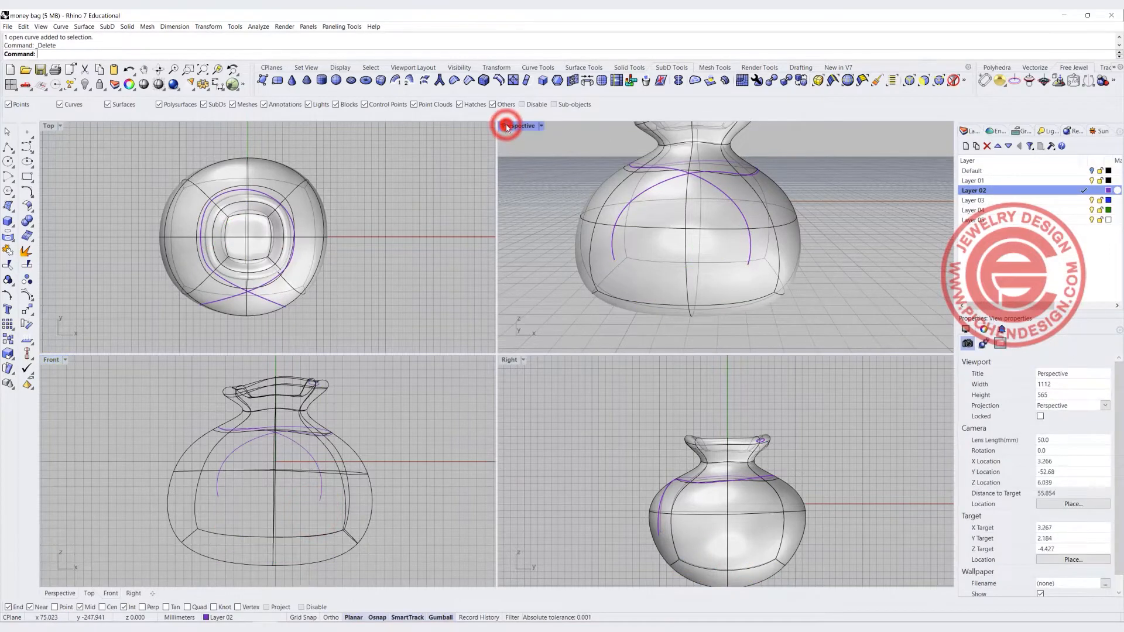
right_click_drag(484, 241, 461, 262)
left_click(404, 293)
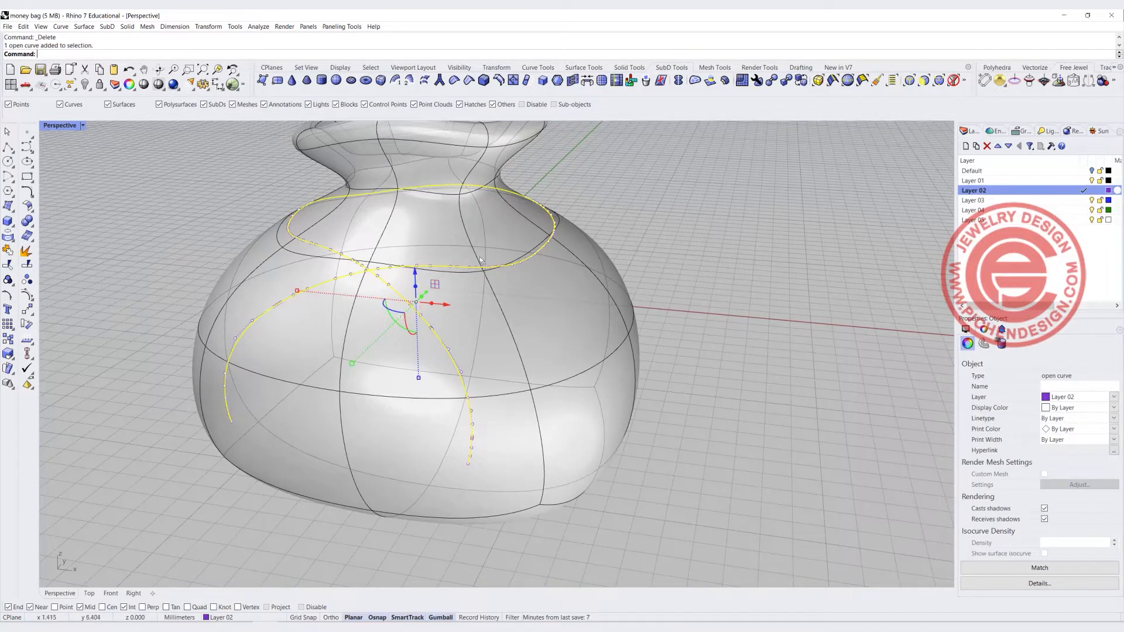
scroll(422, 263, "down", 5)
right_click_drag(439, 310, 490, 256)
scroll(490, 256, "up", 2)
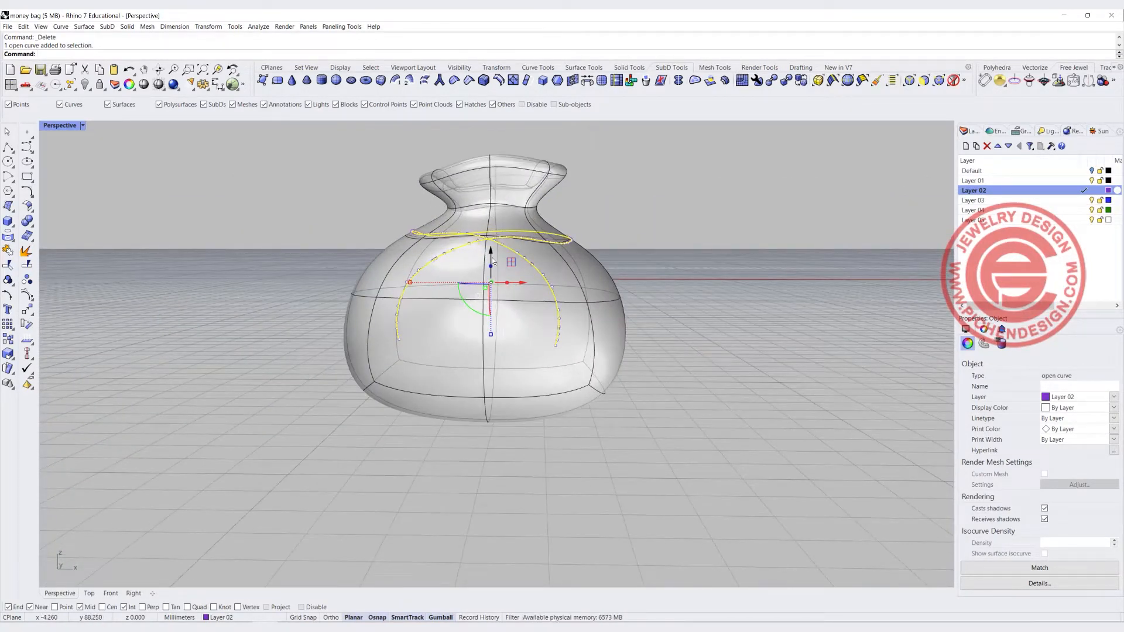
type("Rebuild")
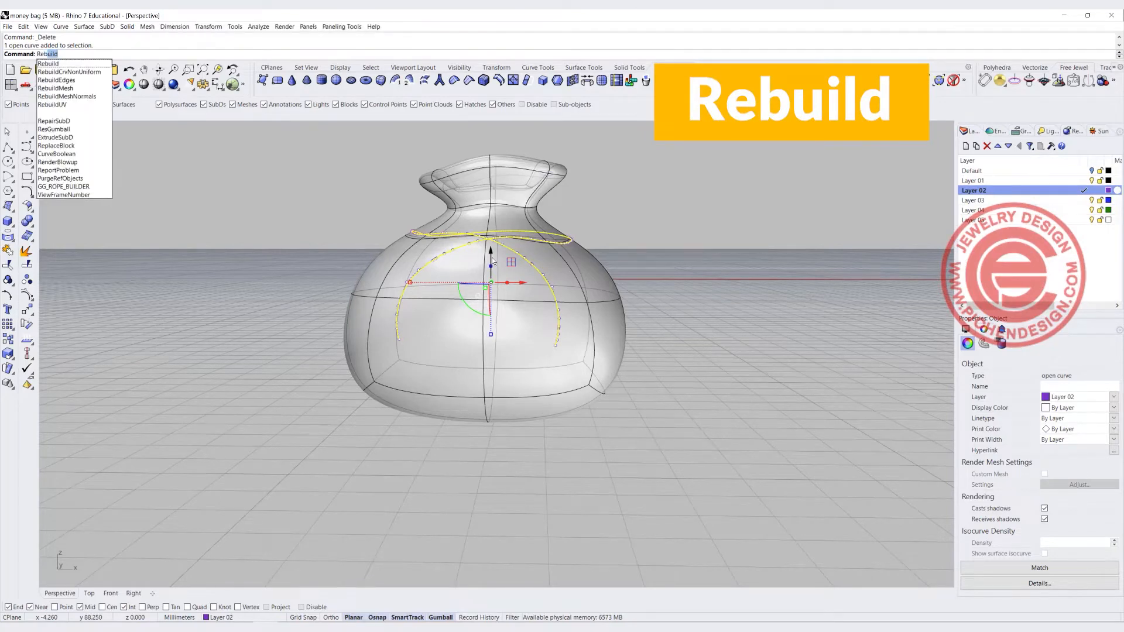
key("Return")
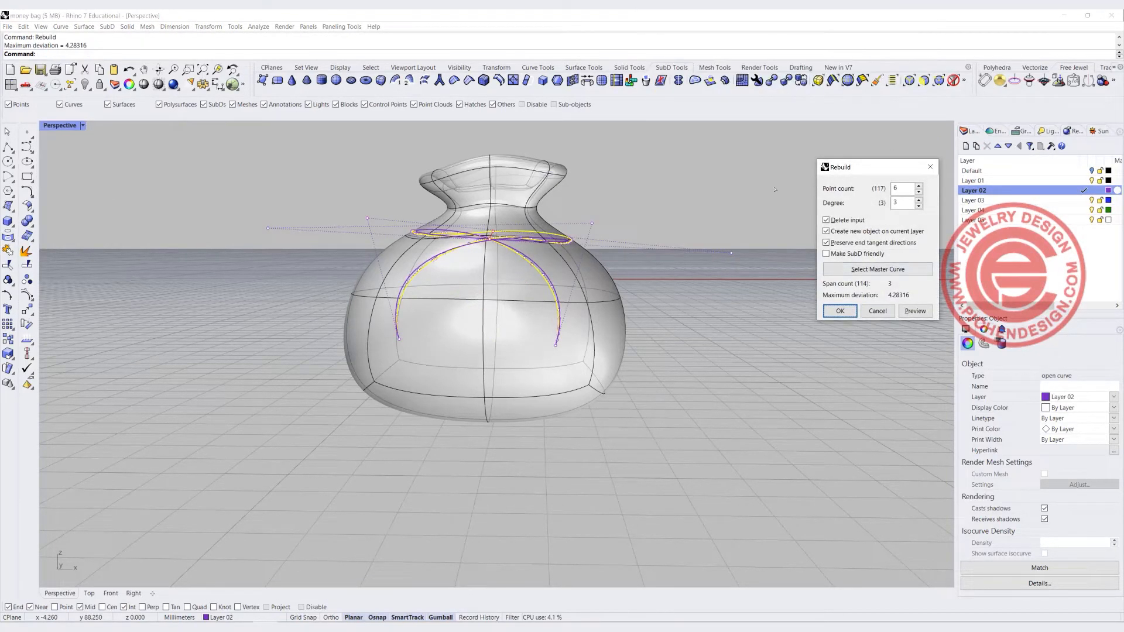
left_click(906, 187)
right_click_drag(679, 216, 447, 275)
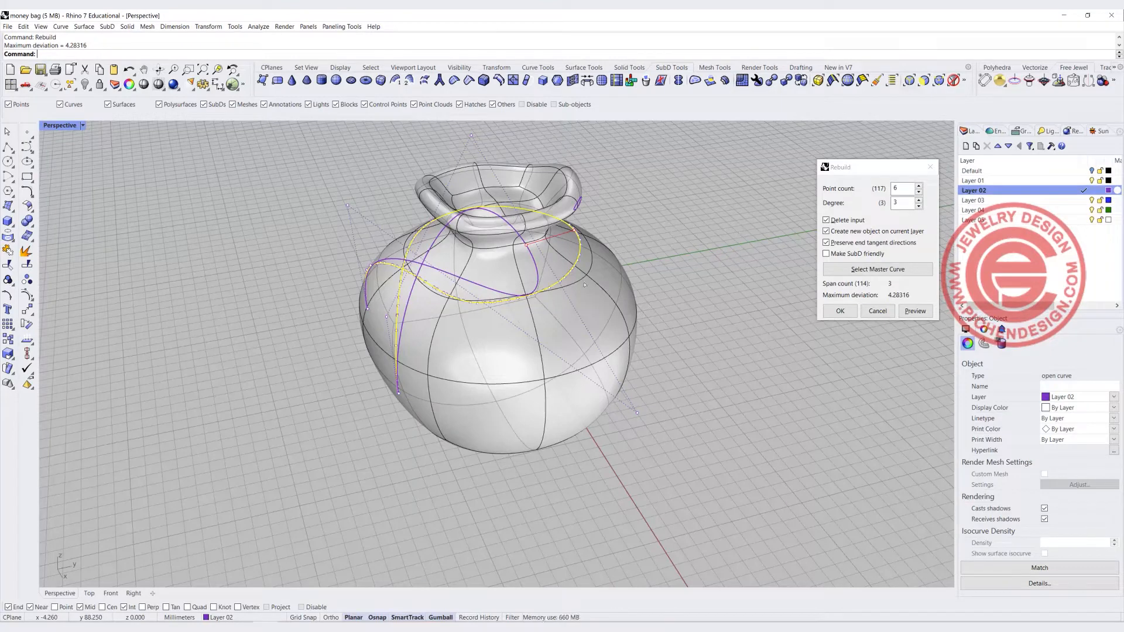
double_click(903, 188)
type("20")
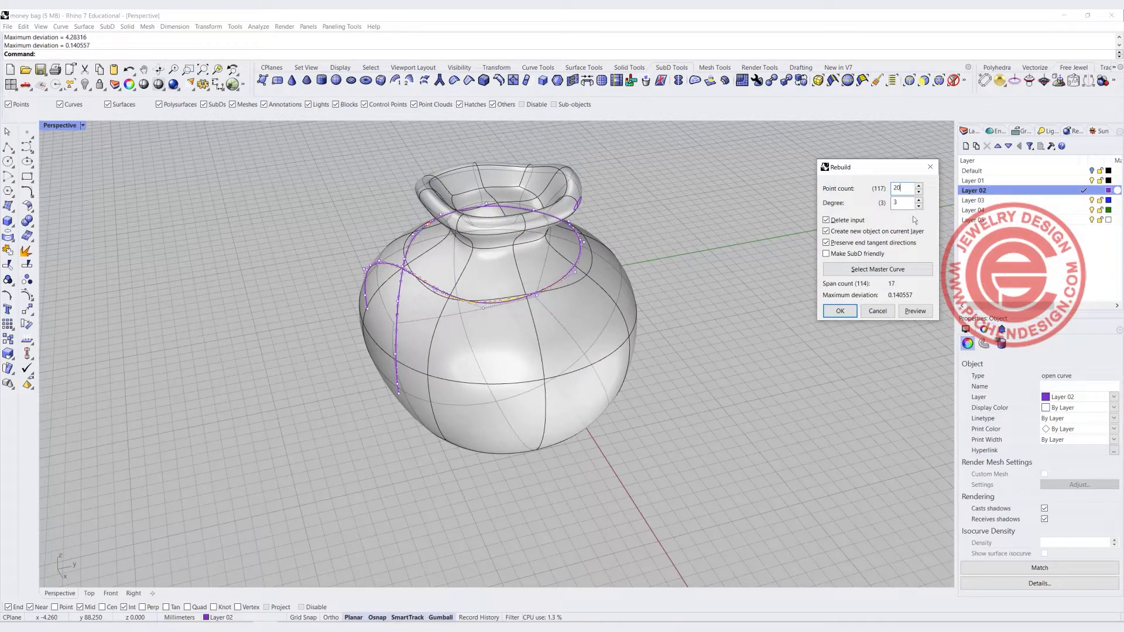
type("12")
right_click_drag(469, 356, 585, 365)
right_click_drag(408, 284, 545, 301)
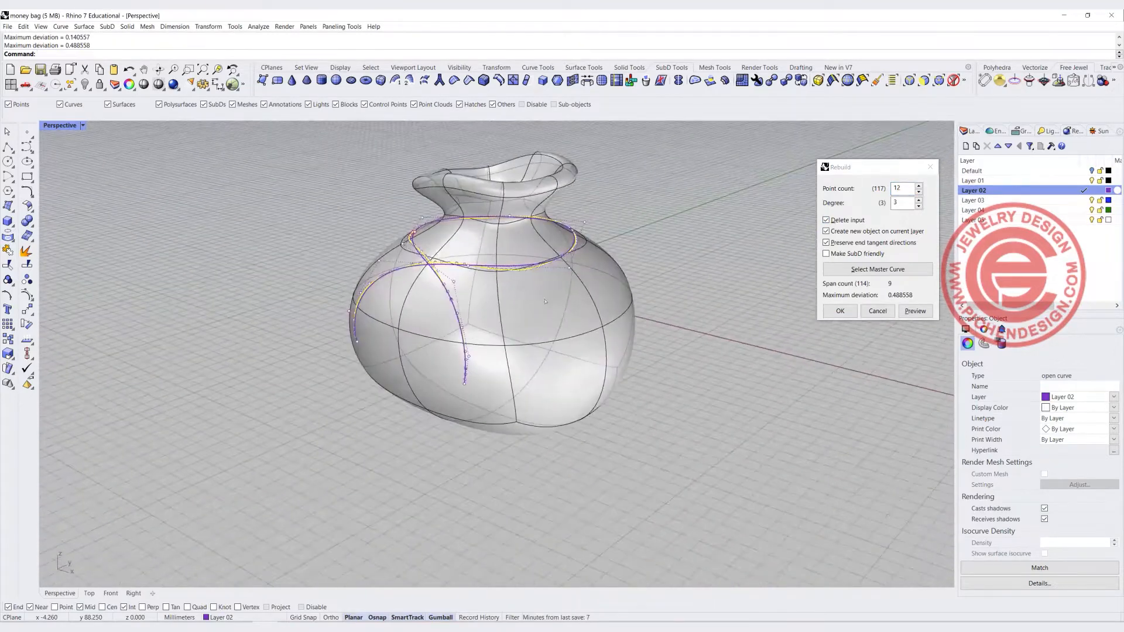
left_click(840, 311)
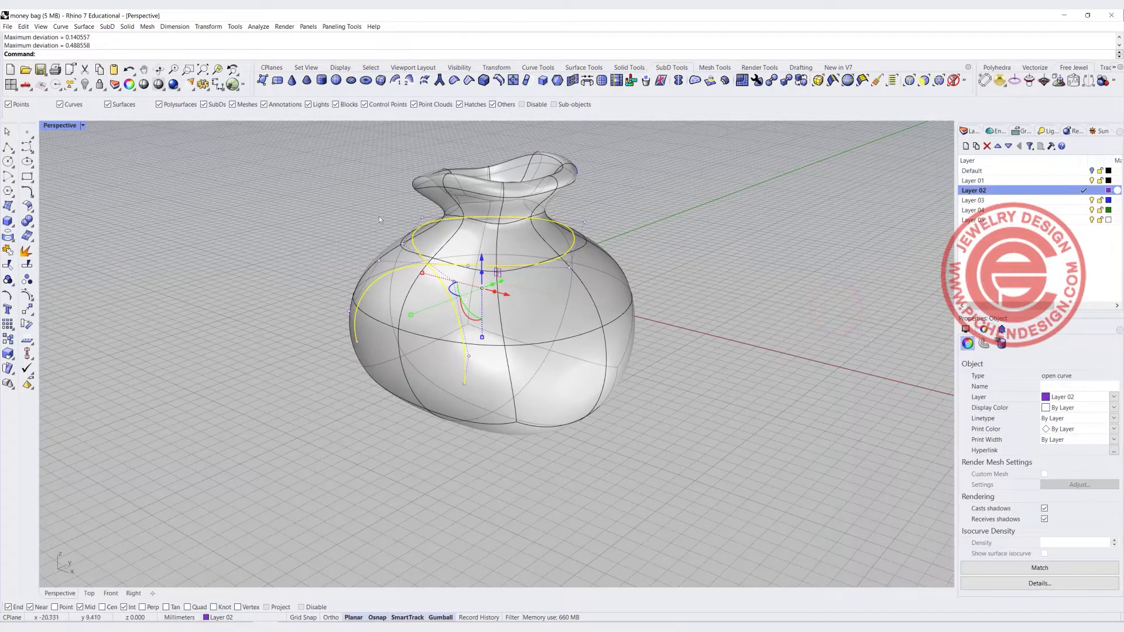
Select the tie curve and move its two tail end points in the Front view to reshape the tails
left_click(325, 201)
right_click_drag(498, 275, 542, 261)
left_click(539, 255)
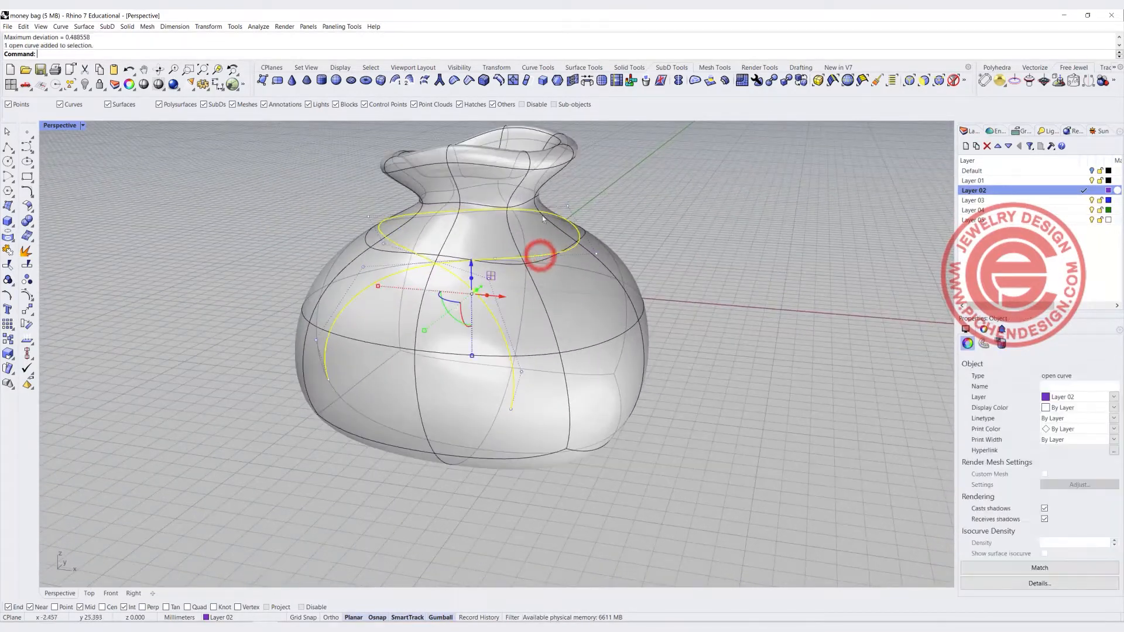
scroll(508, 217, "down", 3)
mouse_move(507, 217)
right_mouse_down()
mouse_move(521, 253)
mouse_move(555, 220)
mouse_move(509, 233)
right_mouse_up()
left_click_drag(483, 222, 477, 209)
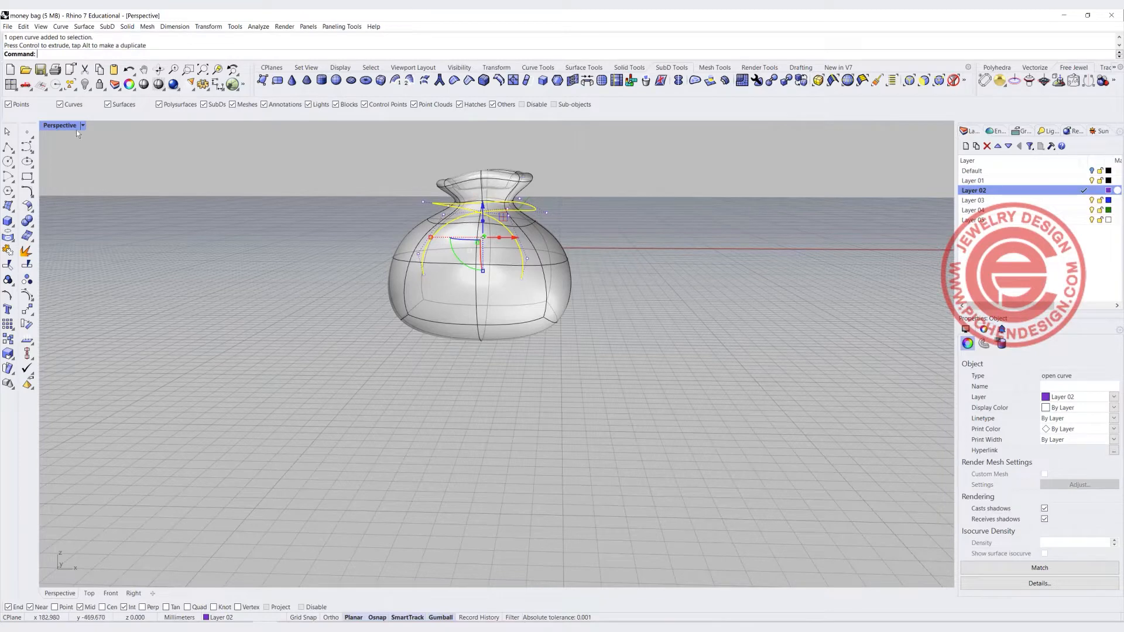
double_click(53, 125)
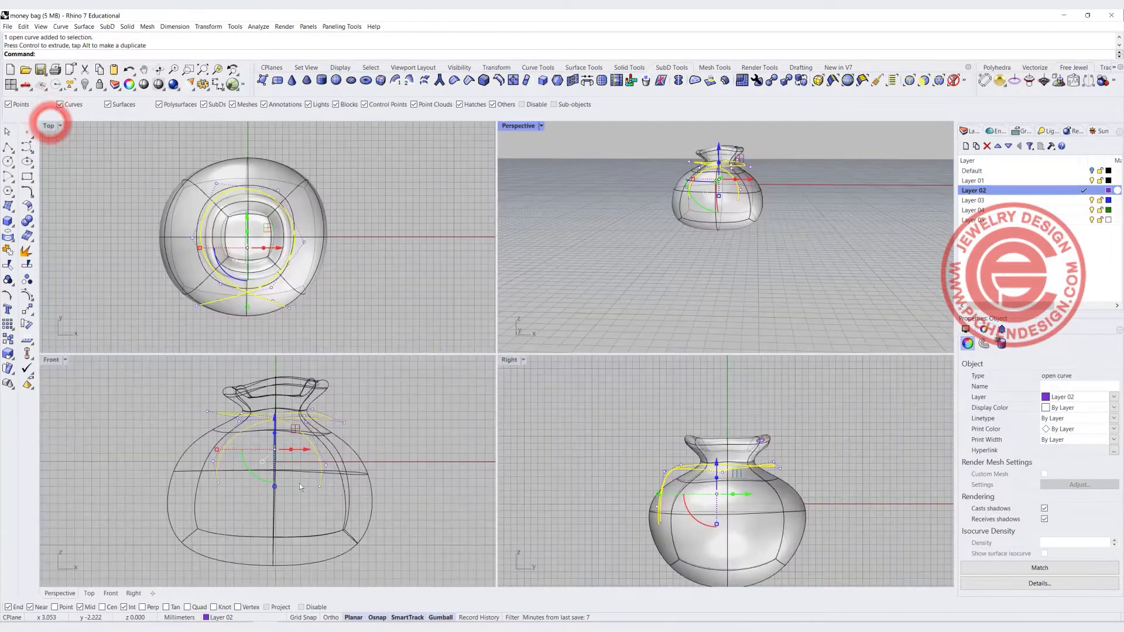
scroll(304, 483, "up", 1)
left_click(322, 487)
left_click_drag(358, 487, 389, 491)
left_click(197, 482)
left_click_drag(230, 483, 208, 491)
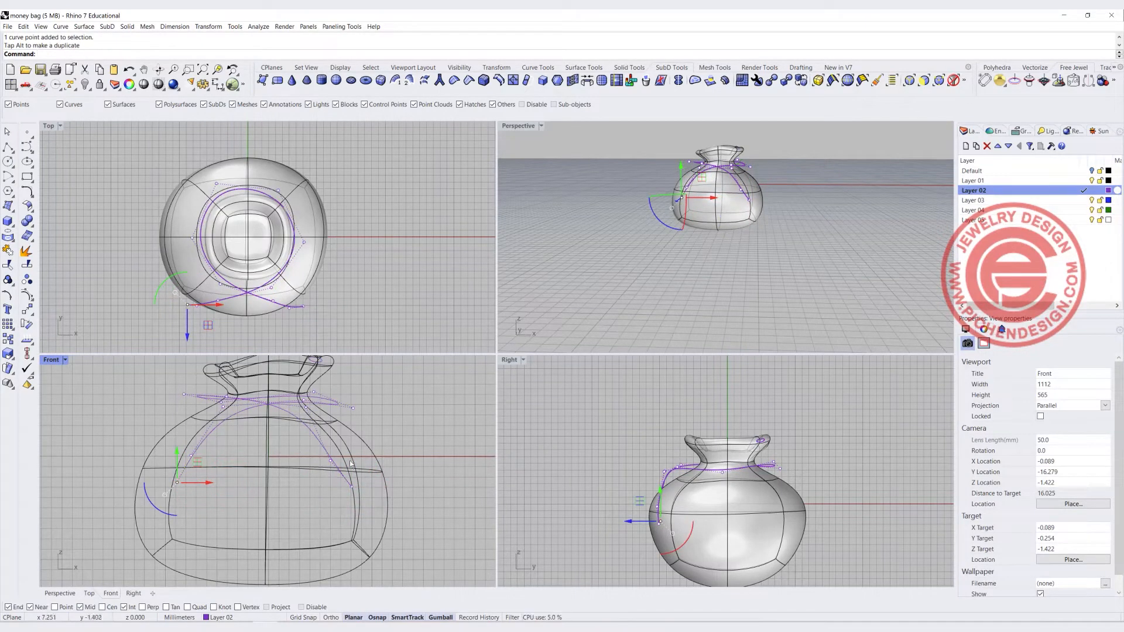
Pull the tie curve onto the bag's SubD faces using the Pull tool with the faces selection filter
right_click_drag(673, 205, 676, 234)
scroll(702, 193, "up", 4)
right_click_drag(702, 193, 522, 279)
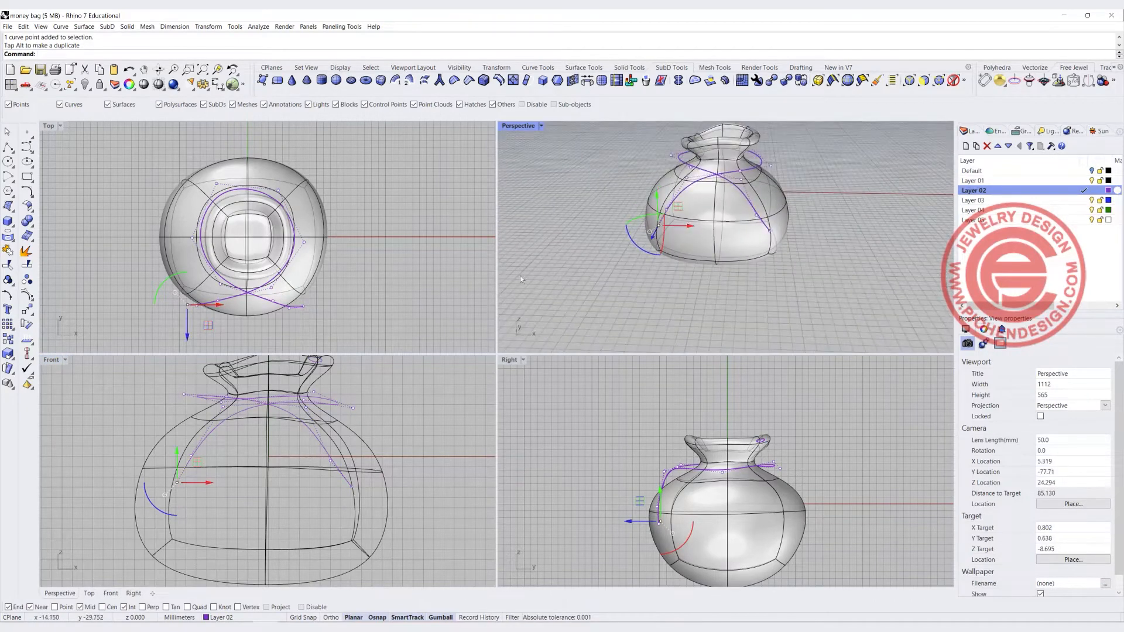
left_click(8, 237)
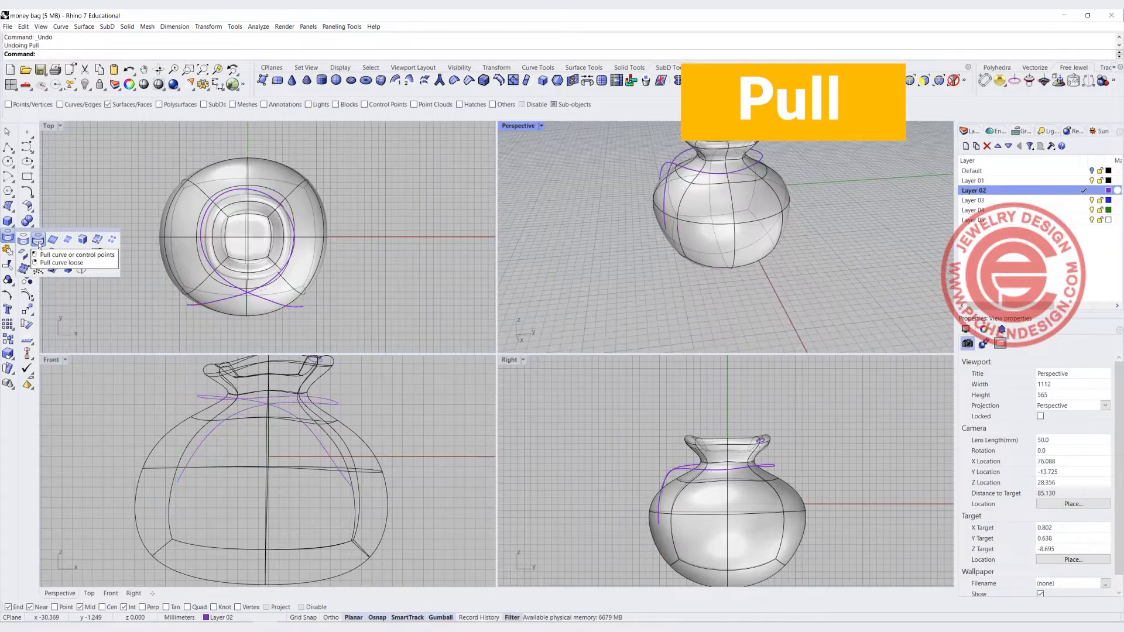
left_click(38, 240)
left_click(302, 307)
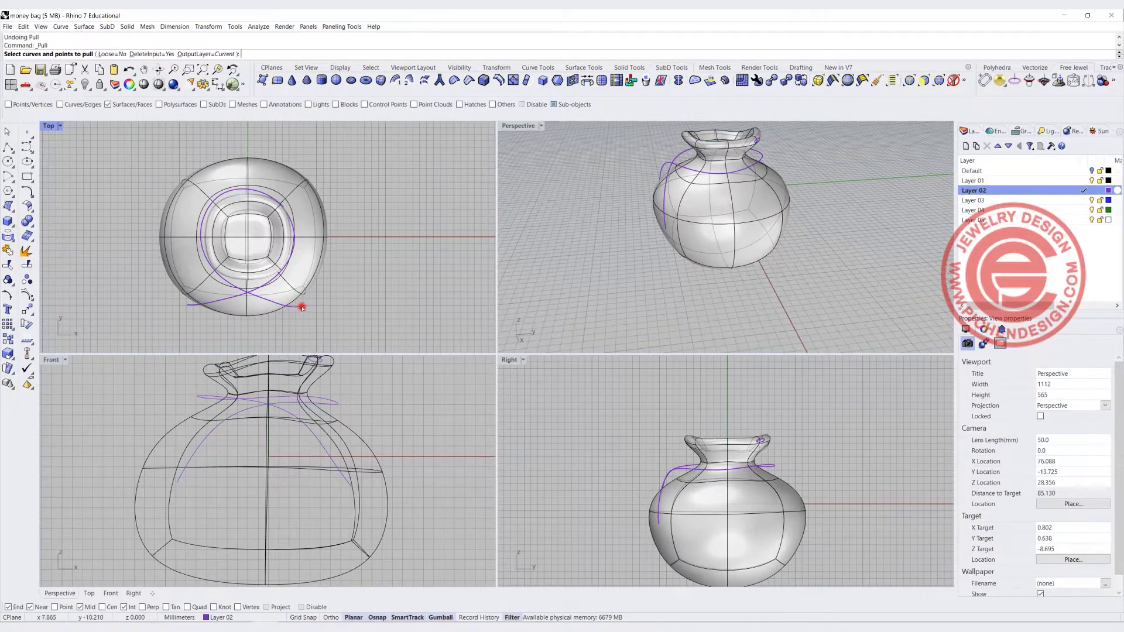
key("Return")
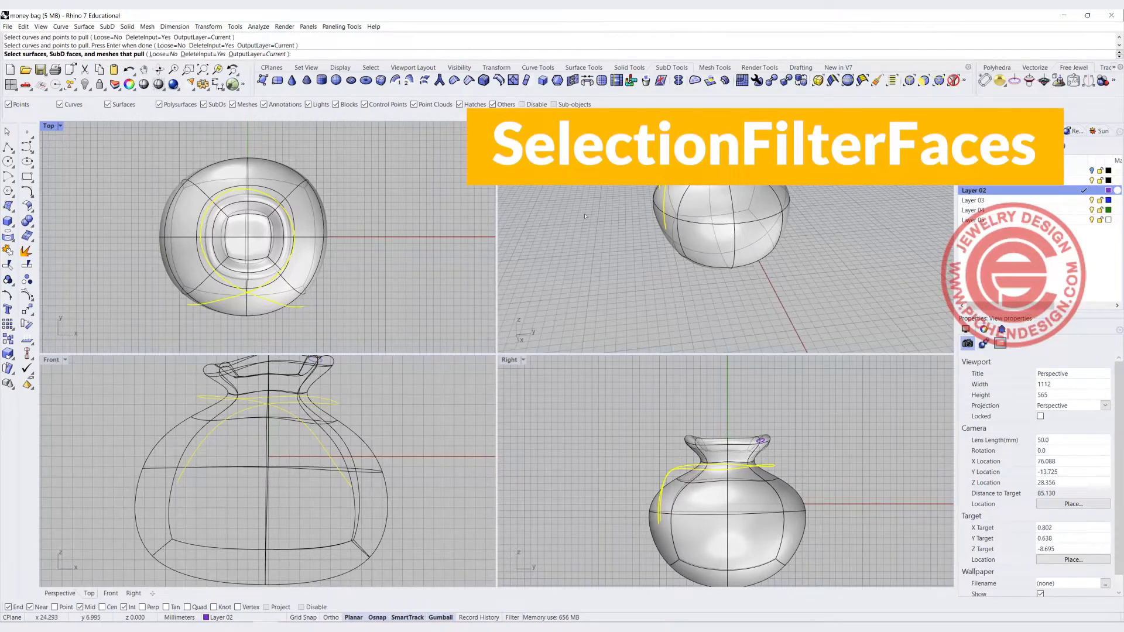
left_click(923, 80)
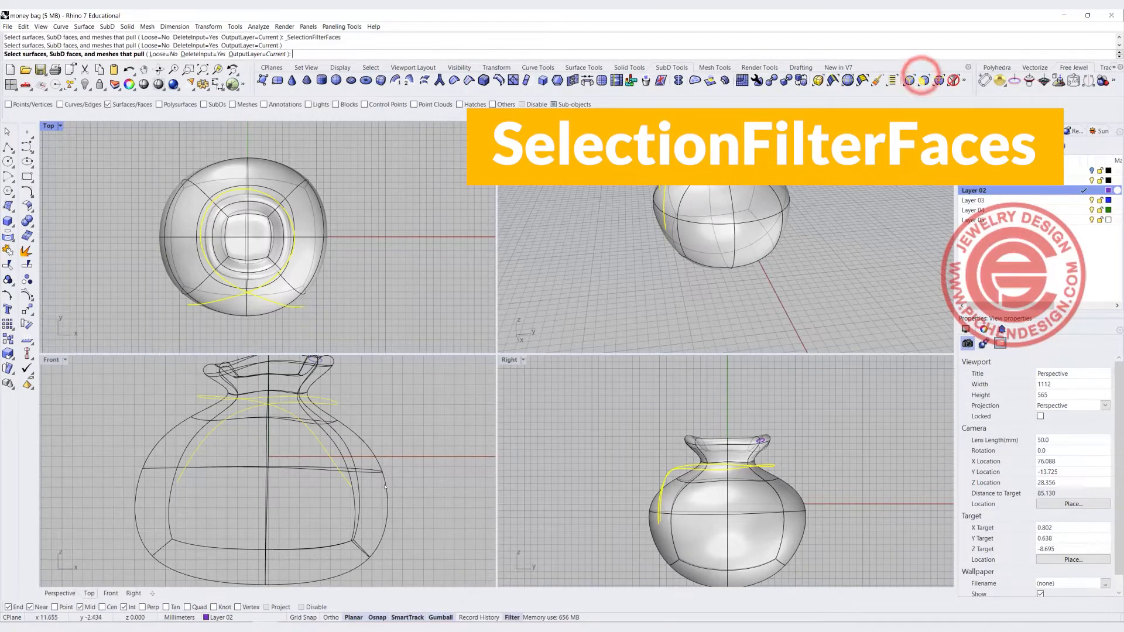
left_click_drag(428, 497, 201, 406)
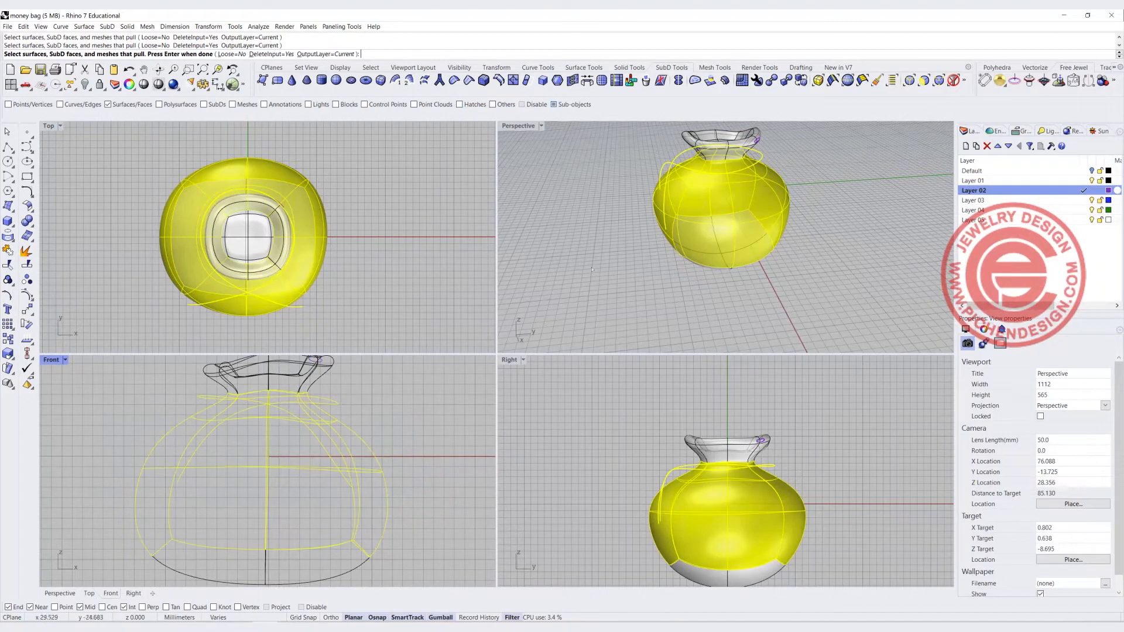
right_click(593, 237)
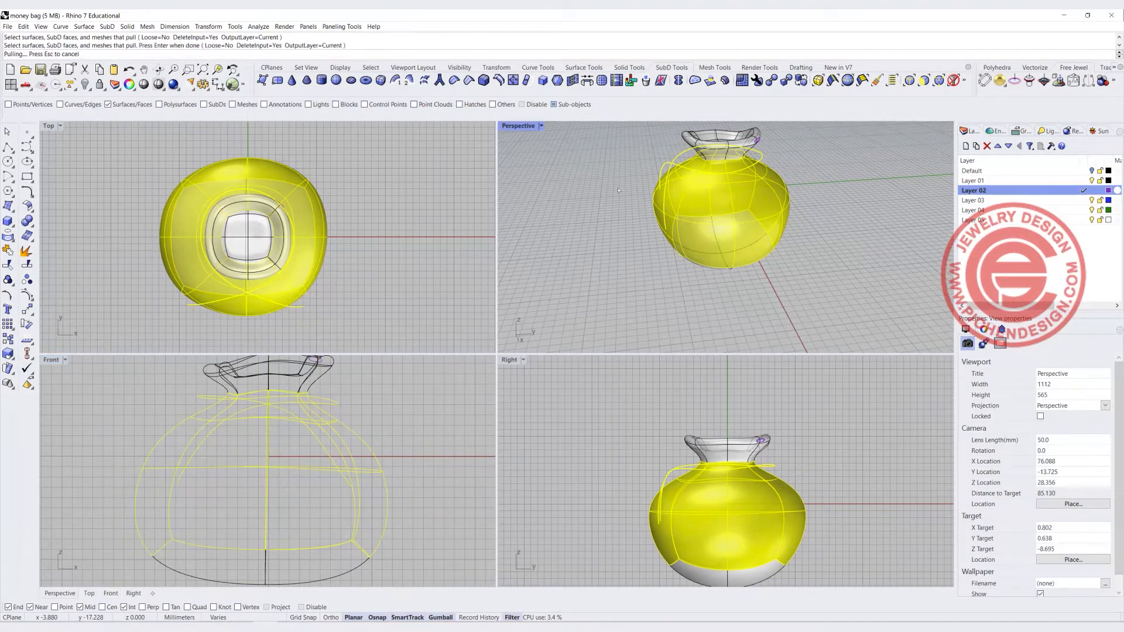
scroll(593, 237, "up", 5)
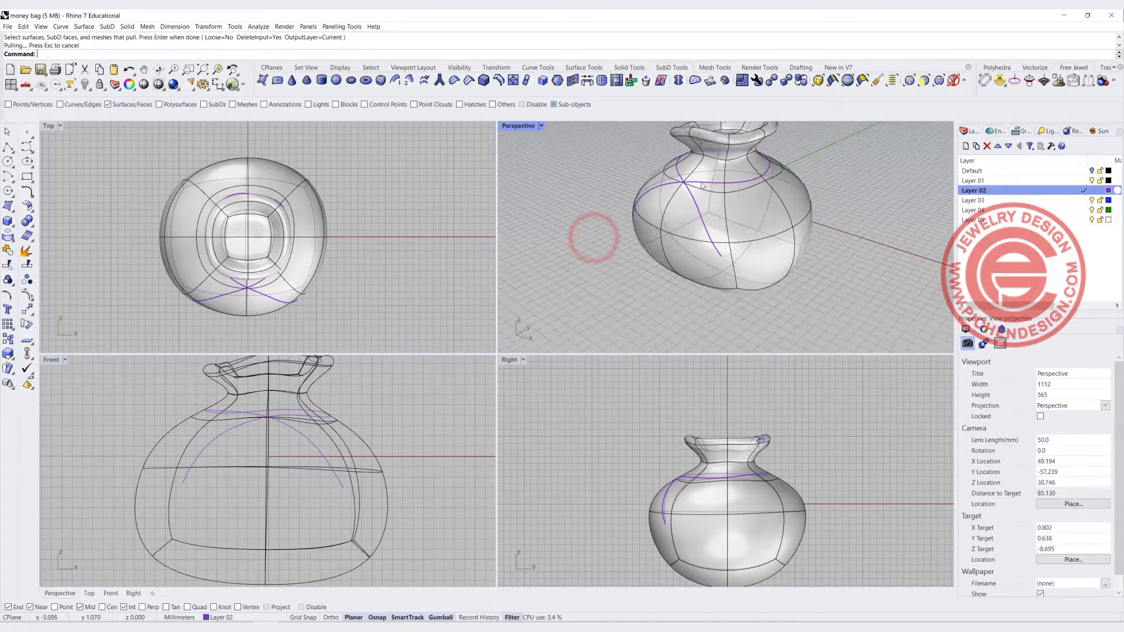
Finish pulling the tie curve onto the selected bag face and clear the selection filter
left_click(705, 179)
left_click(534, 171)
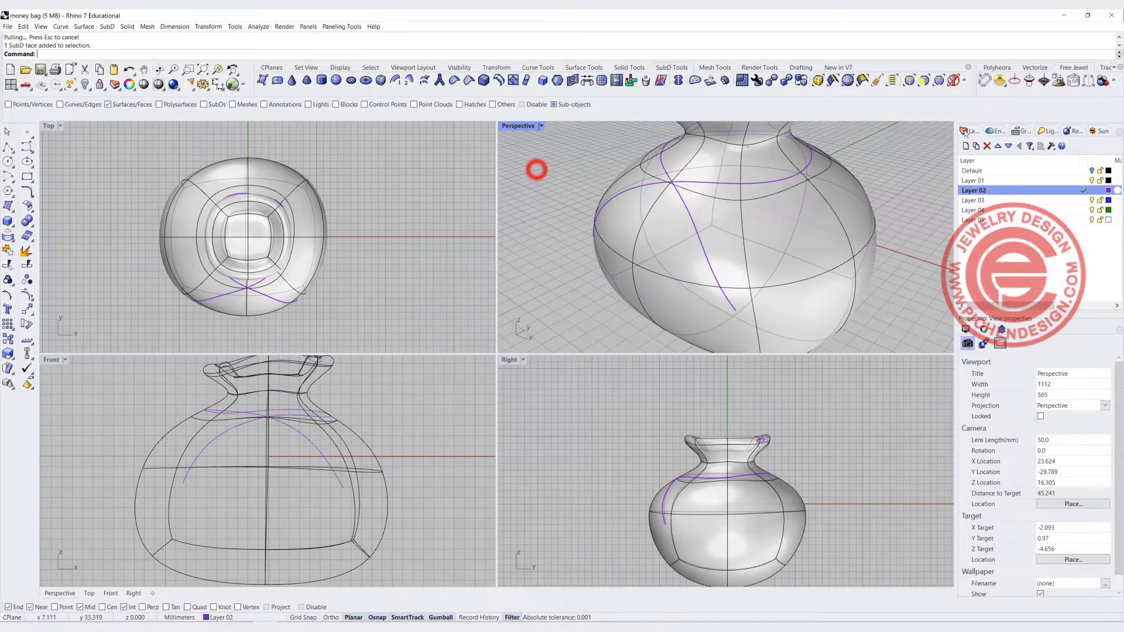
left_click(954, 80)
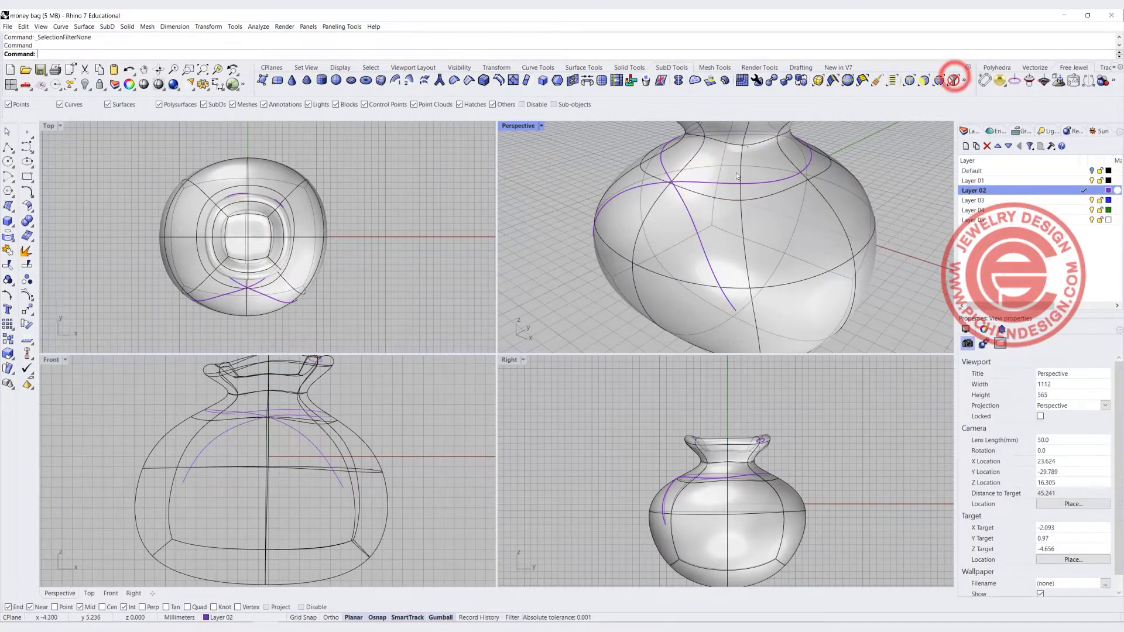
Join the pulled tie curve segments into one curve
left_click(765, 182)
left_click(917, 187)
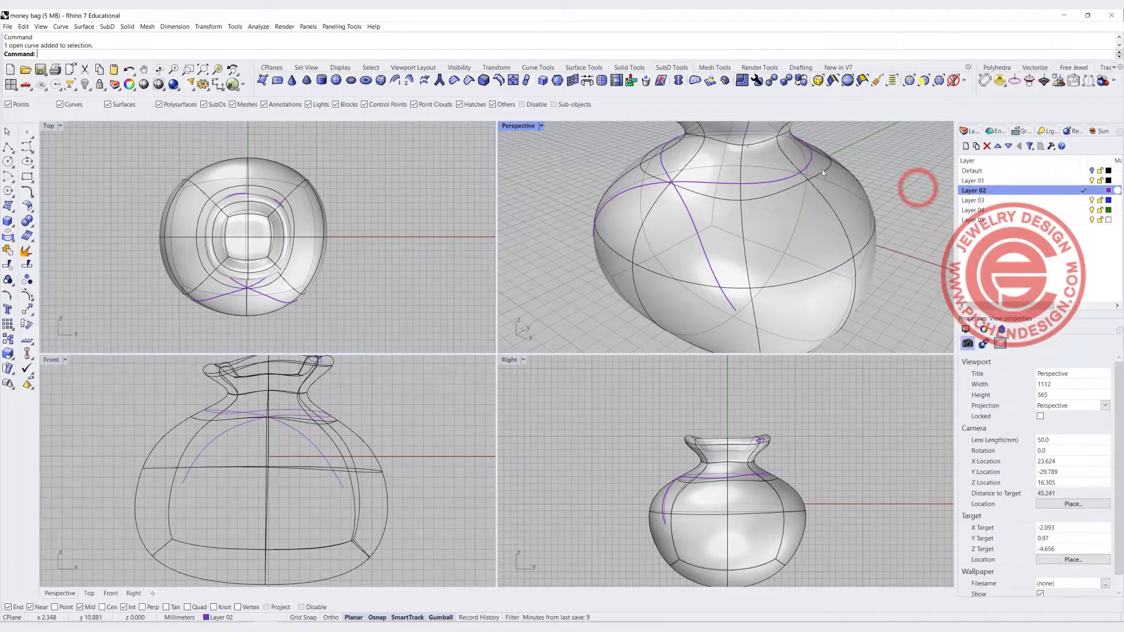
left_click(811, 155)
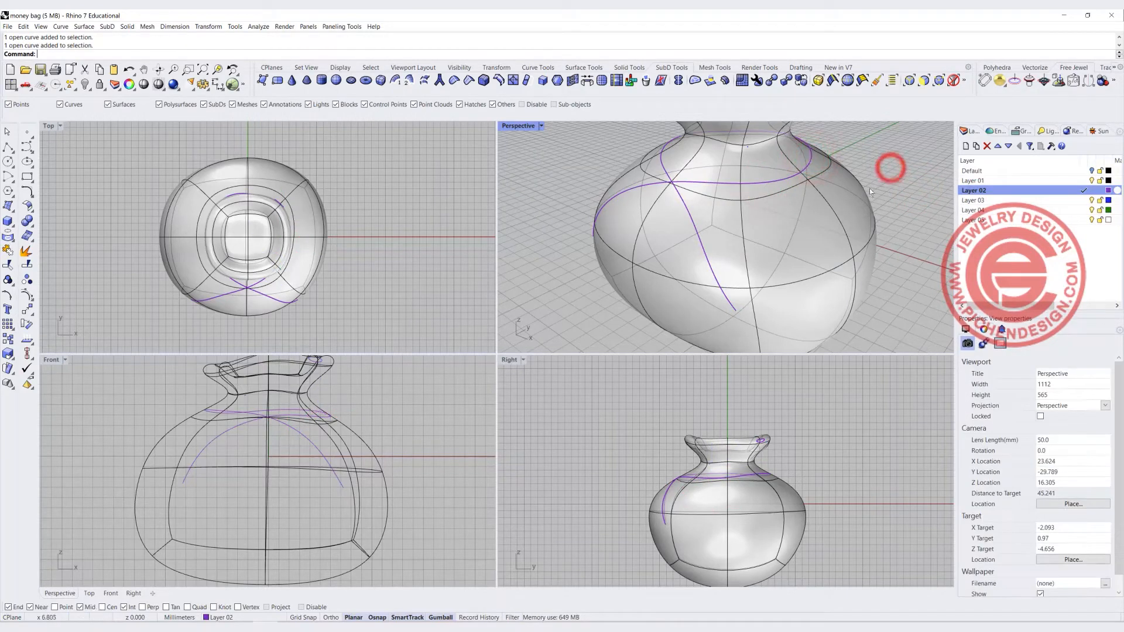
left_click_drag(384, 497, 384, 497)
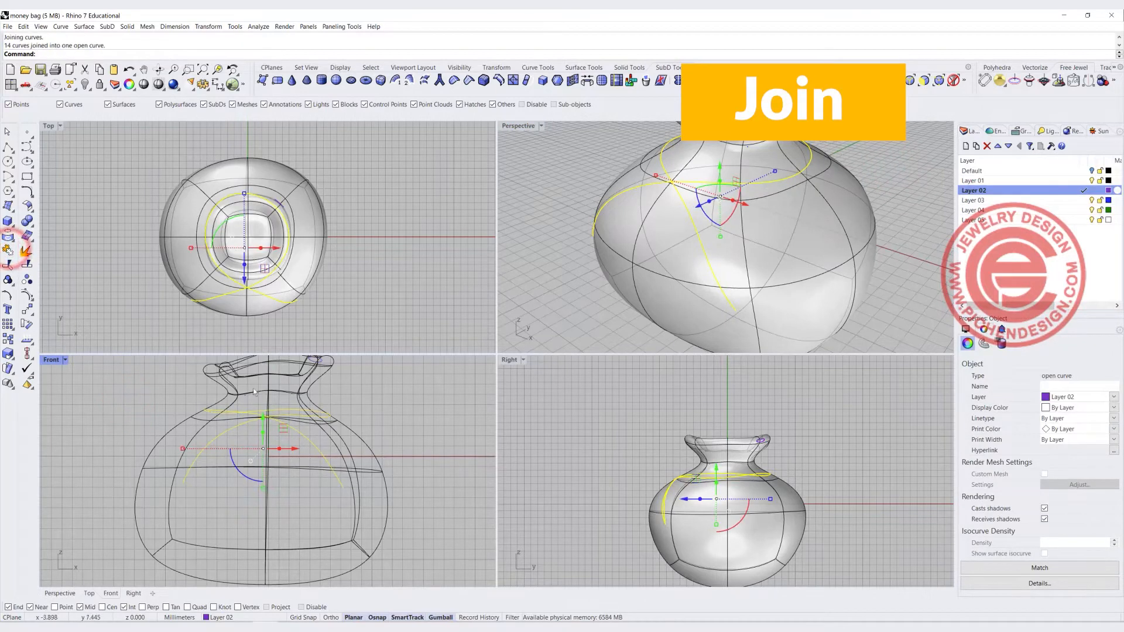
Pipe the joined tie curve with a 1 mm radius at both ends
left_click(376, 389)
left_click(315, 446)
right_click_drag(618, 287, 716, 207)
scroll(719, 272, "down", 7)
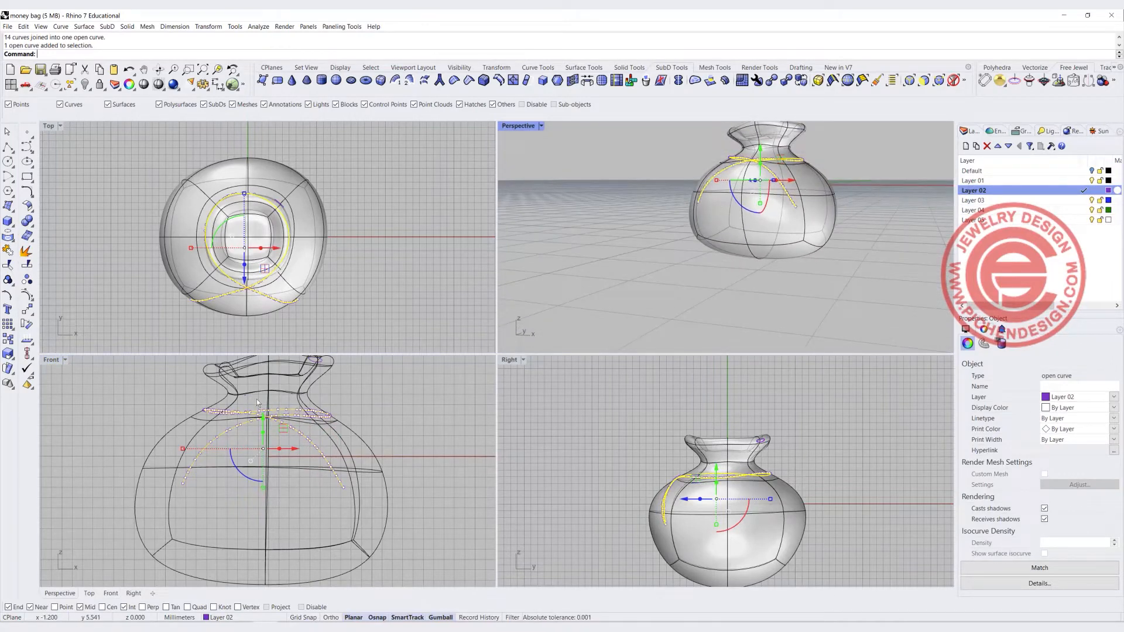
left_click(10, 222)
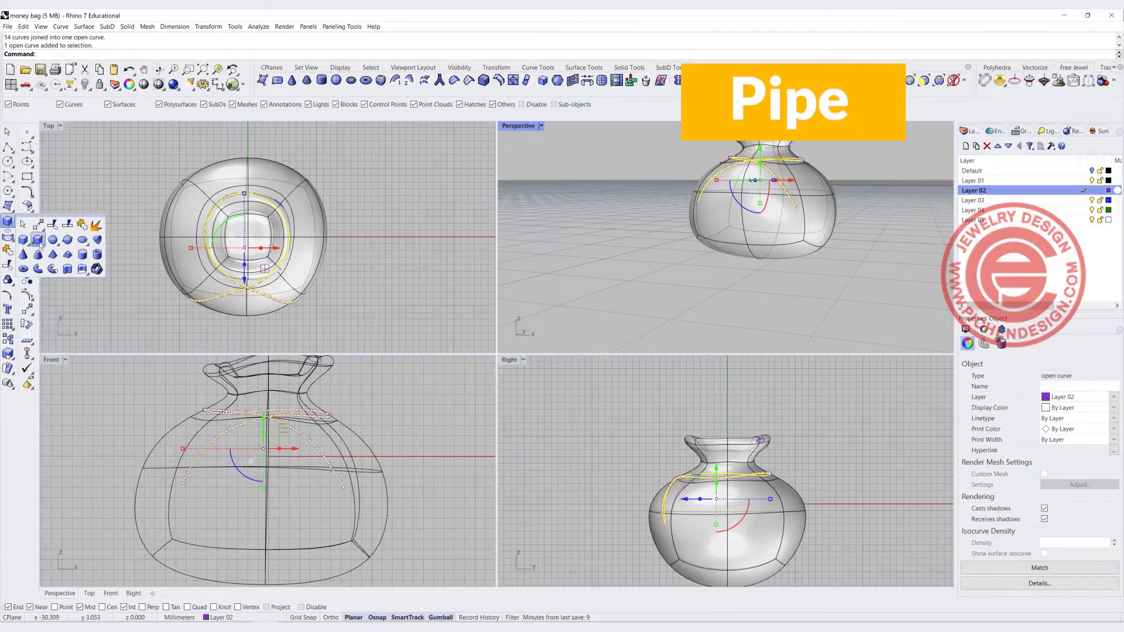
left_click(52, 269)
key("Return")
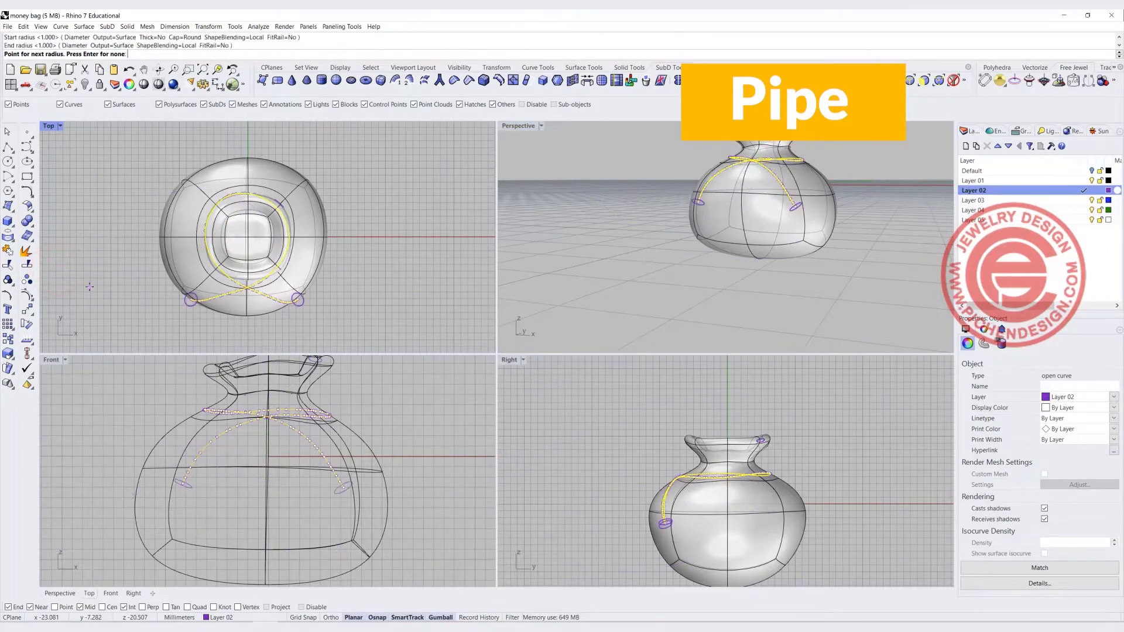
key("Return")
Switch the Perspective view from Rendered to Ghosted display and delete the pipe
right_click_drag(799, 272, 671, 275)
scroll(710, 177, "up", 5)
right_click_drag(709, 177, 566, 212)
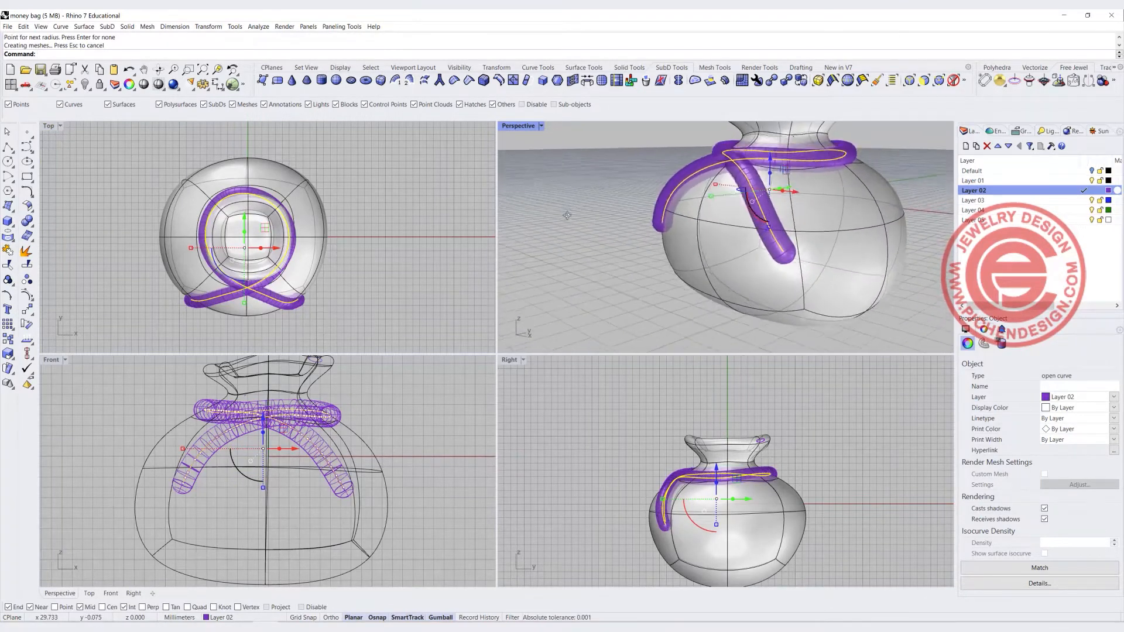
scroll(727, 191, "up", 4)
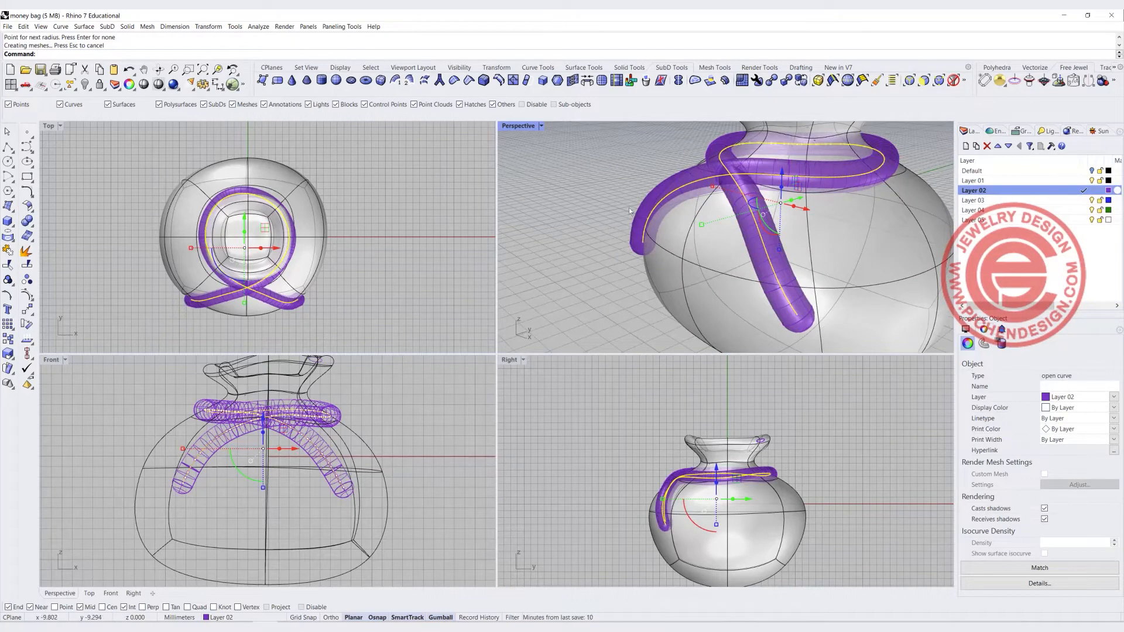
left_click(569, 150)
left_click(542, 125)
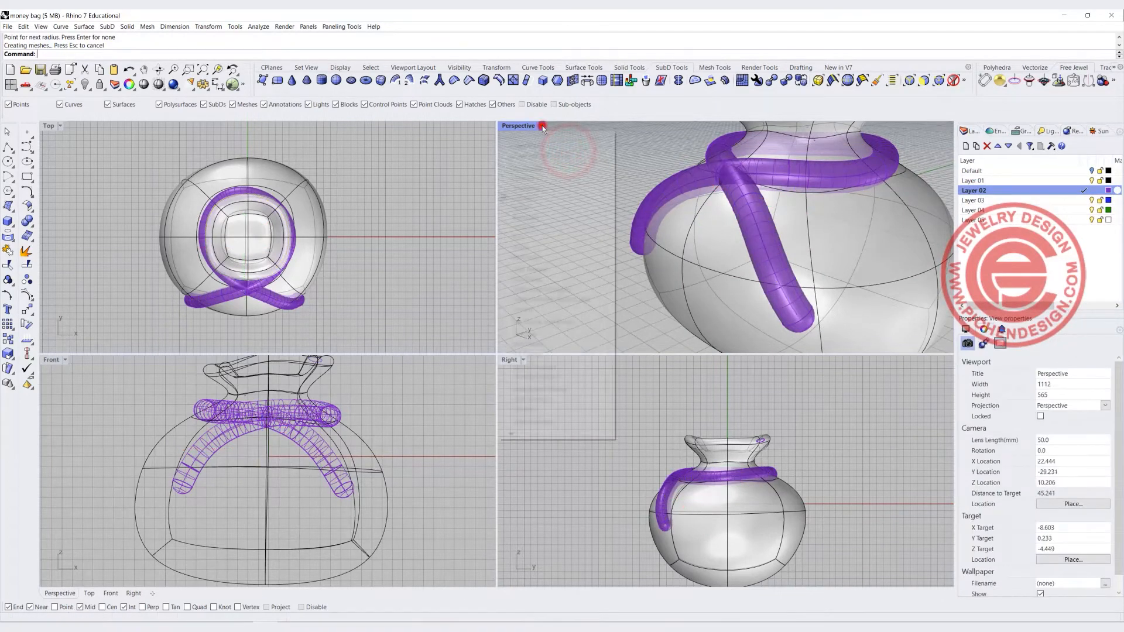
left_click(530, 188)
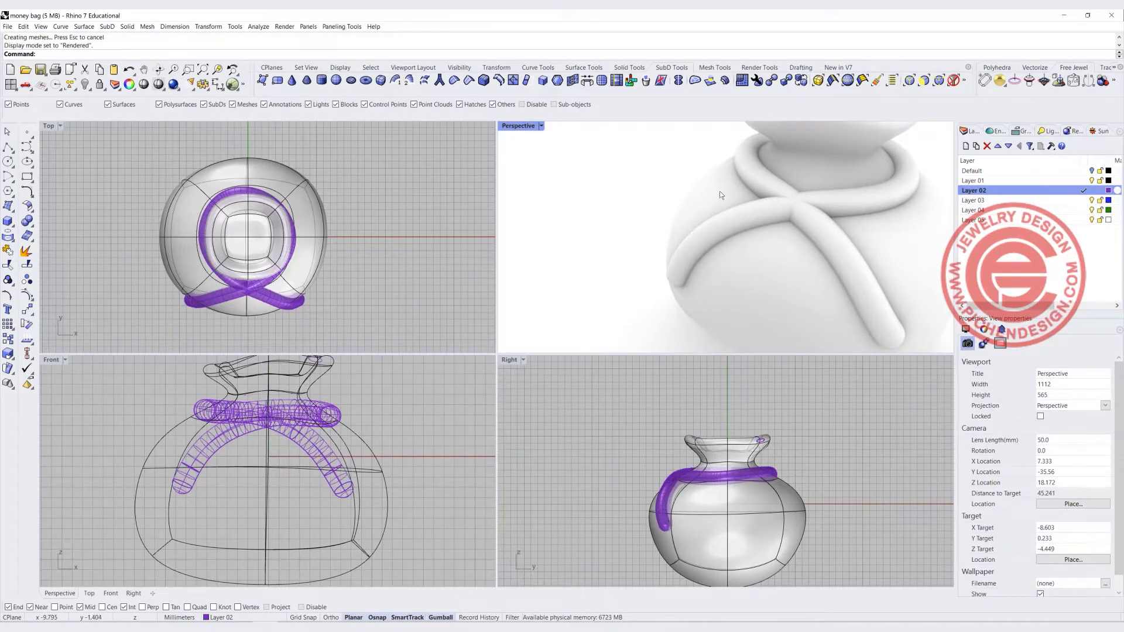
left_click(541, 125)
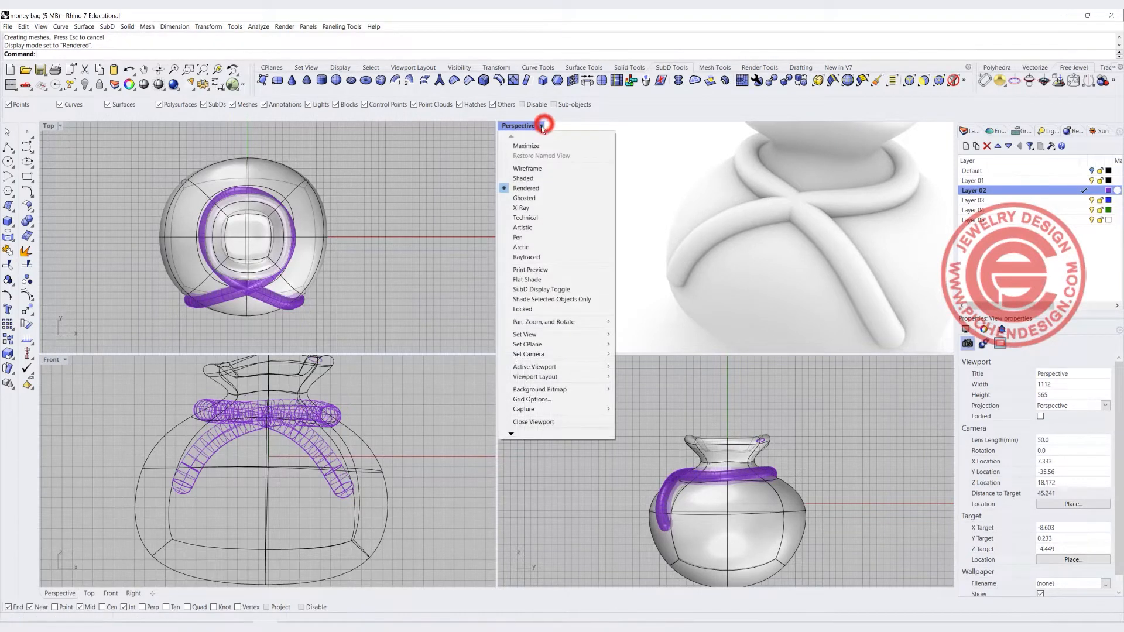
left_click(536, 201)
left_click(662, 272)
key("Delete")
Rebuild the joined tie curve with 12 points and degree 3, and raise one control point near the neck
left_click(706, 239)
type("Rebuild")
key("Return")
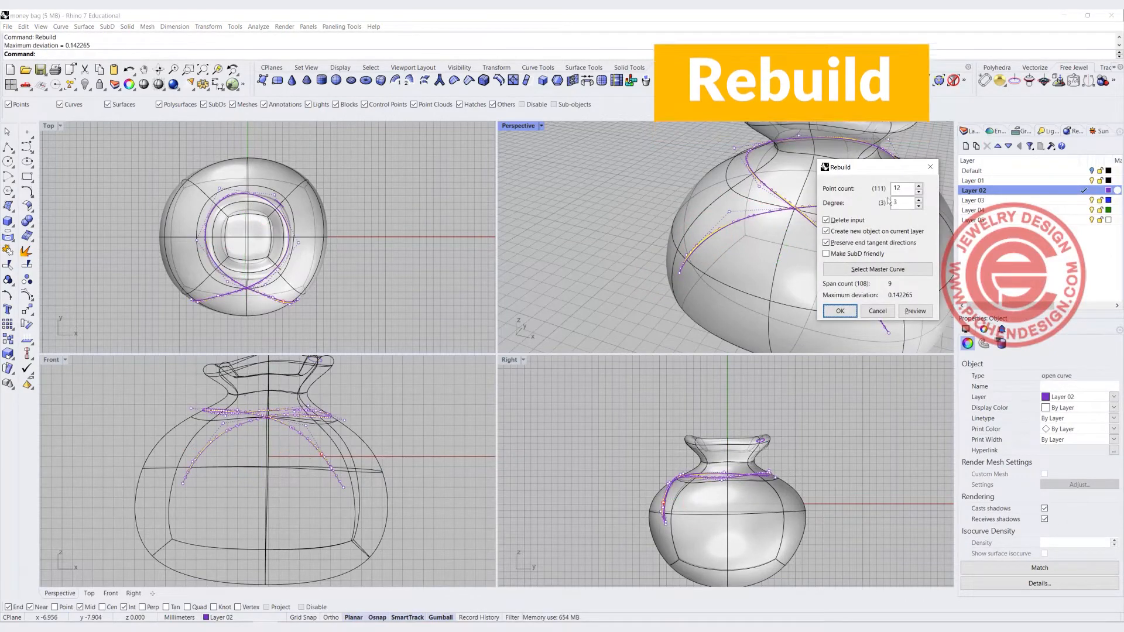
left_click(838, 312)
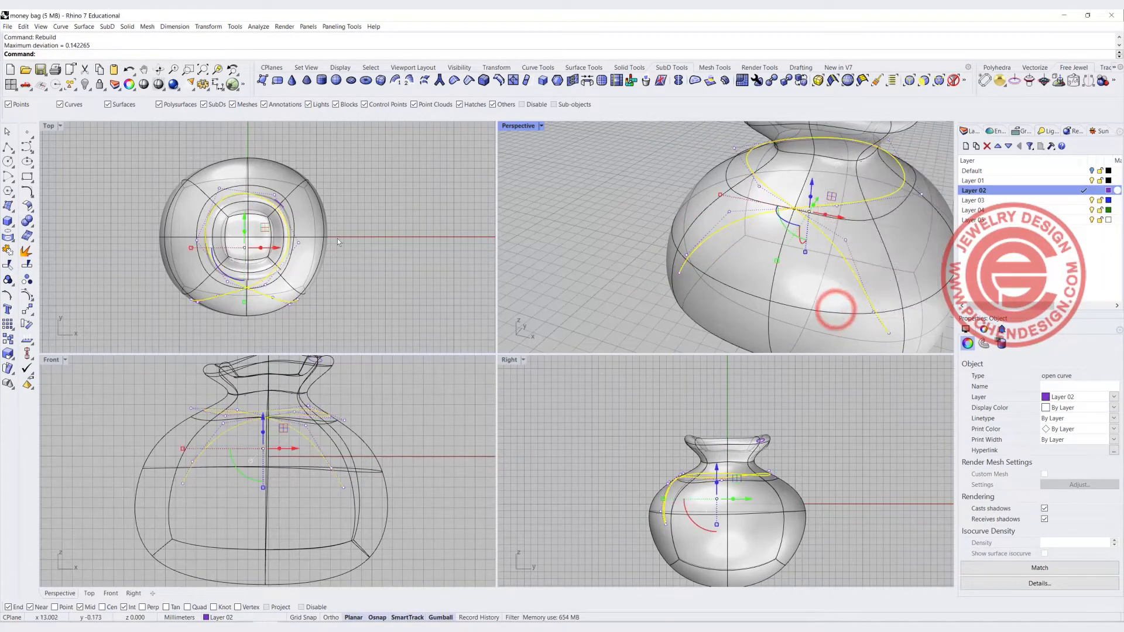
left_click(843, 239)
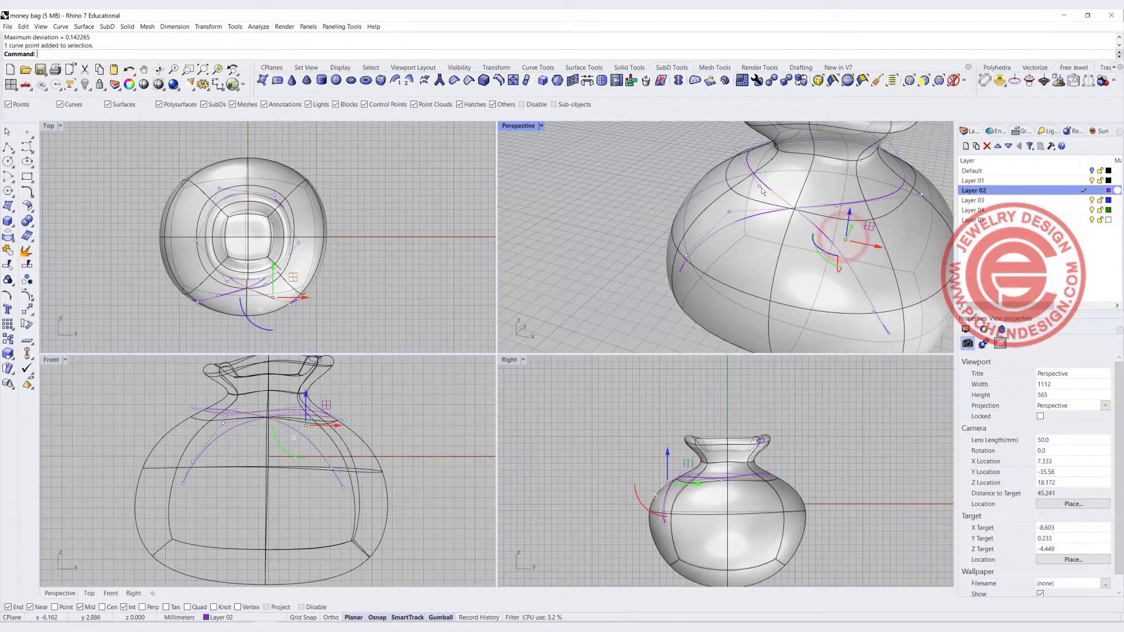
left_click_drag(760, 190, 771, 142)
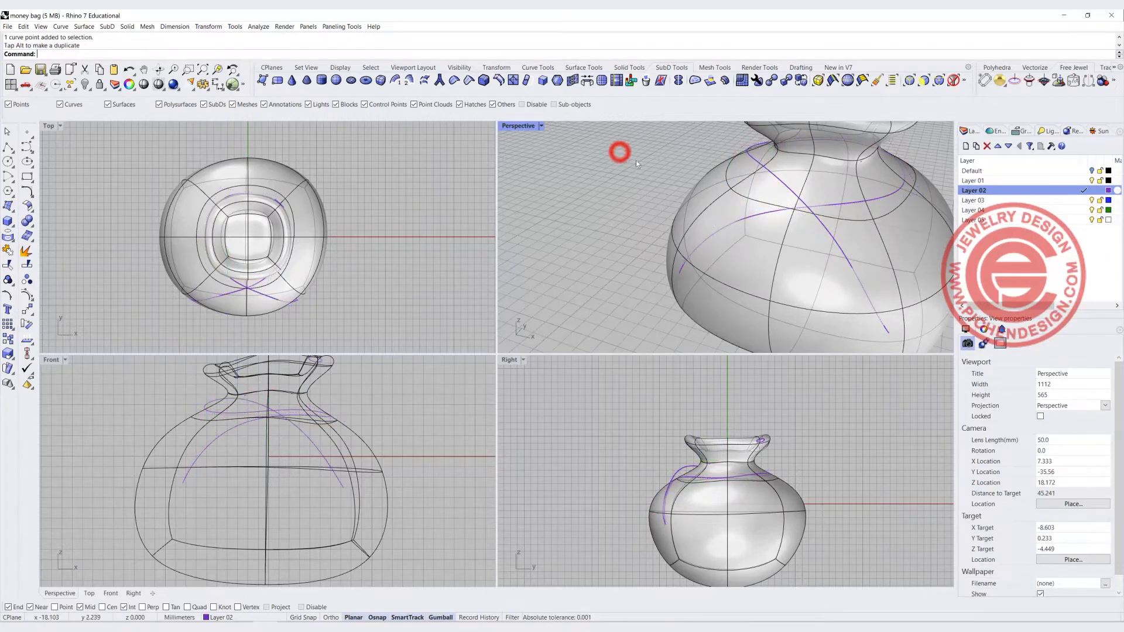
Pipe the rebuilt tie curve with a 1 mm radius in the maximized Perspective view, then undo the pipe
double_click(517, 125)
scroll(534, 155, "down", 2)
right_click_drag(480, 256, 383, 234)
left_click(8, 221)
left_click(37, 258)
left_click(585, 386)
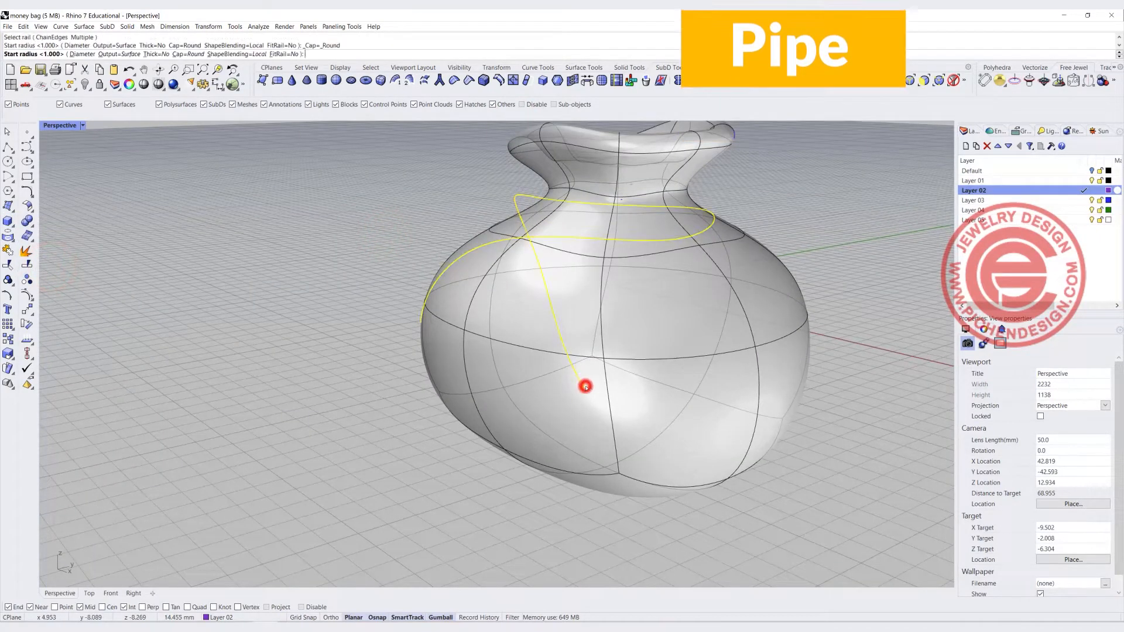
left_click(288, 319)
key("Return")
key("Return")
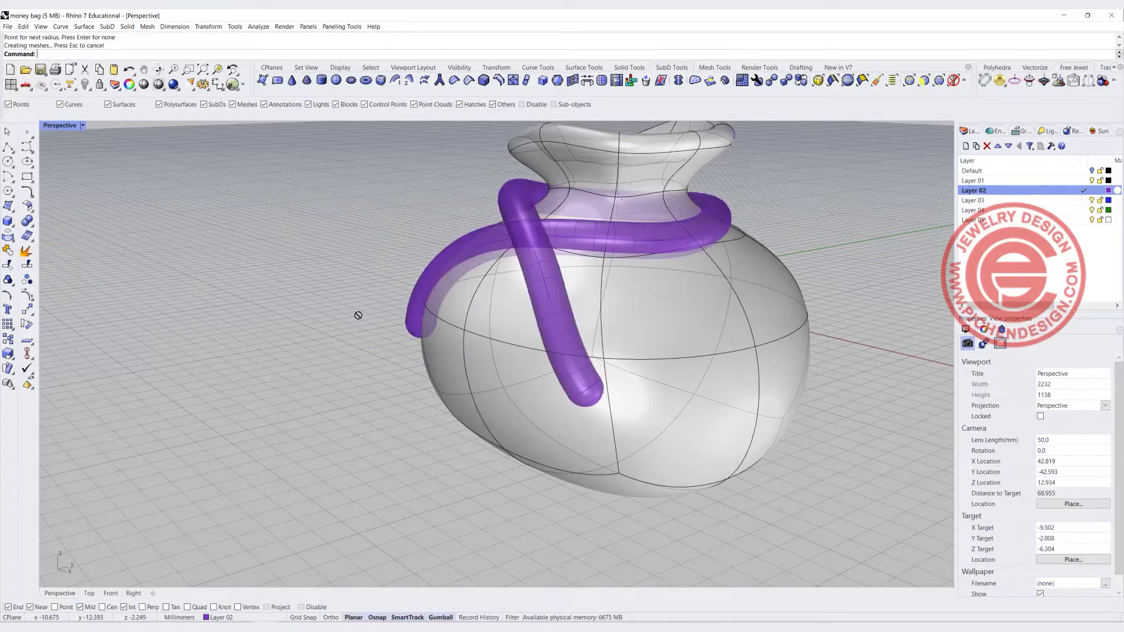
right_click_drag(506, 223, 456, 389)
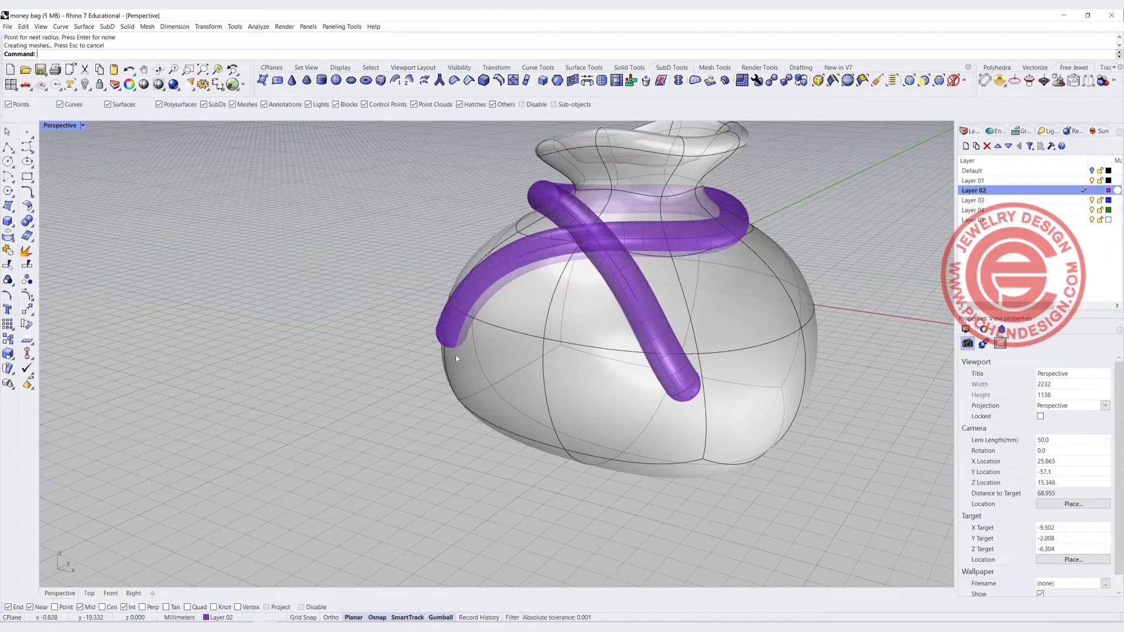
key("ctrl+z")
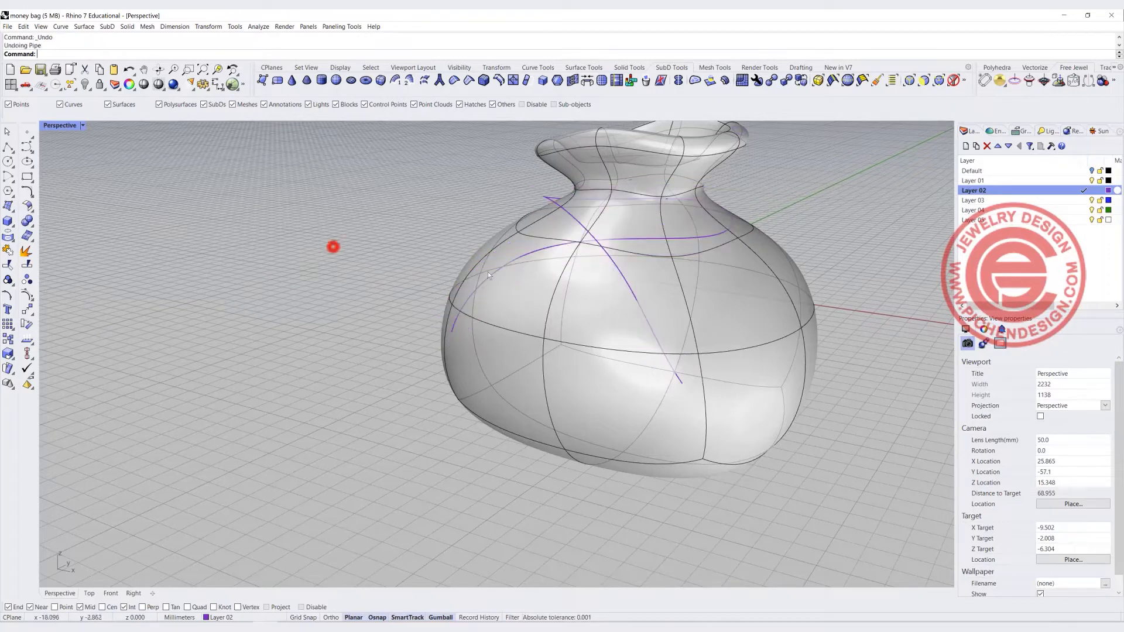
Select the tie curve and measure its length
left_click(619, 232)
left_click_drag(620, 232, 621, 217)
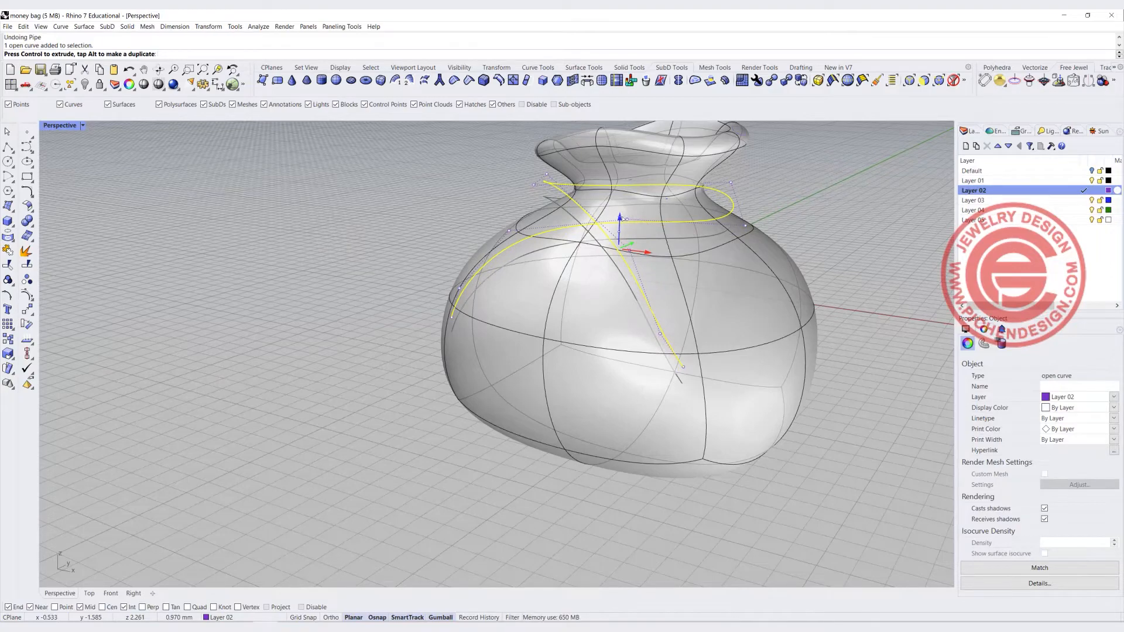
left_click(389, 224)
right_click_drag(594, 295, 556, 282)
scroll(527, 278, "down", 3)
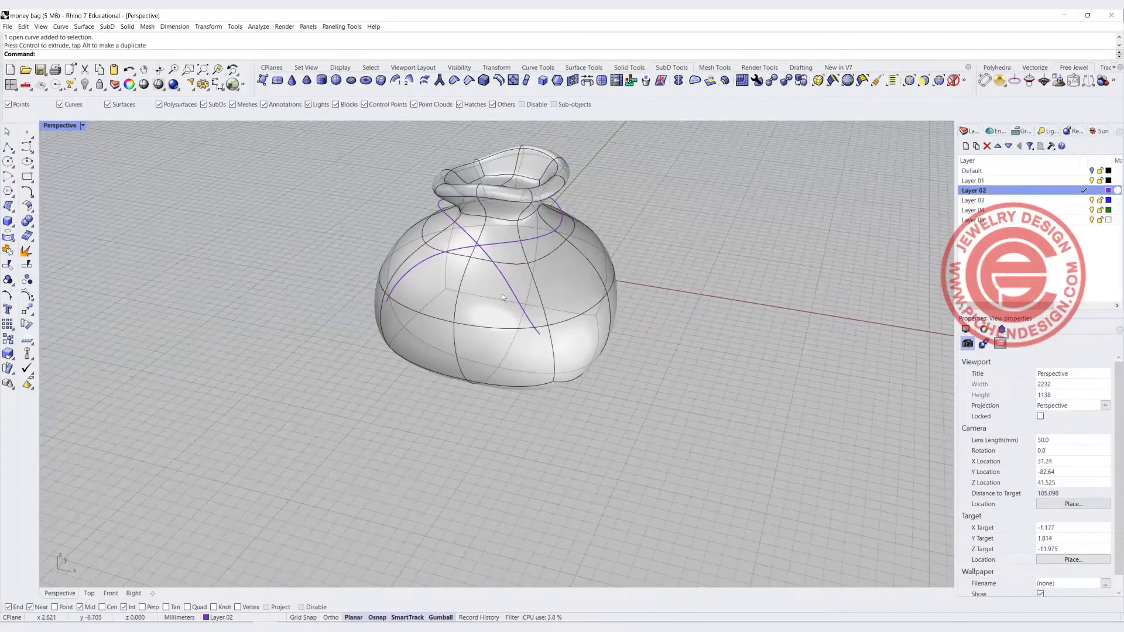
left_click(508, 286)
double_click(61, 126)
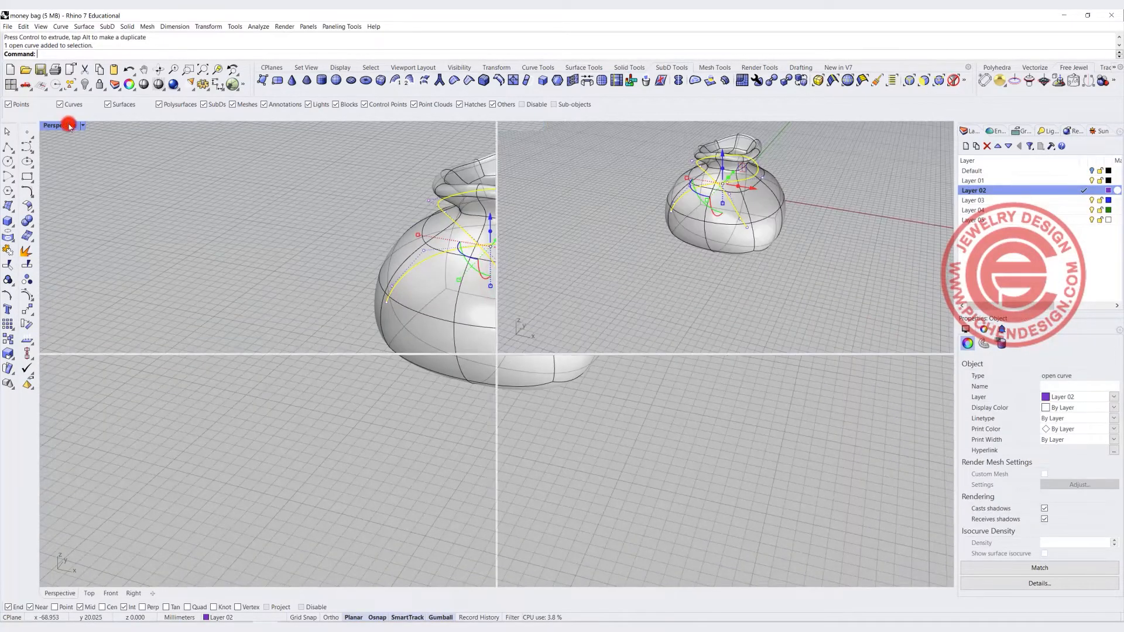
scroll(401, 235, "down", 5)
right_click_drag(401, 235, 271, 216)
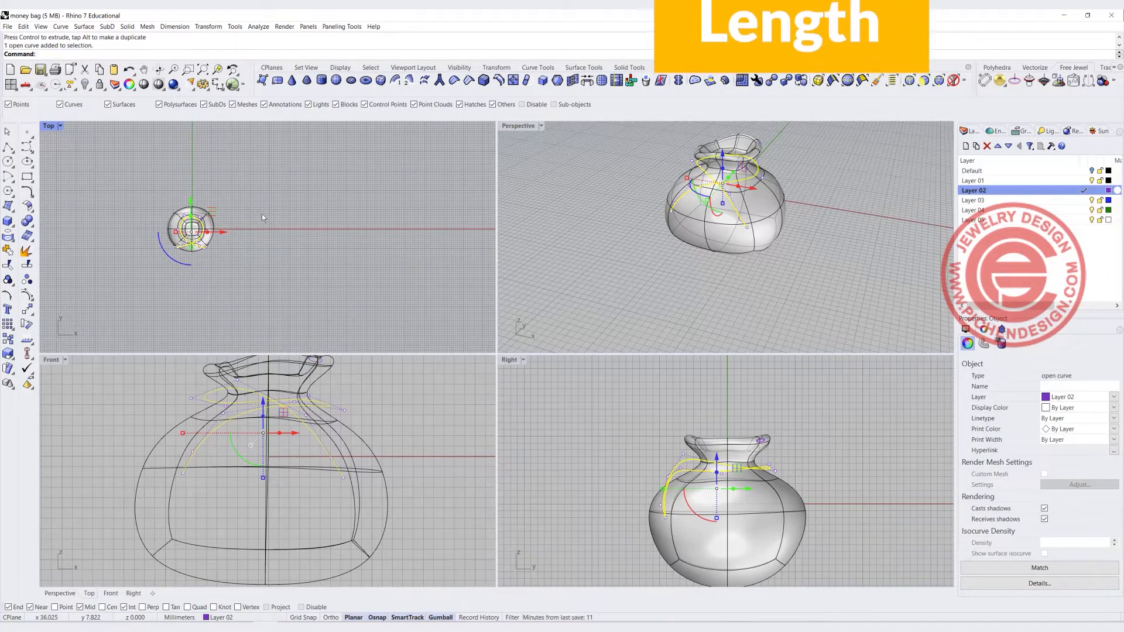
type("Length")
key("Return")
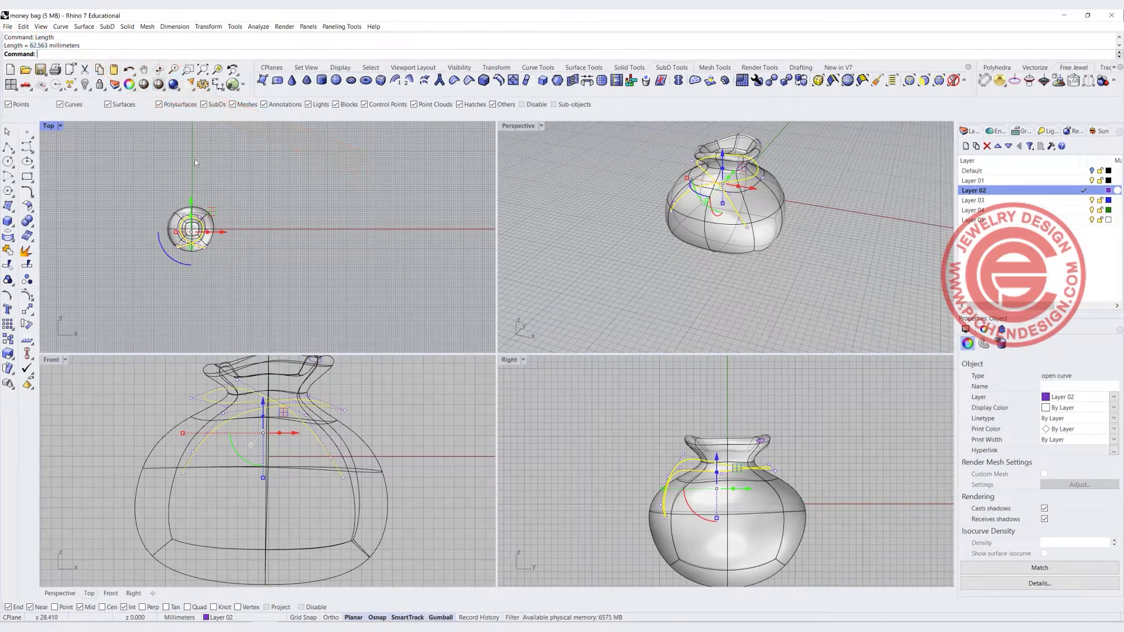
Draw a straight polyline 62.563 mm long in the Top view, matching the tie curve's length
left_click(8, 147)
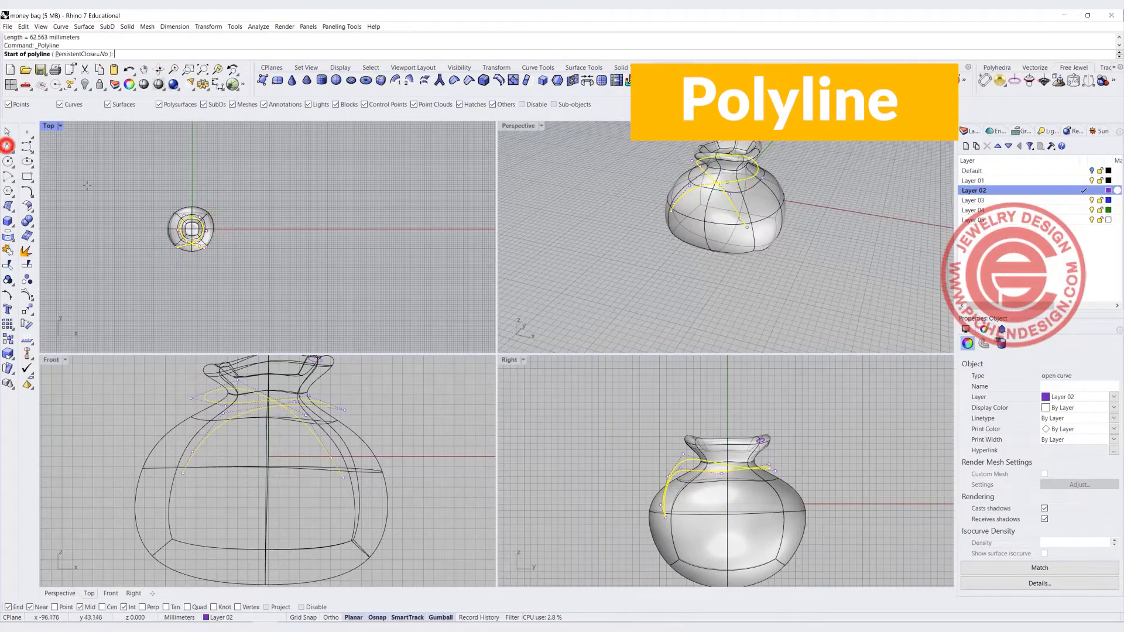
left_click(249, 175)
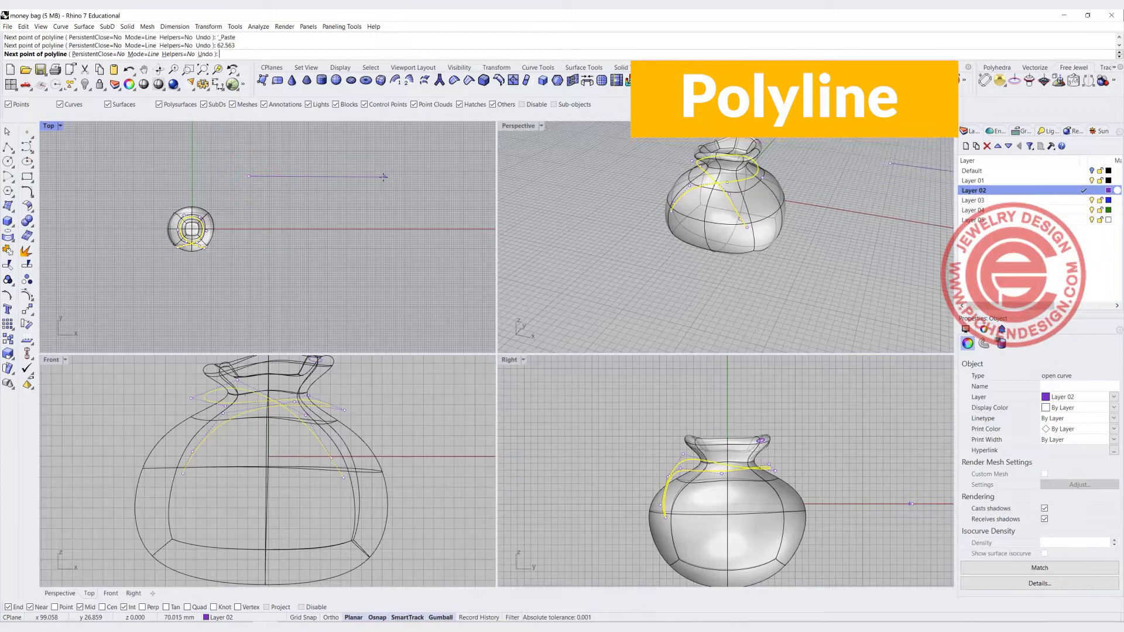
type("62.563")
key("Return")
left_click(408, 175)
key("Return")
Pipe the straight line with a radius of about 0.25 mm at both ends
scroll(871, 212, "down", 3)
scroll(852, 221, "down", 2)
right_click_drag(852, 221, 721, 212, "shift")
scroll(722, 212, "up", 2)
left_click(740, 206)
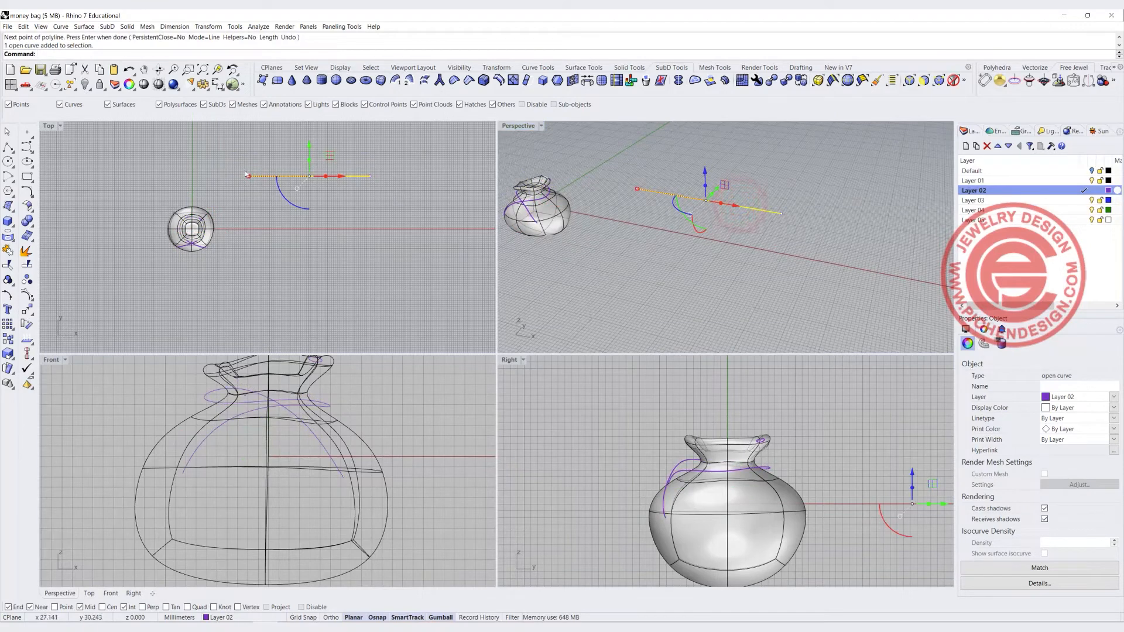
scroll(243, 172, "up", 3)
left_click(8, 235)
left_click(54, 267)
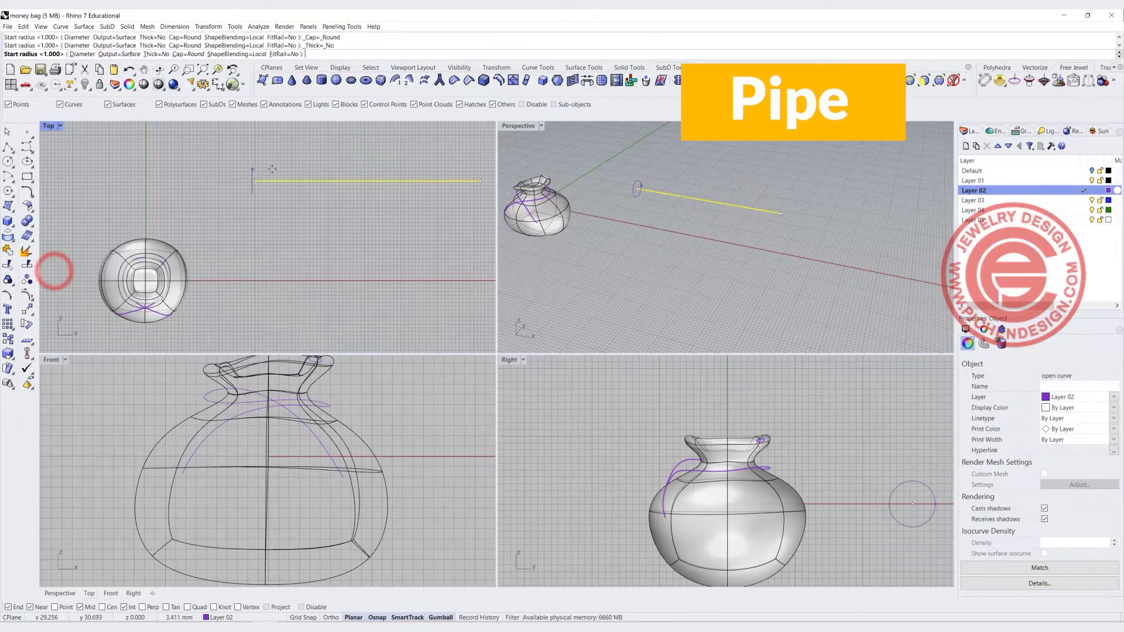
scroll(944, 504, "up", 12)
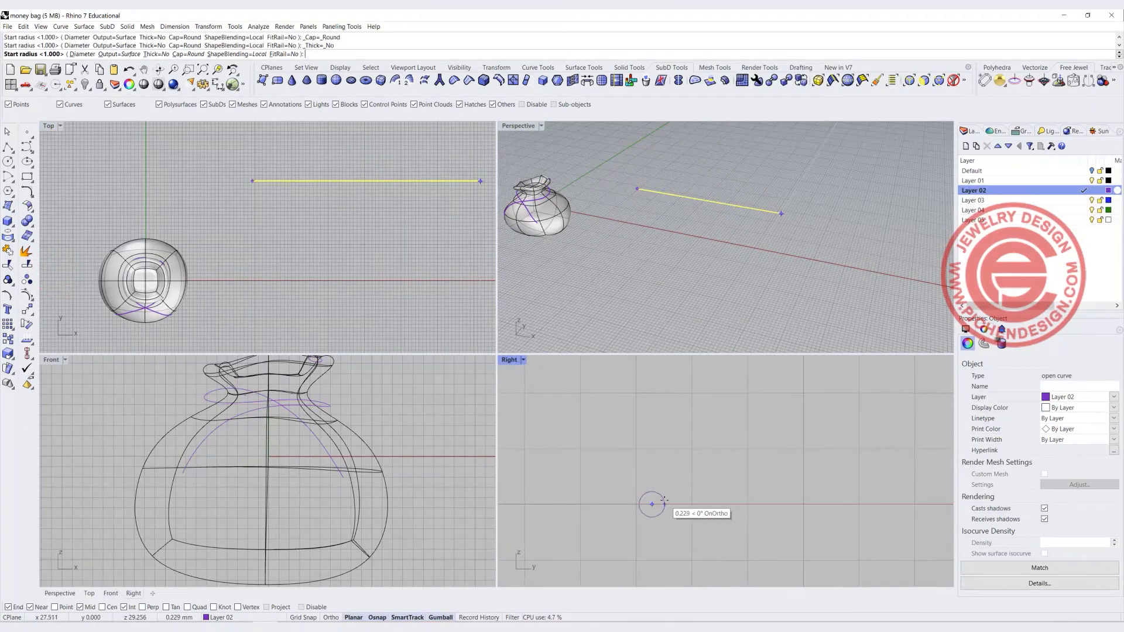
scroll(664, 501, "up", 5)
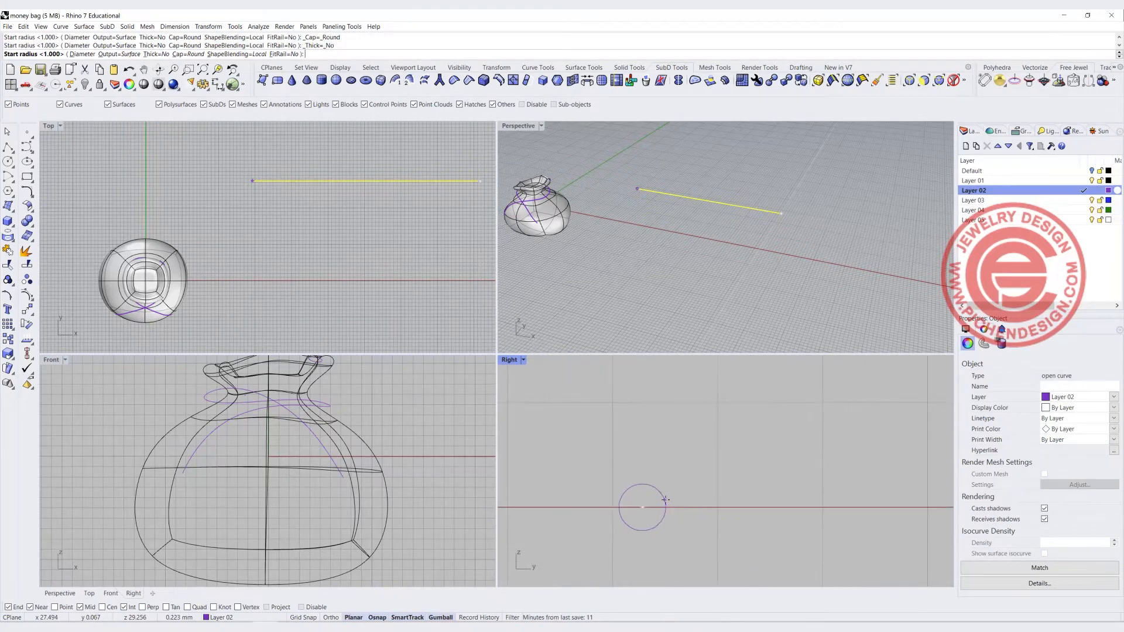
left_click(667, 499)
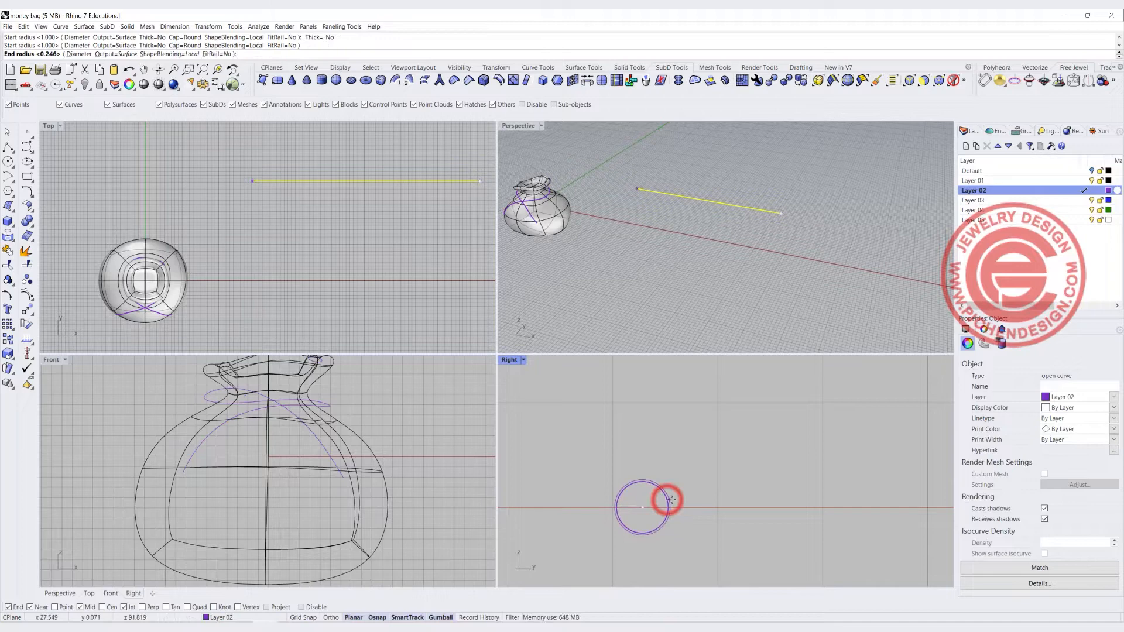
key("Return")
scroll(647, 503, "down", 5)
scroll(647, 503, "down", 3)
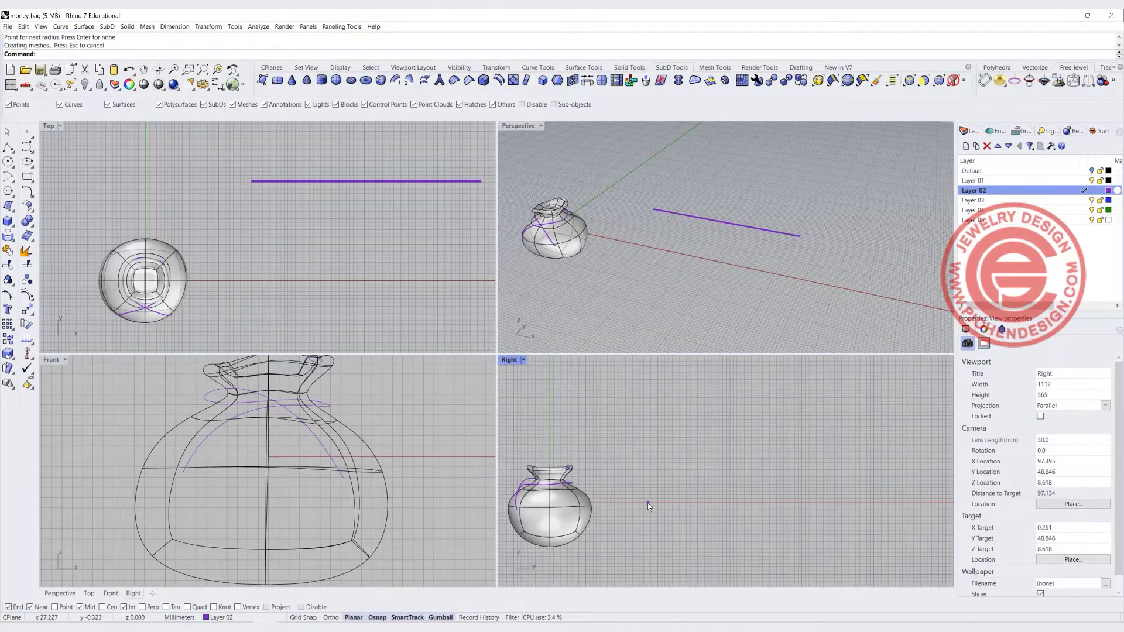
scroll(637, 508, "up", 1)
scroll(647, 502, "up", 6)
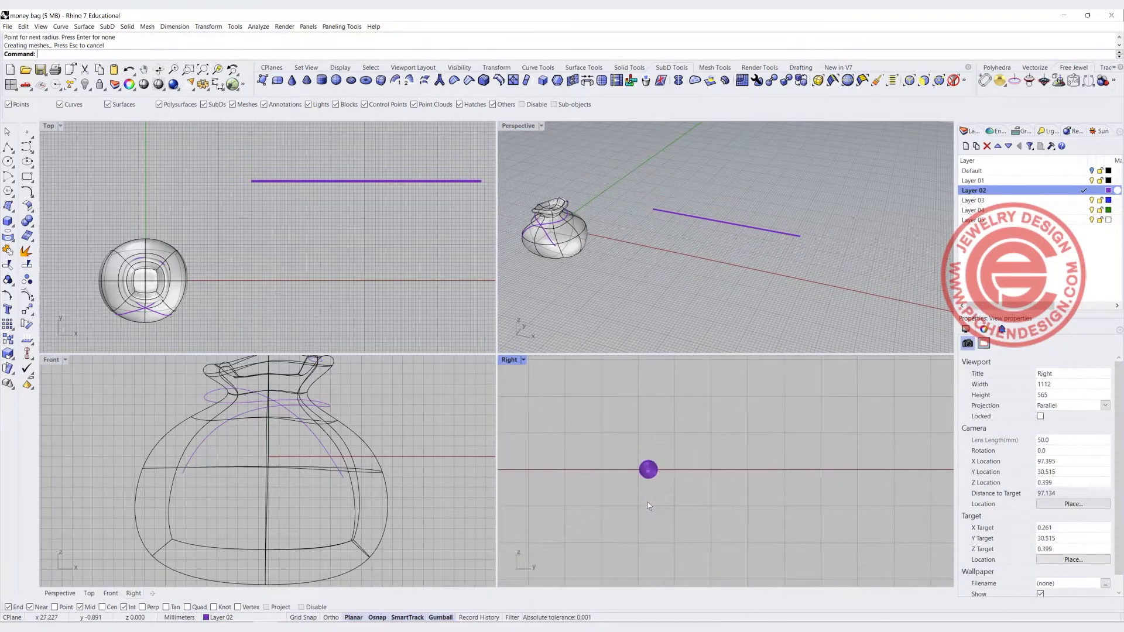
Delete the previous pipe and pipe the straight line again with a 0.25 mm radius
left_click(652, 459)
key("Delete")
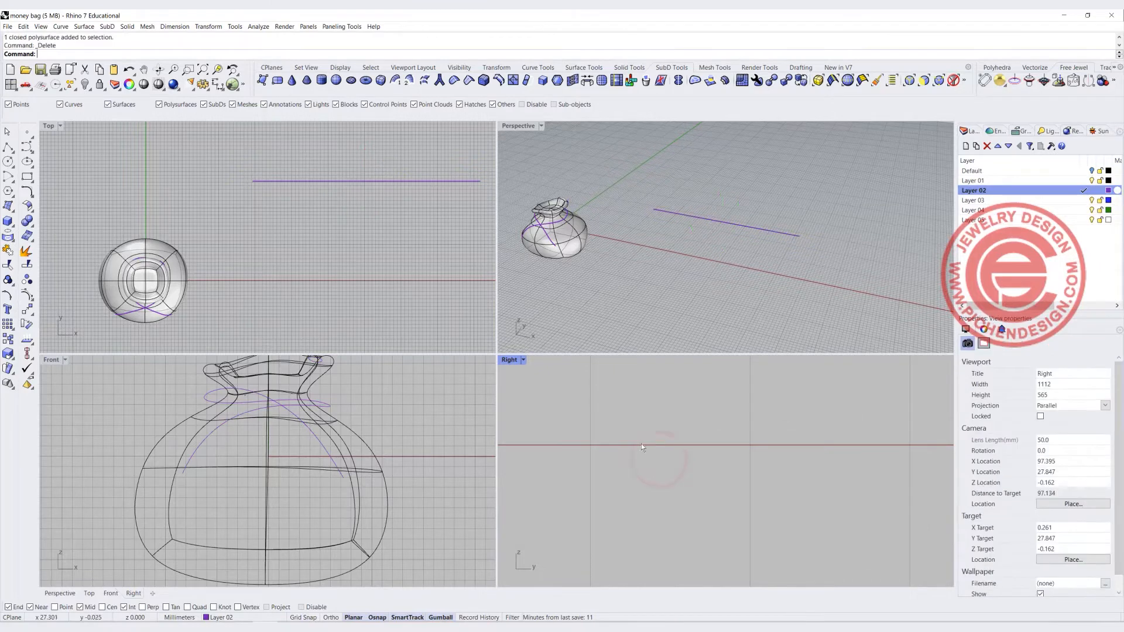
left_click(766, 230)
right_click(610, 479)
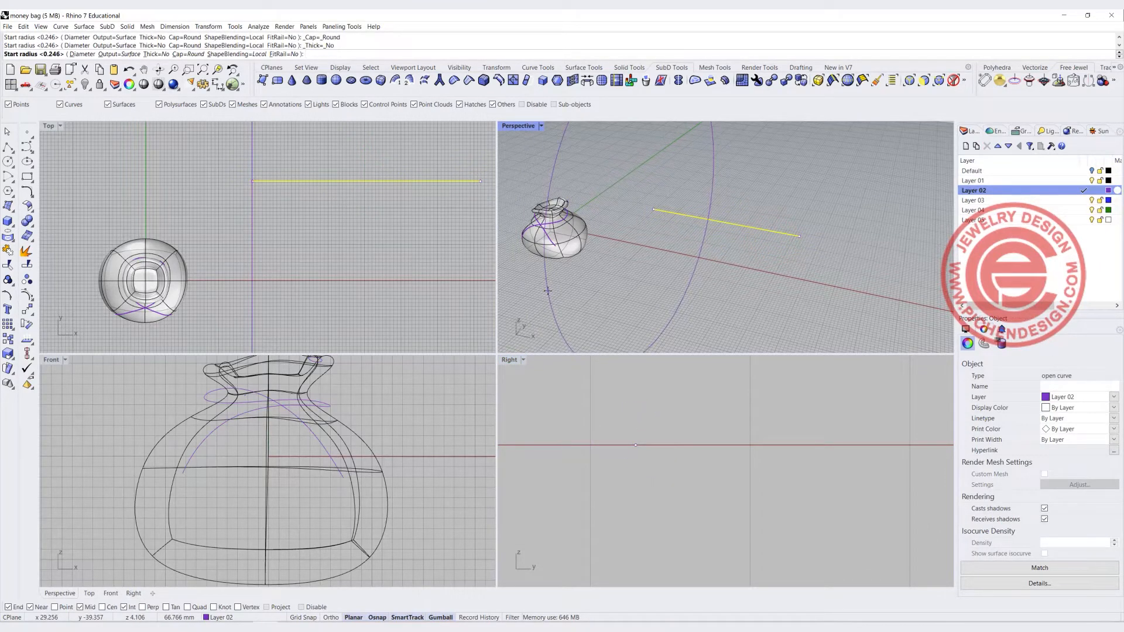
type("0.2")
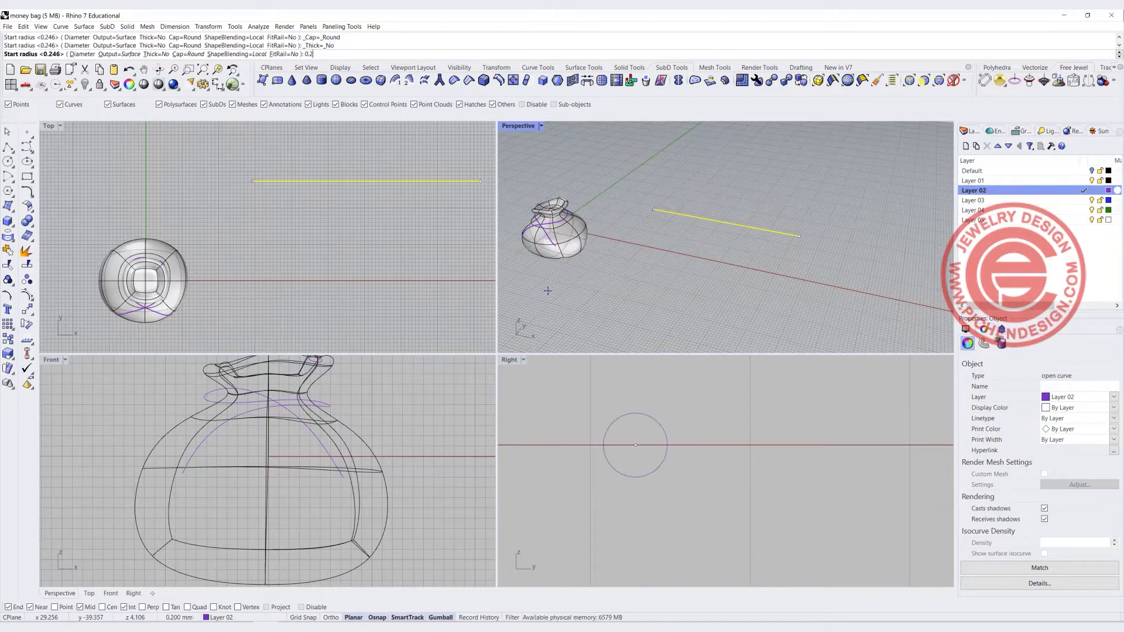
type("5")
key("Return")
key("Return")
key("Return")
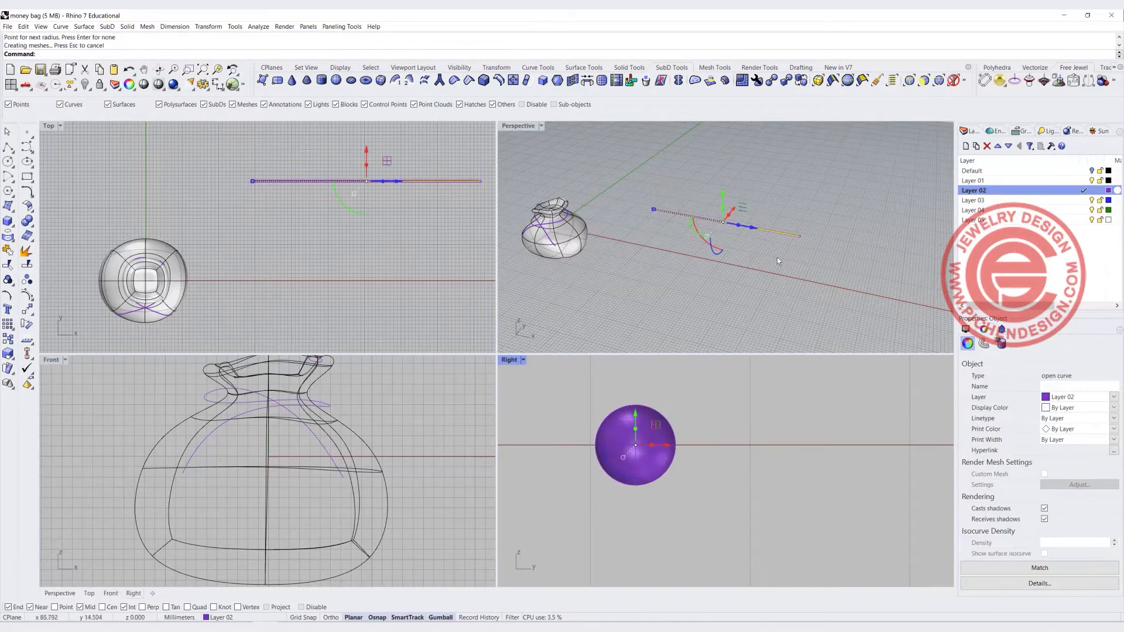
Duplicate the pipe to form a cluster of three pipes arranged in a triangle in the Right view
left_click(781, 277)
scroll(812, 264, "up", 3)
left_click_drag(649, 421, 693, 481)
key("alt")
left_click(790, 502)
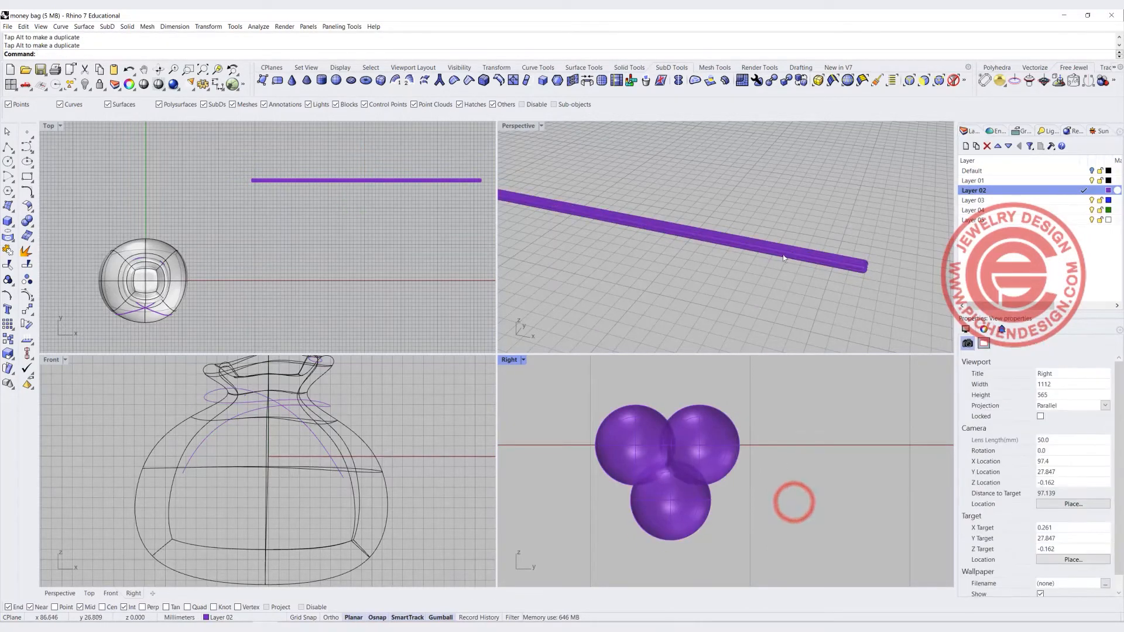
Change Layer 02's color to black
left_click(1109, 191)
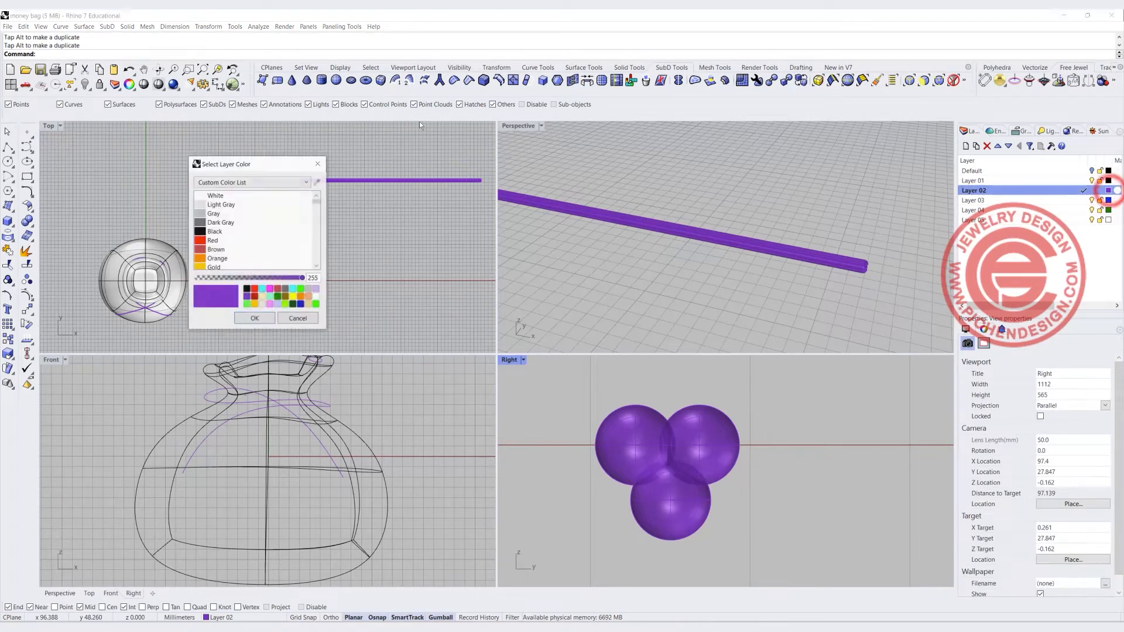
left_click(203, 240)
left_click(203, 232)
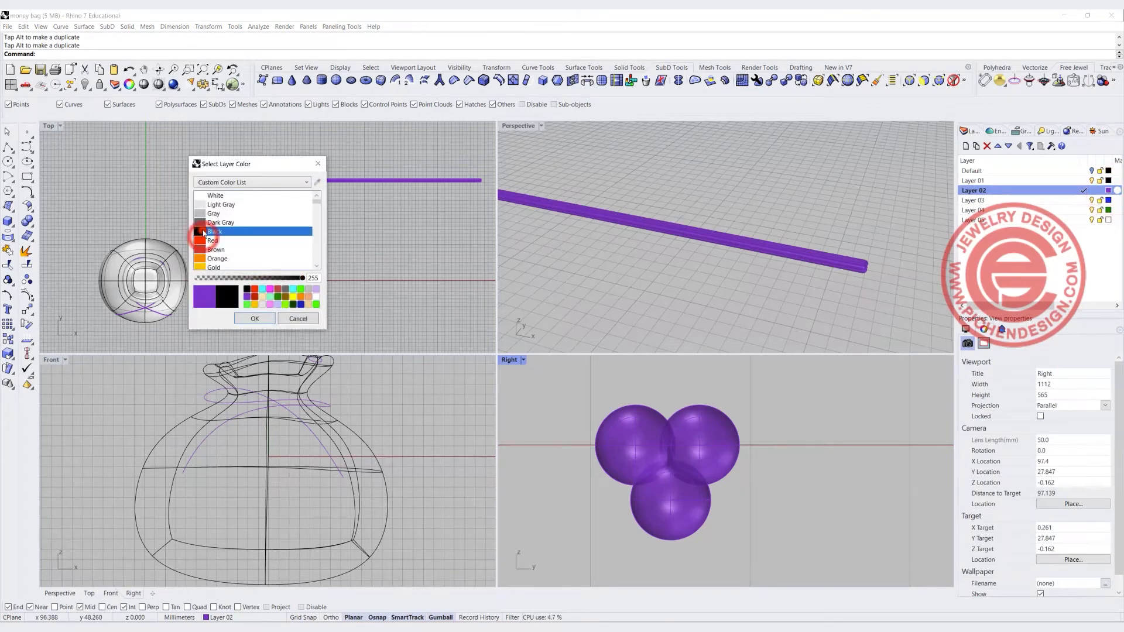
left_click(255, 319)
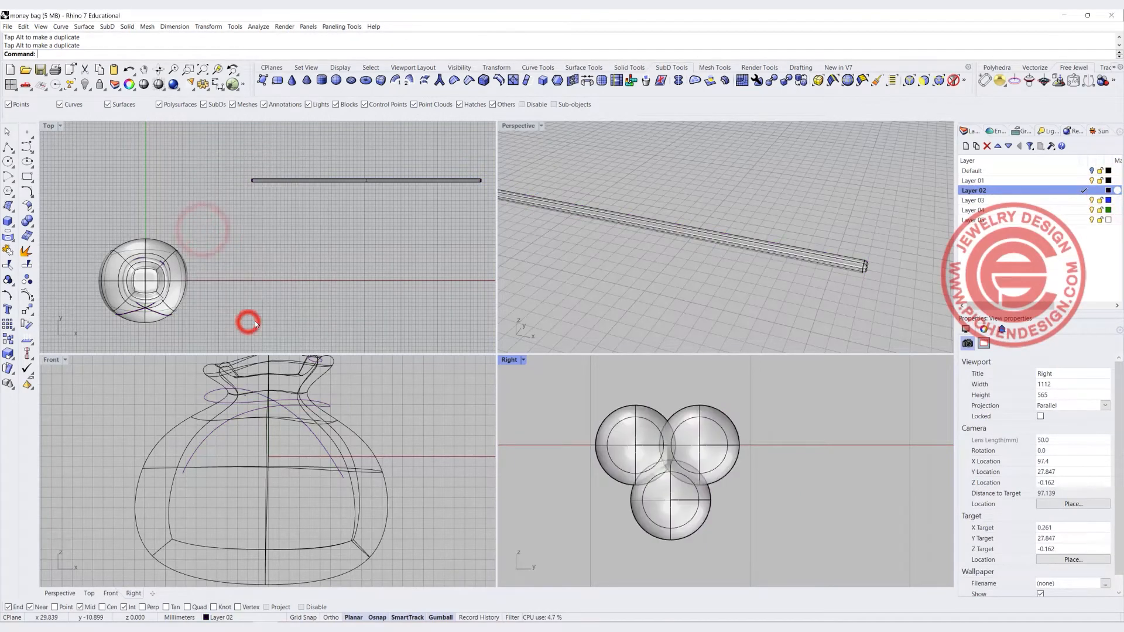
Boolean union the three pipes into a single solid
left_click(680, 278)
scroll(680, 397, "down", 6)
left_click(697, 415)
left_click(655, 410, "shift")
left_click(665, 461, "shift")
left_click(26, 221)
left_click(702, 282)
left_click(684, 236)
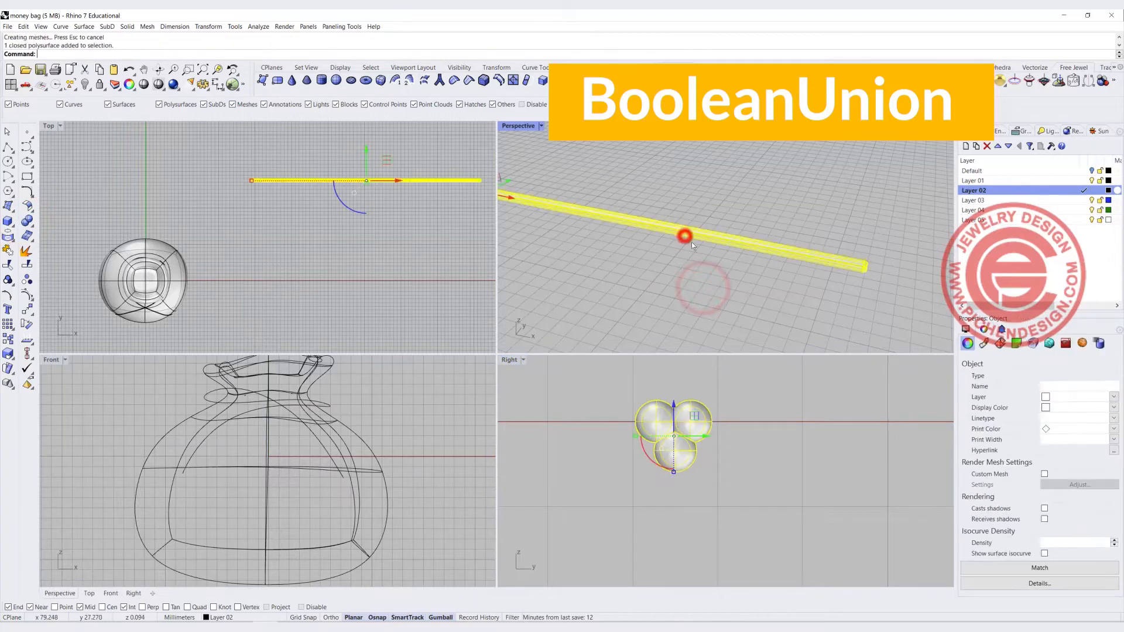
Align the unioned pipe bundle concentrically around the straight line using Align centers
left_click_drag(692, 421, 790, 437)
left_click(770, 296)
right_click_drag(827, 268, 738, 252)
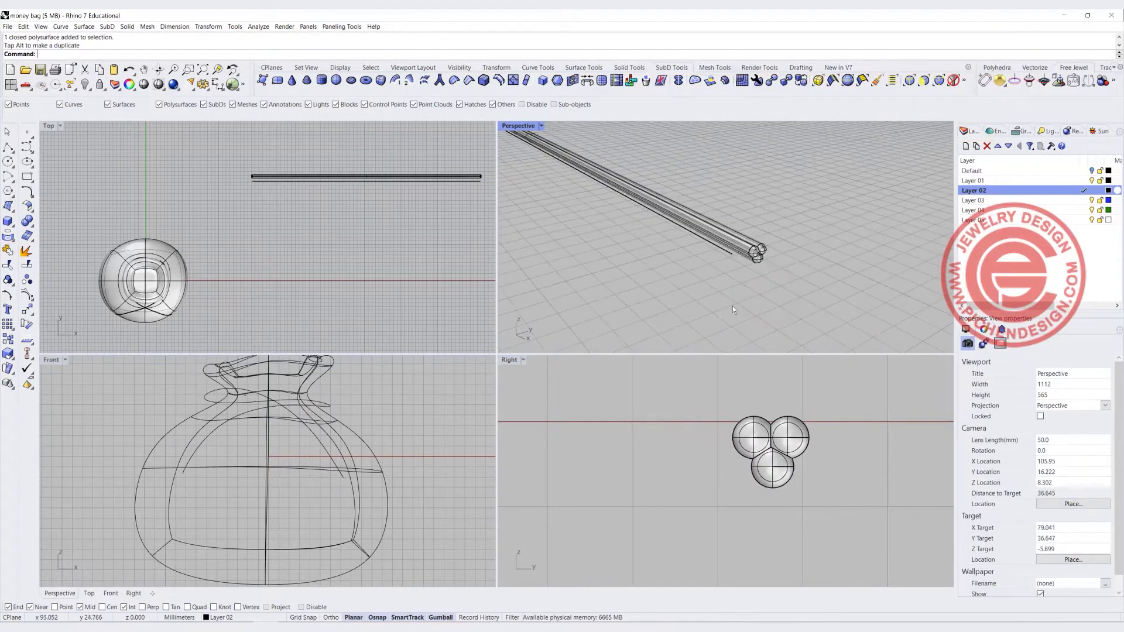
left_click_drag(591, 377, 834, 497)
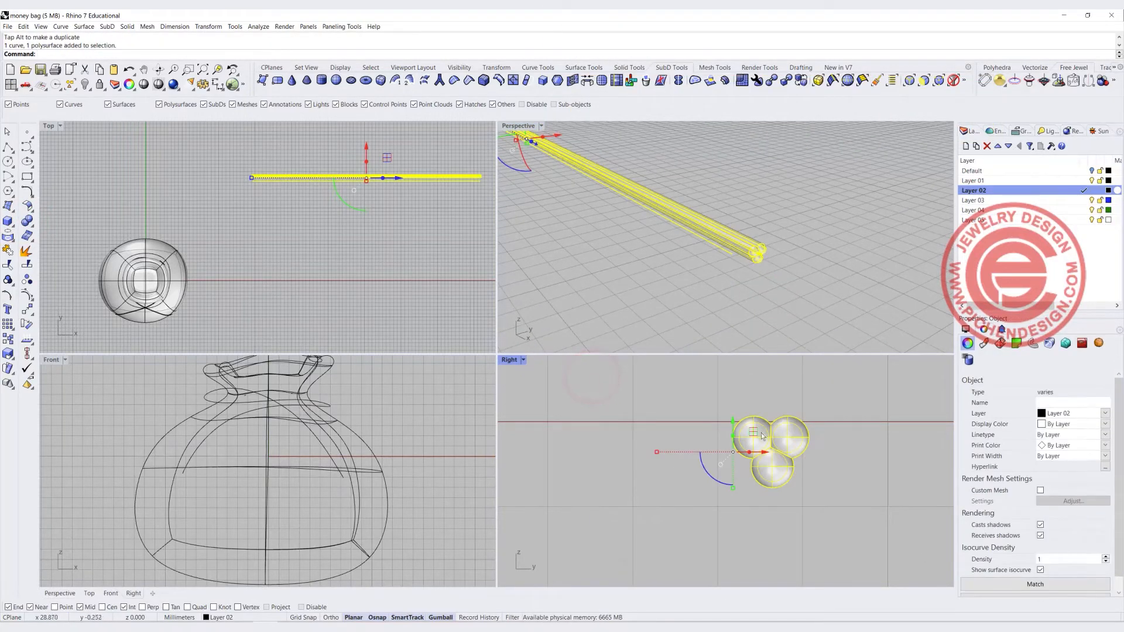
left_click(27, 355)
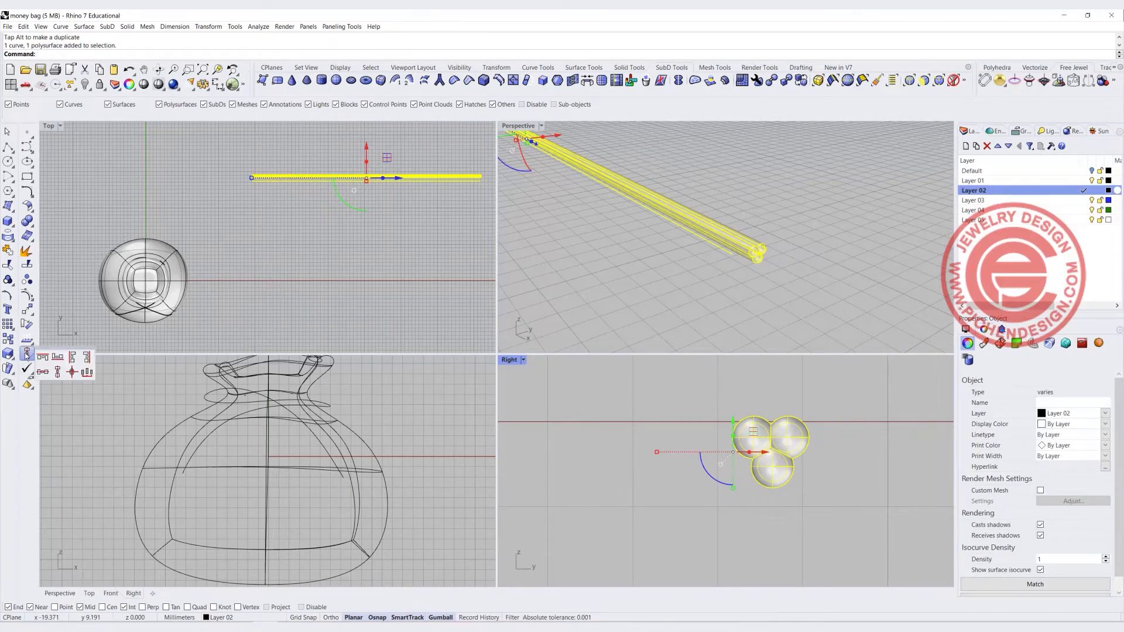
left_click(70, 371)
left_click(681, 470)
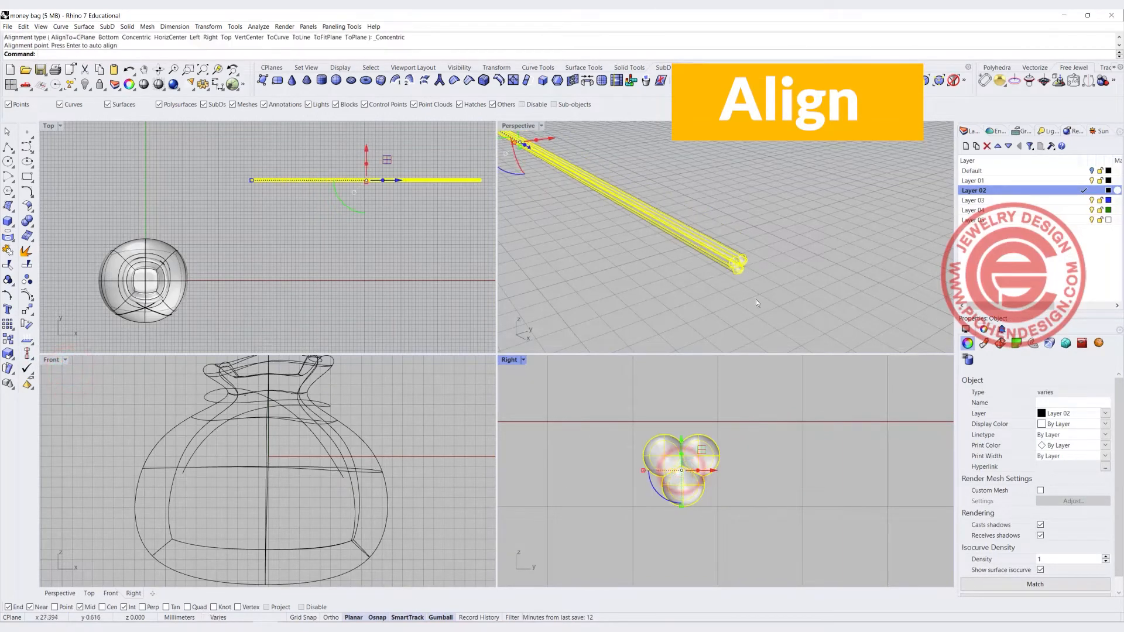
scroll(754, 258, "up", 5)
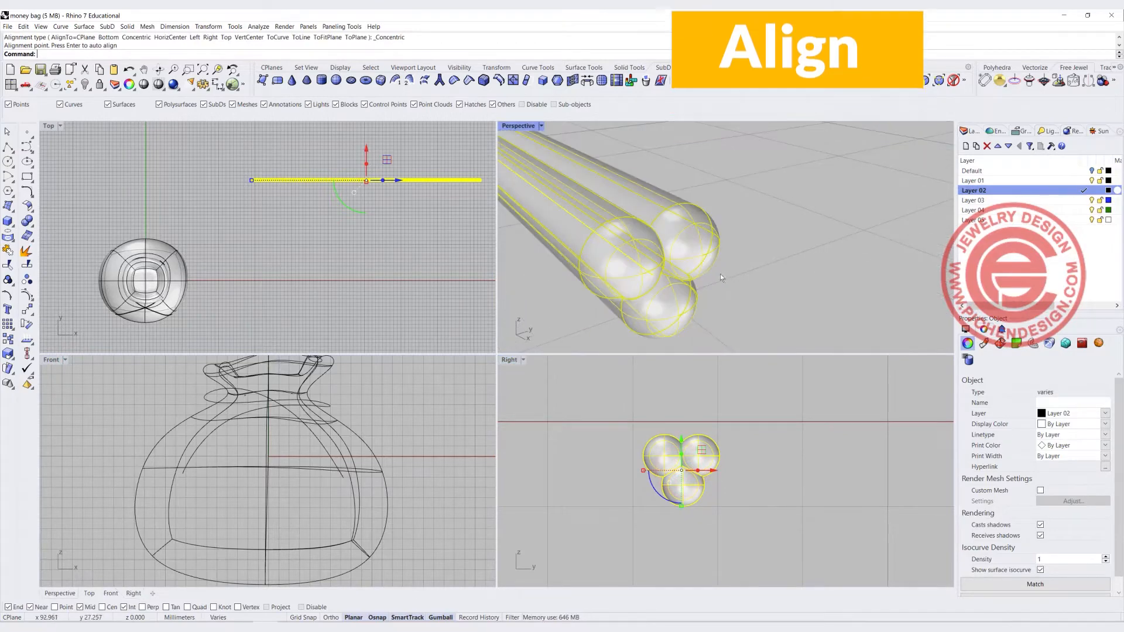
left_click(642, 269)
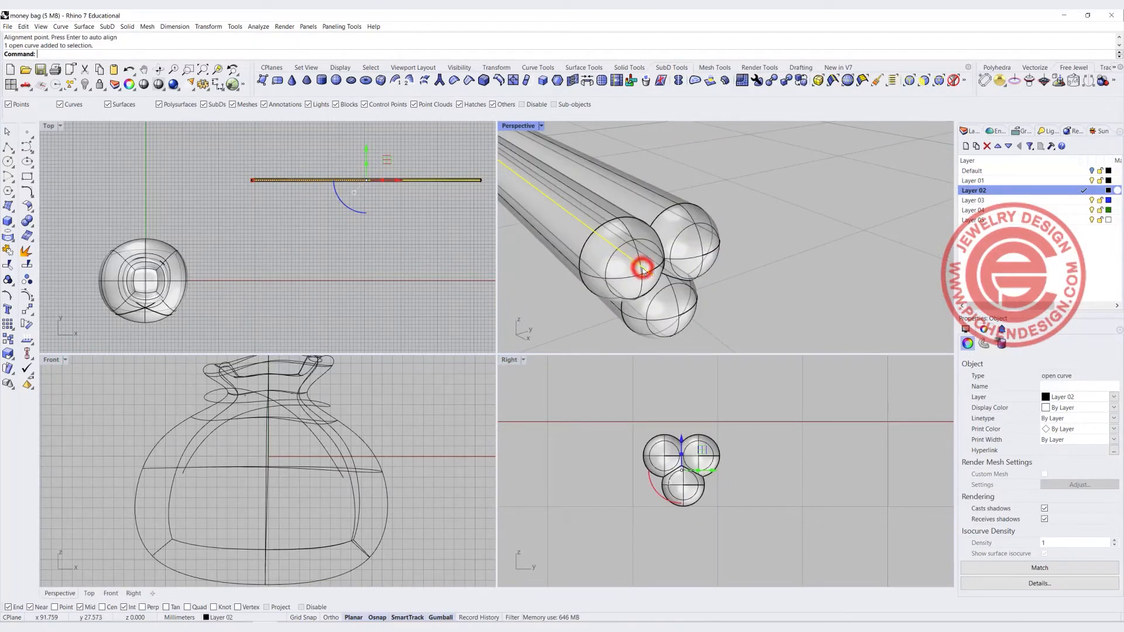
Set the straight line's display color to red
left_click(1113, 409)
left_click(1061, 456)
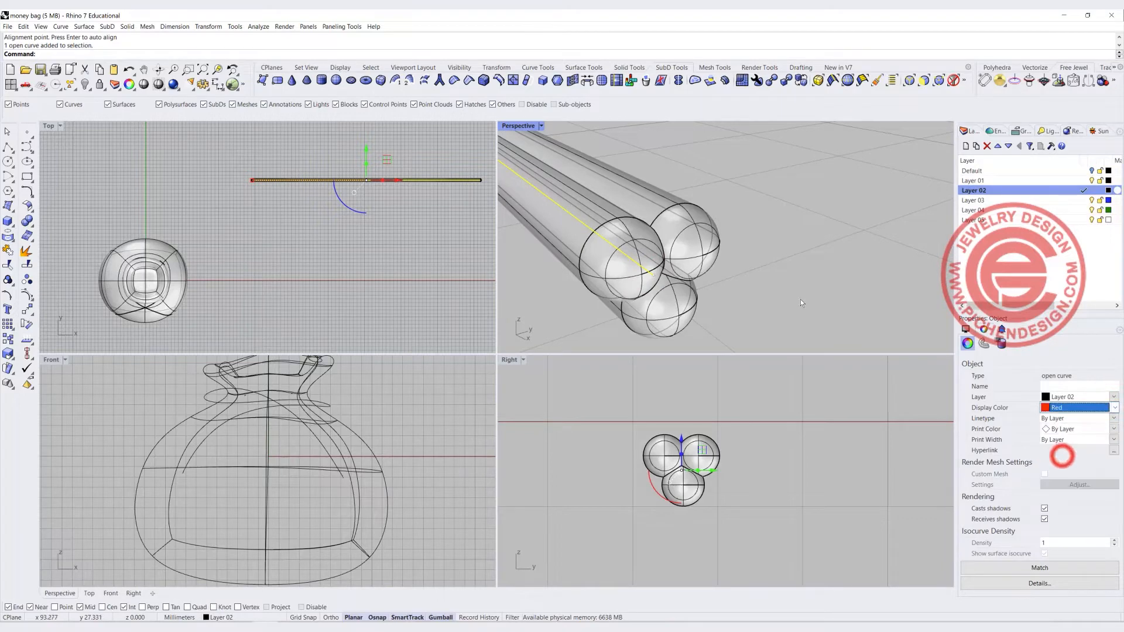
left_click(800, 299)
Twist the pipe bundle along the line's full length with the Infinite option enabled
scroll(696, 199, "down", 5)
scroll(552, 195, "down", 4)
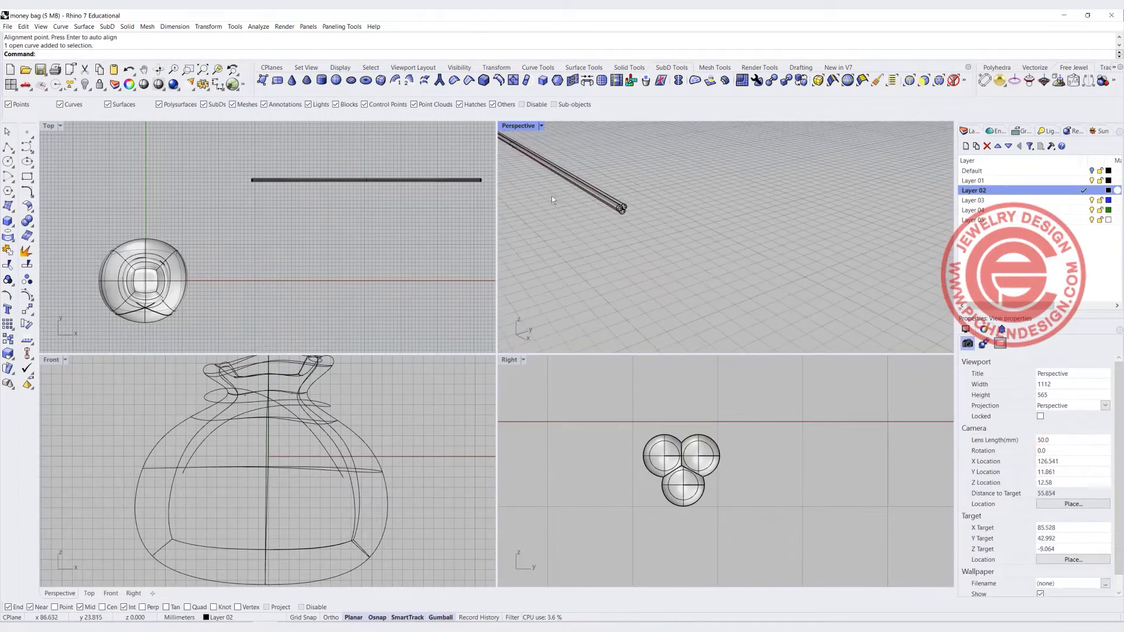
right_click_drag(563, 219, 694, 241, "shift")
double_click(511, 128)
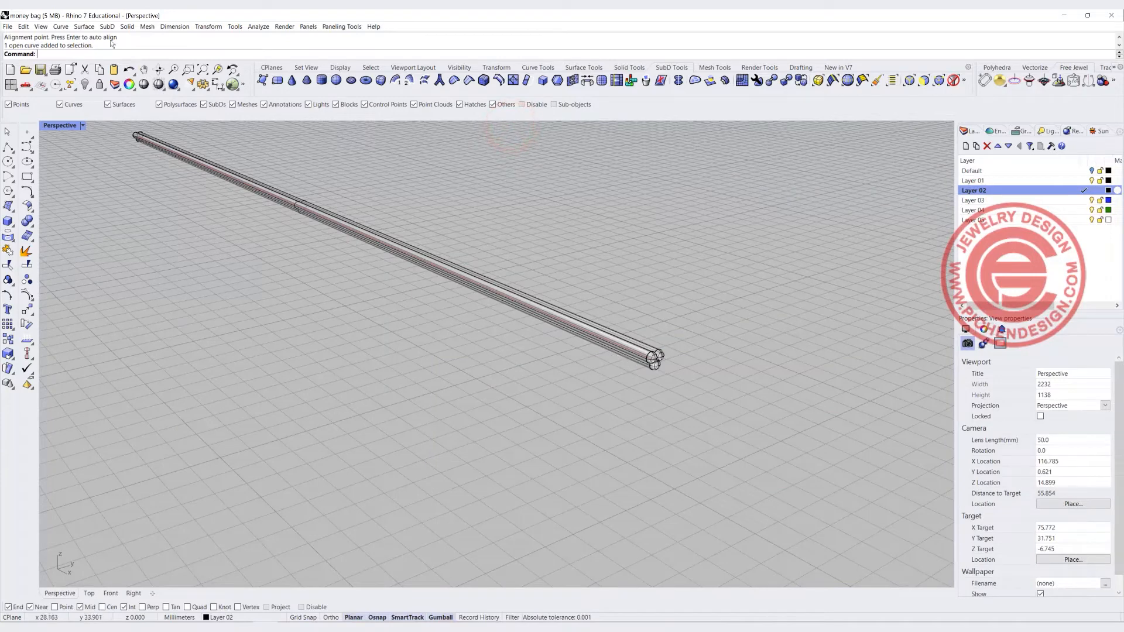
left_click(209, 26)
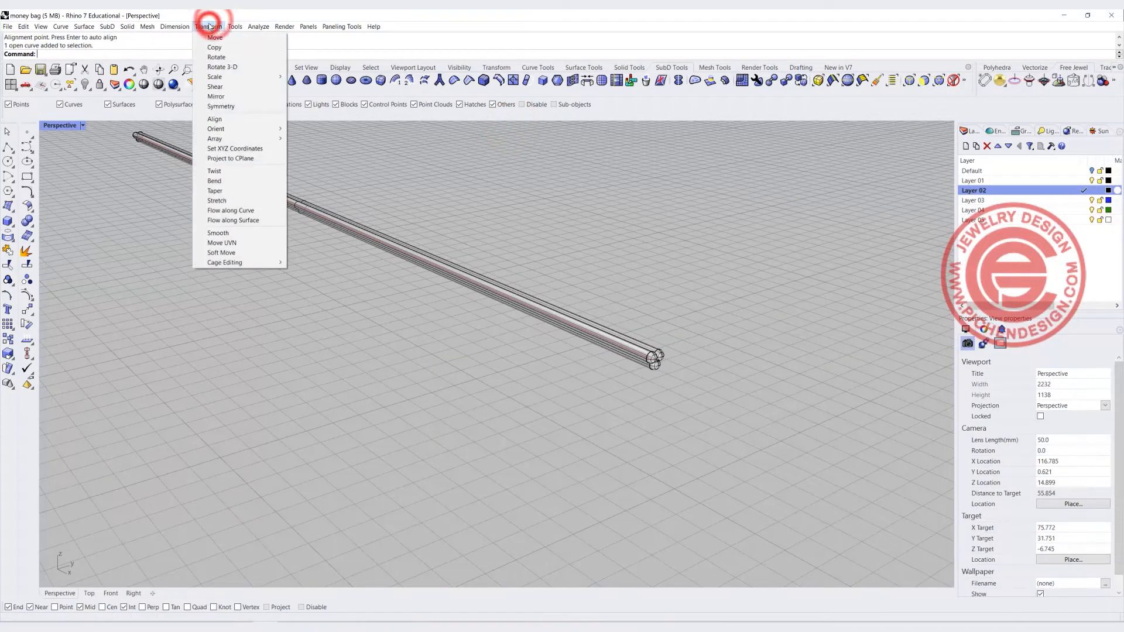
left_click(242, 175)
left_click(654, 353)
key("Return")
left_click(653, 359)
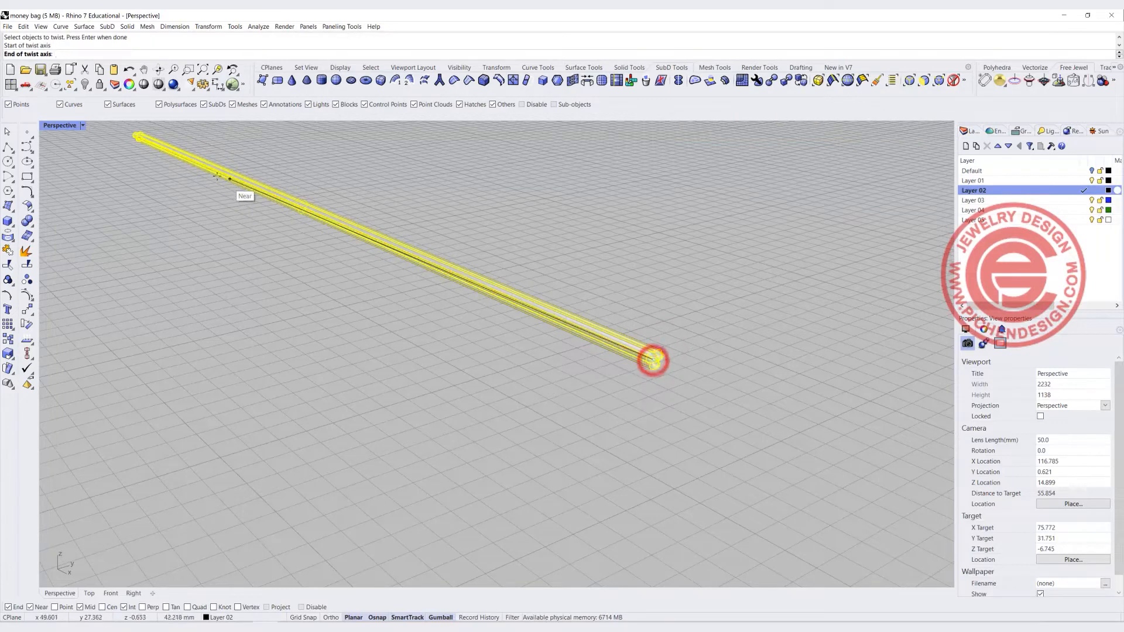
scroll(134, 137, "up", 5)
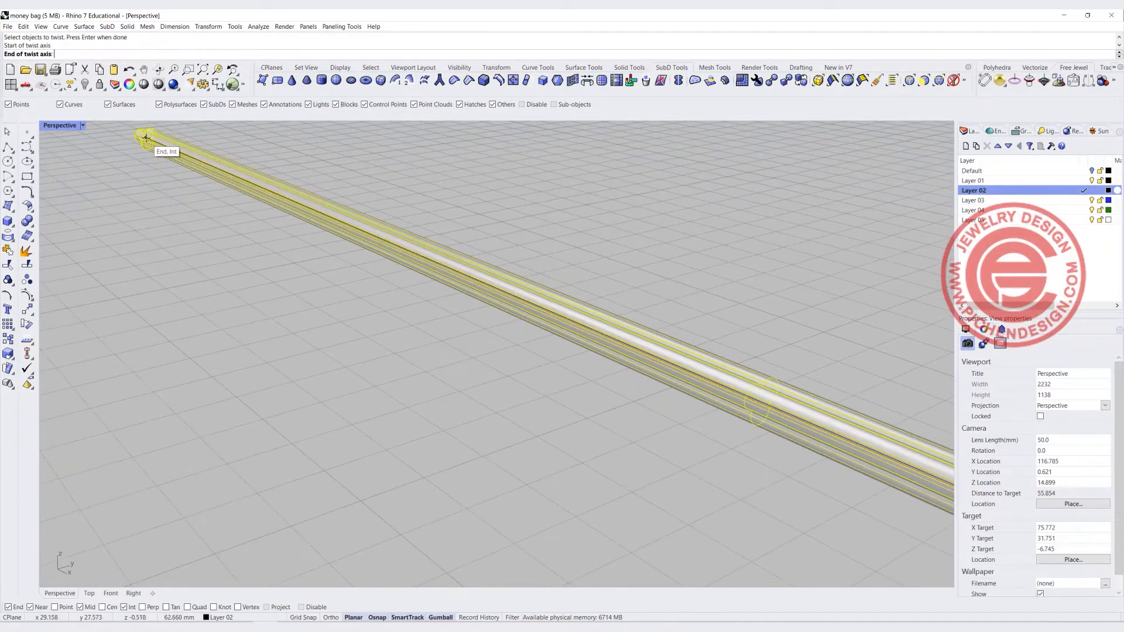
left_click(146, 140)
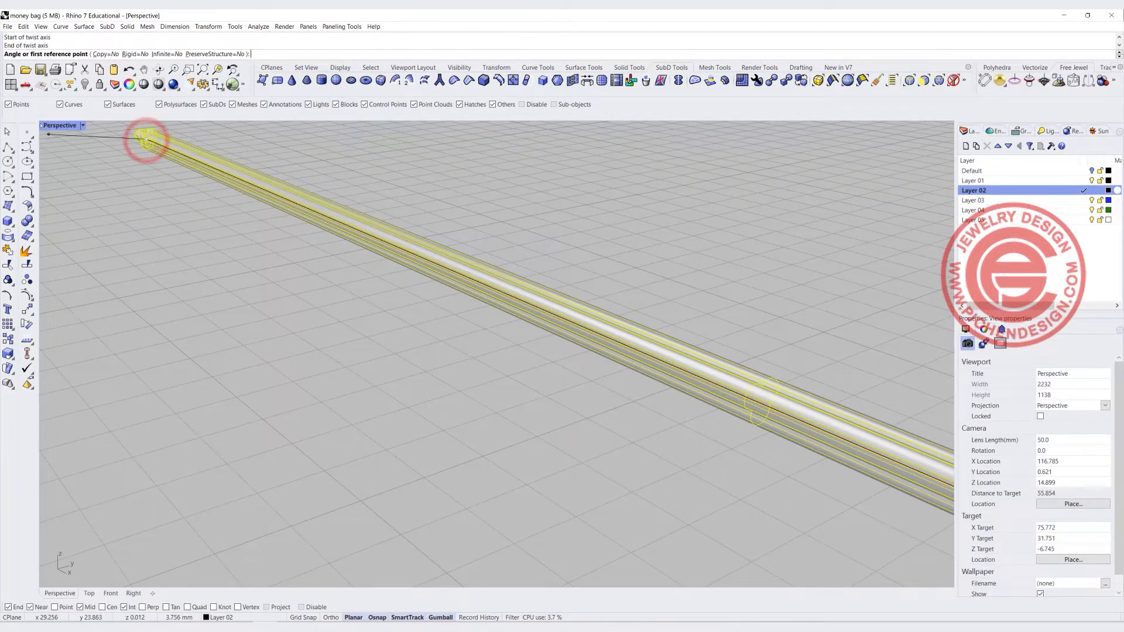
double_click(49, 125)
left_click(167, 54)
left_click(753, 470)
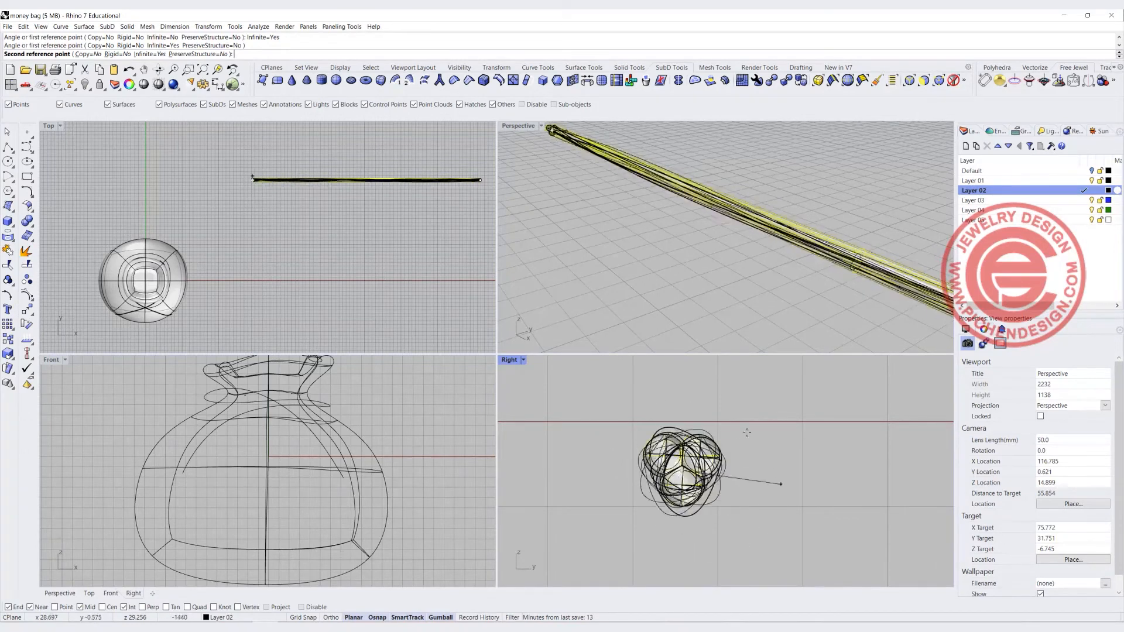
left_click(761, 466)
Undo the twist
right_click_drag(698, 215, 765, 249)
scroll(778, 216, "up", 8)
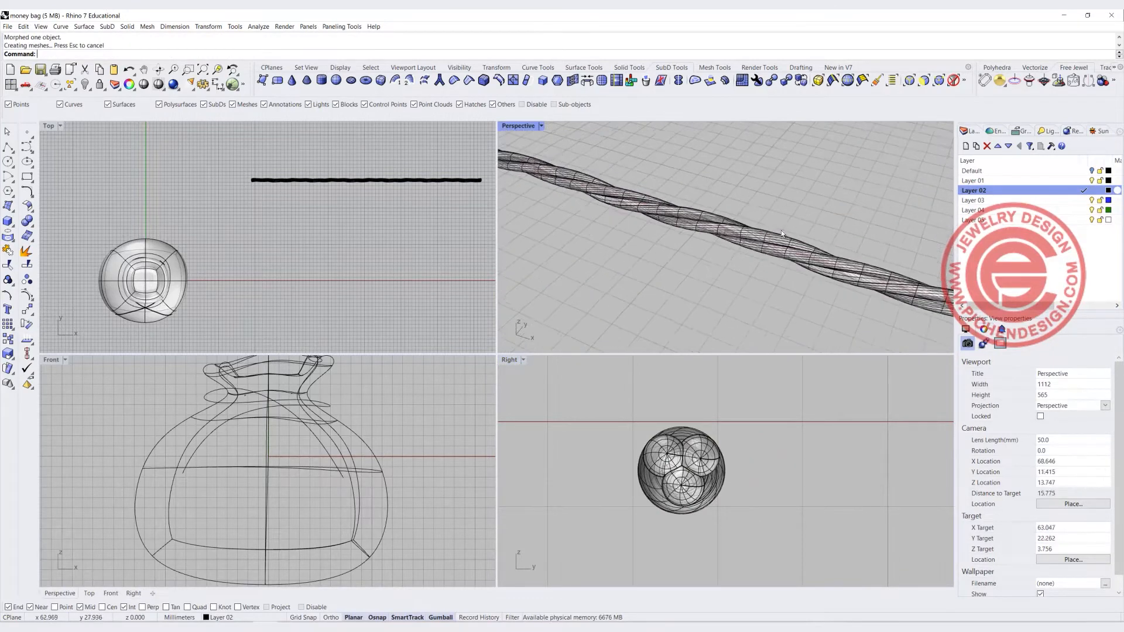
scroll(773, 233, "down", 5)
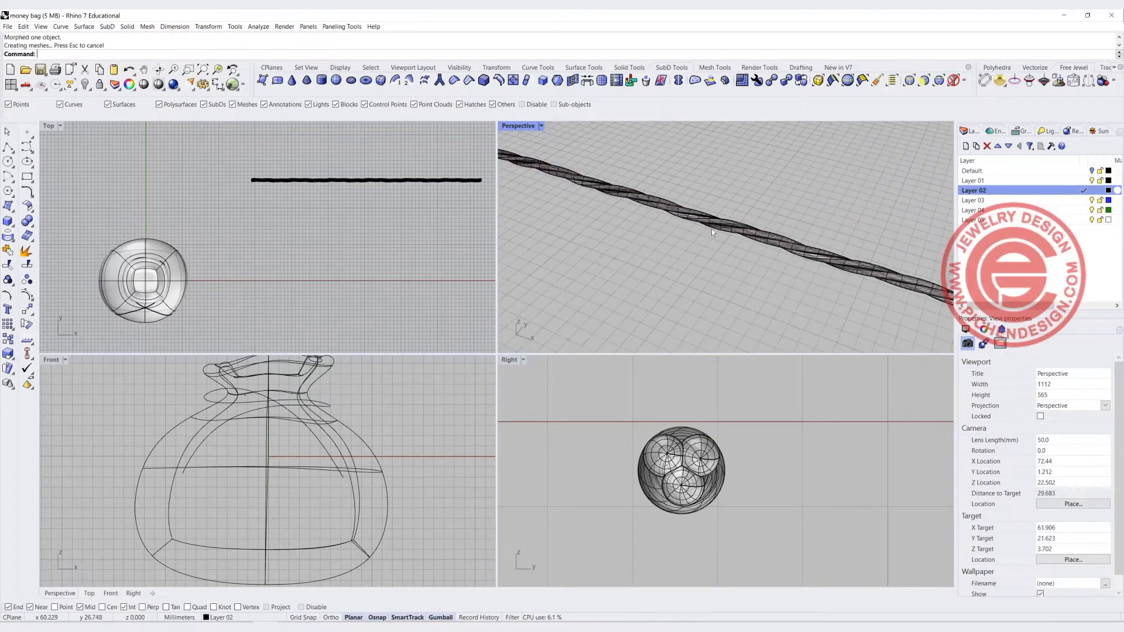
left_click(748, 231)
left_click(686, 269)
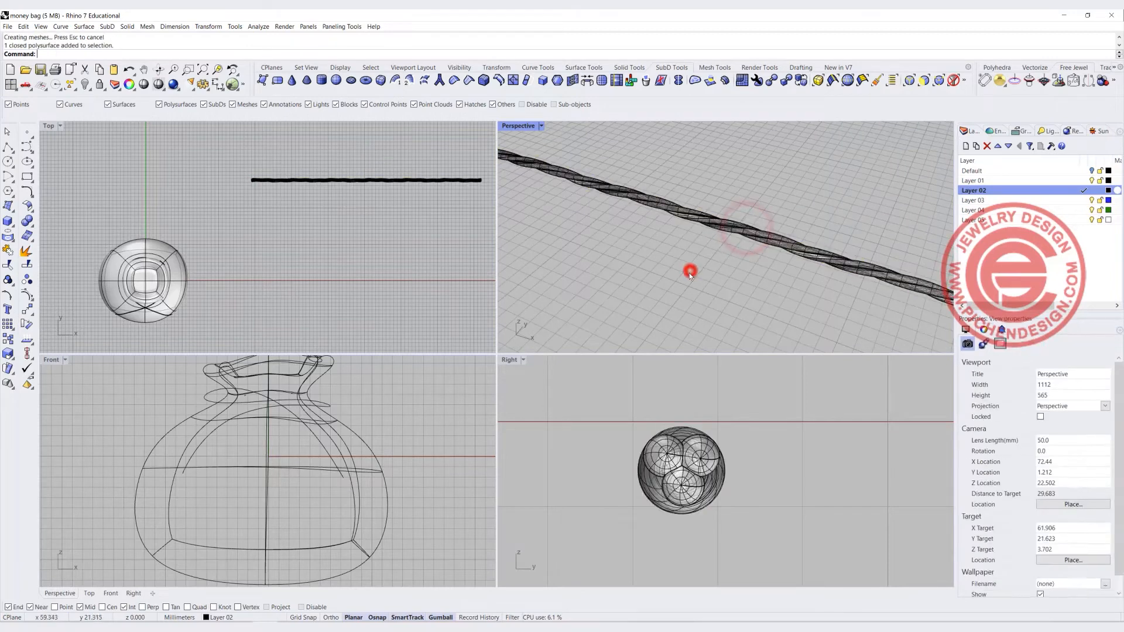
key("ctrl+z")
Twist the pipe bundle again about the line with Infinite enabled, using a smaller rotation angle
left_click(776, 488)
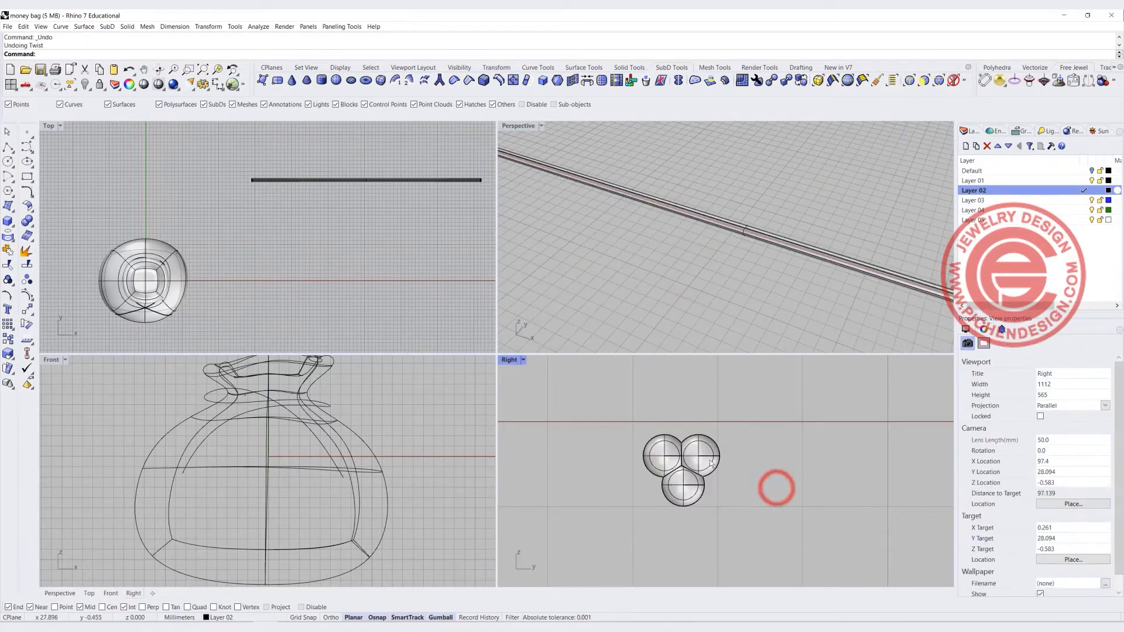
left_click(701, 449)
right_click(751, 497)
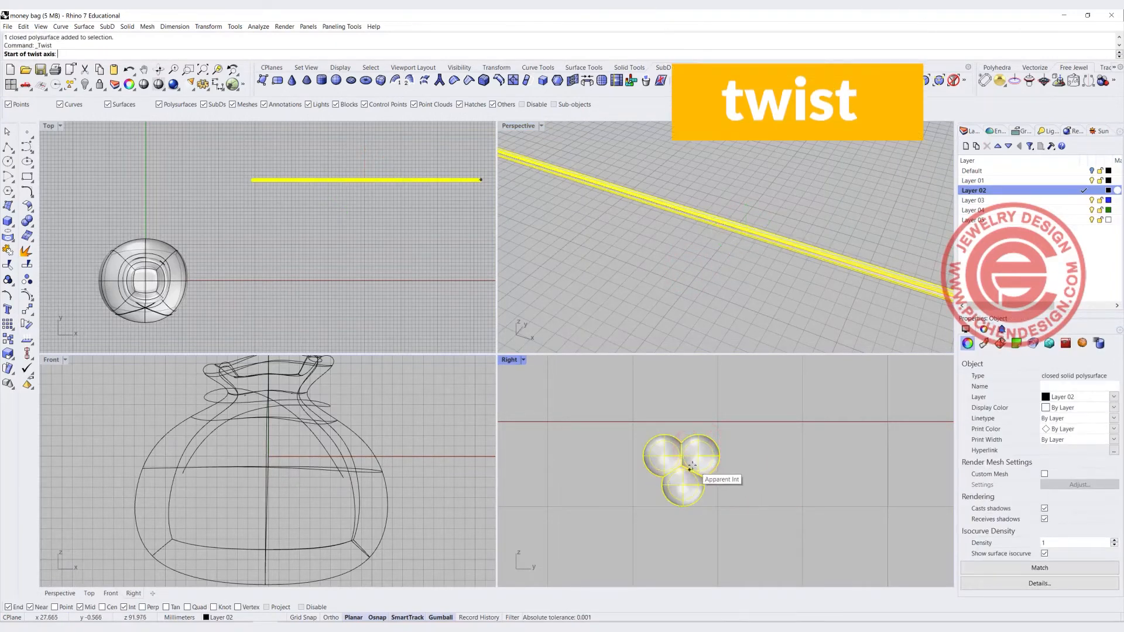
scroll(766, 240, "down", 4)
scroll(755, 261, "up", 8)
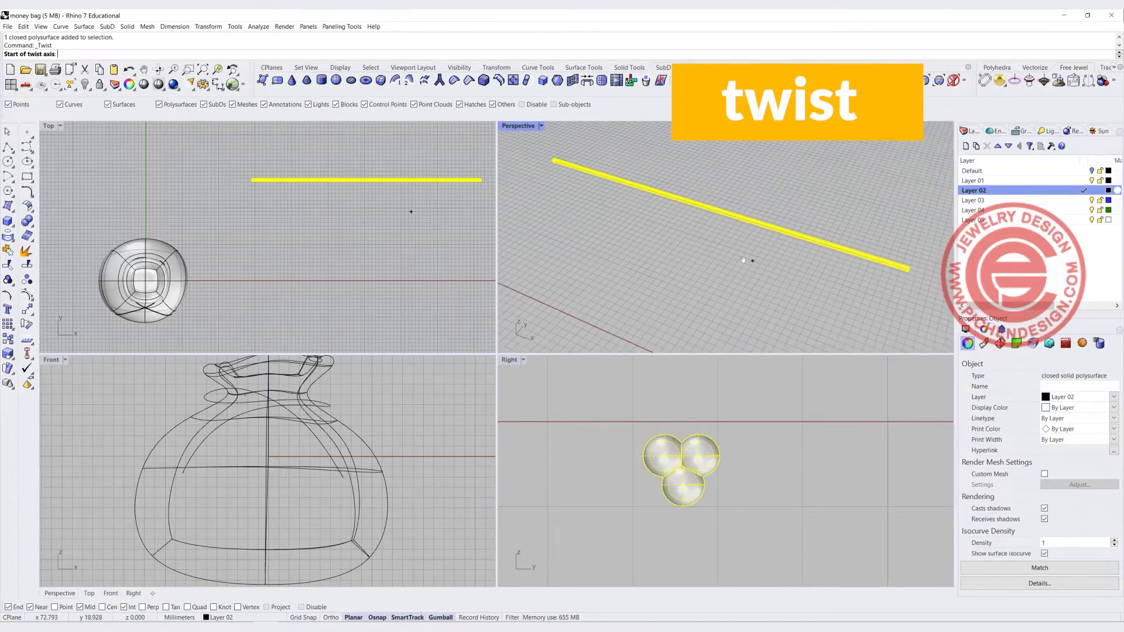
left_click(778, 238)
scroll(777, 238, "down", 5)
scroll(644, 222, "up", 5)
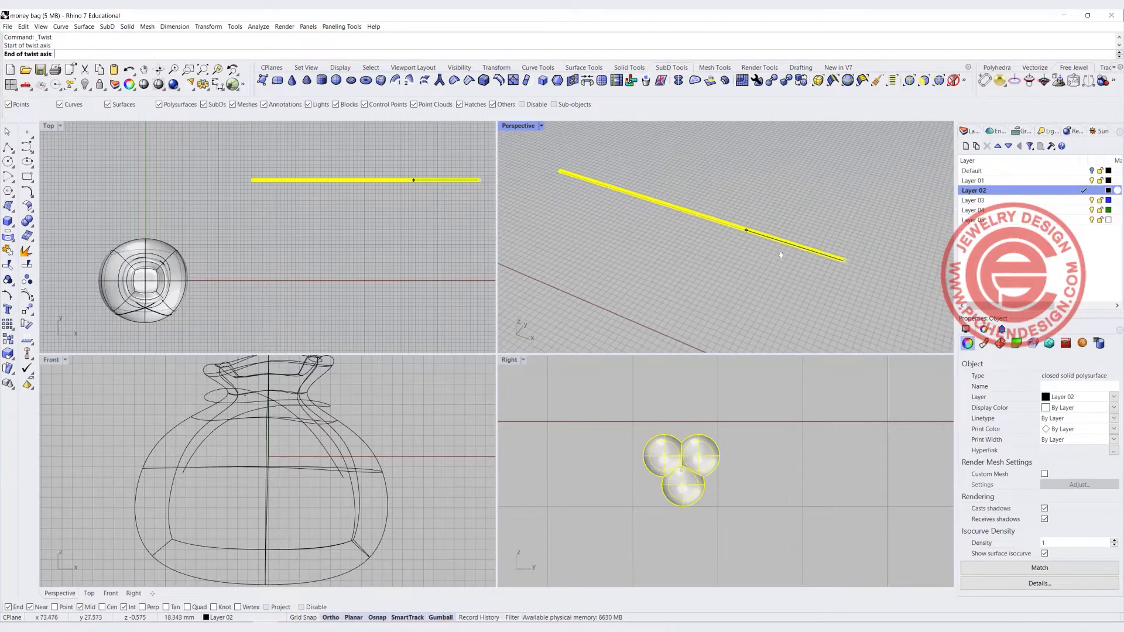
scroll(670, 201, "up", 3)
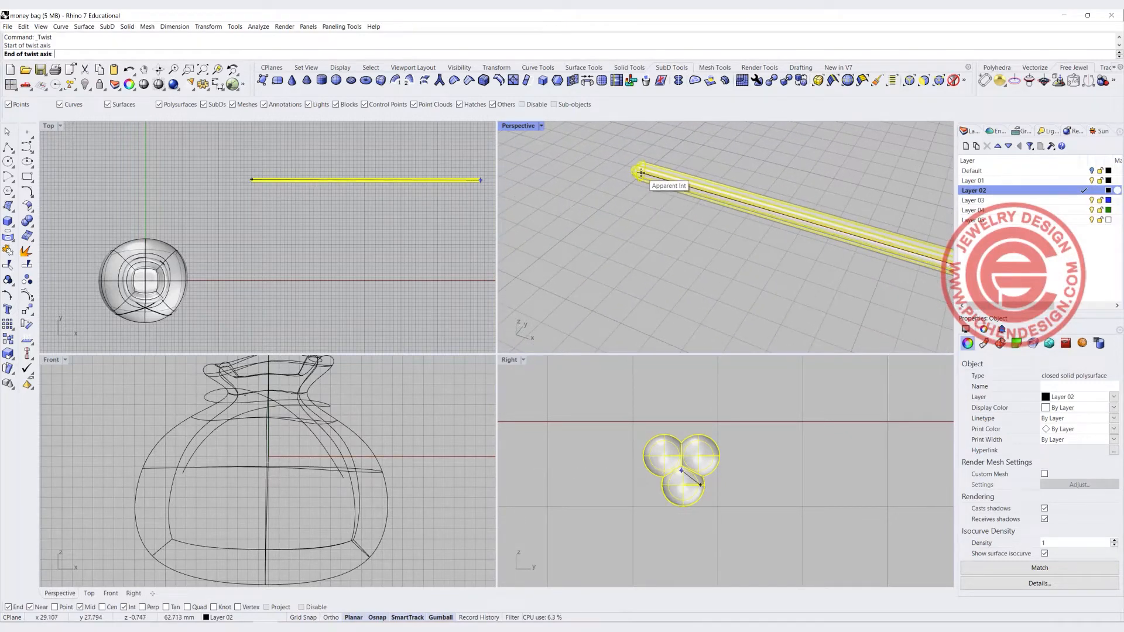
scroll(641, 172, "up", 3)
left_click(639, 172)
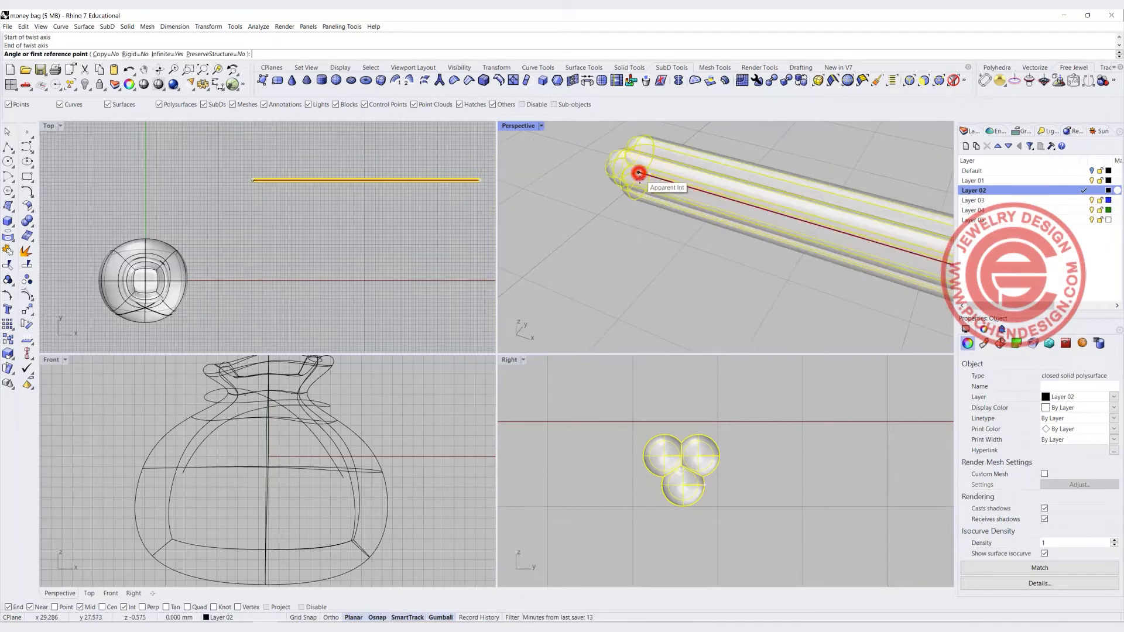
left_click(750, 464)
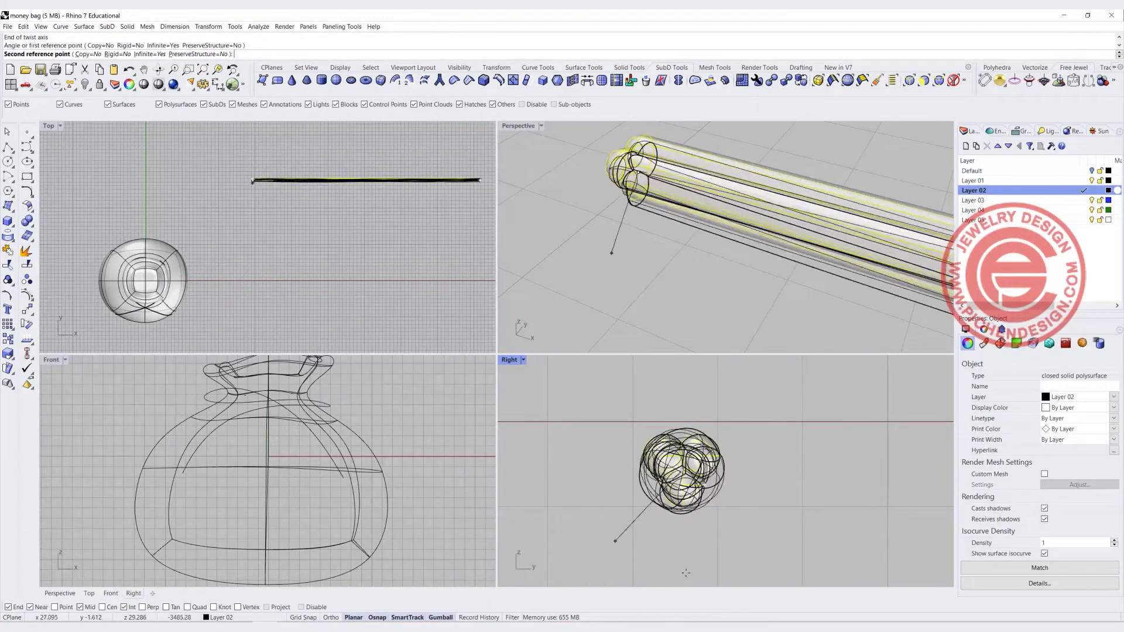
left_click(769, 465)
left_click(648, 227)
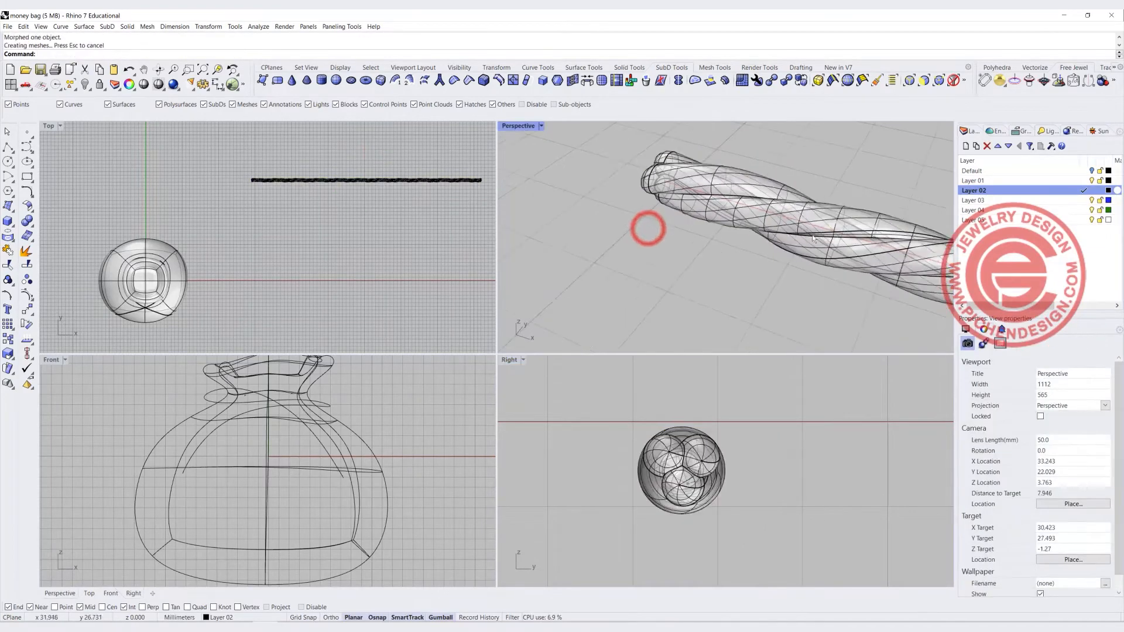
scroll(840, 251, "down", 3)
scroll(841, 251, "up", 5)
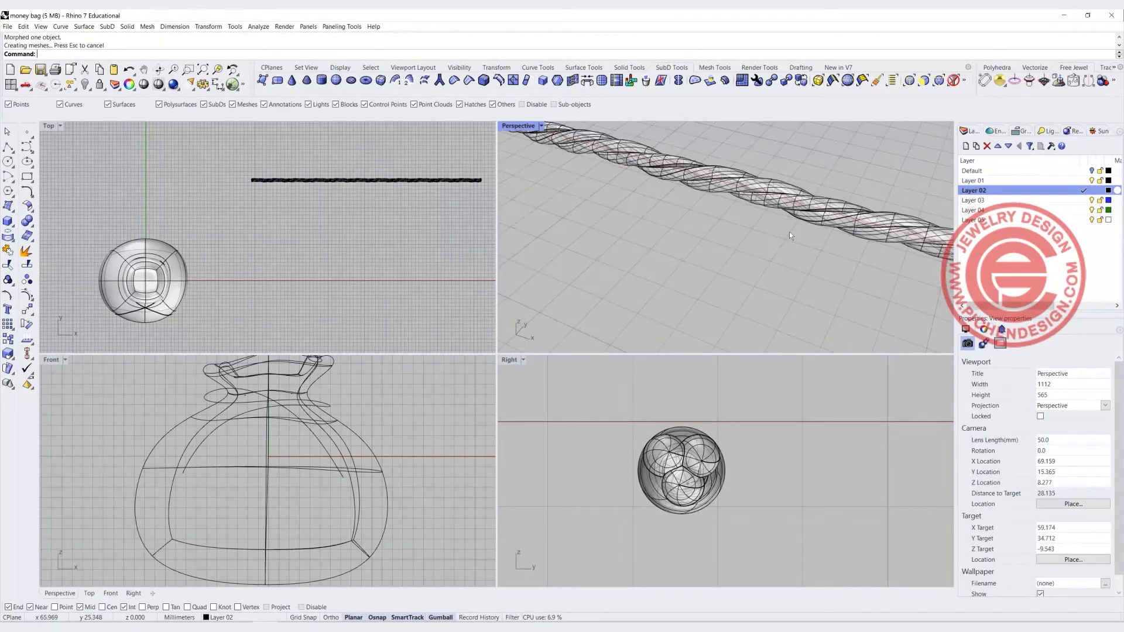
Inspect the twisted rope and the bag in the maximized Perspective view
scroll(789, 232, "down", 10)
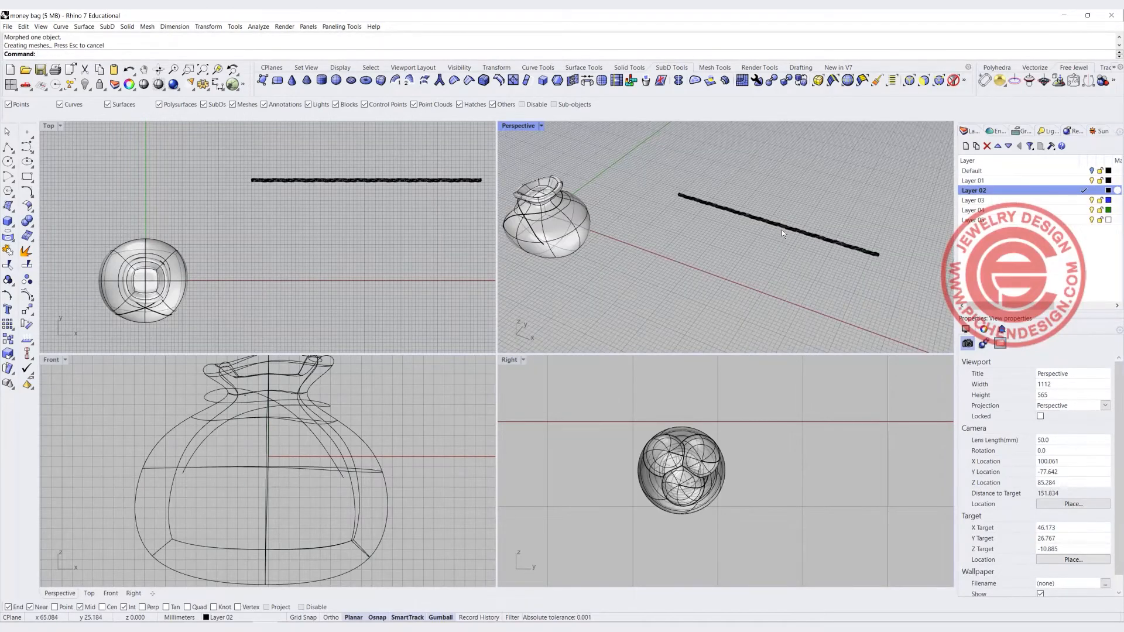
scroll(743, 221, "up", 4)
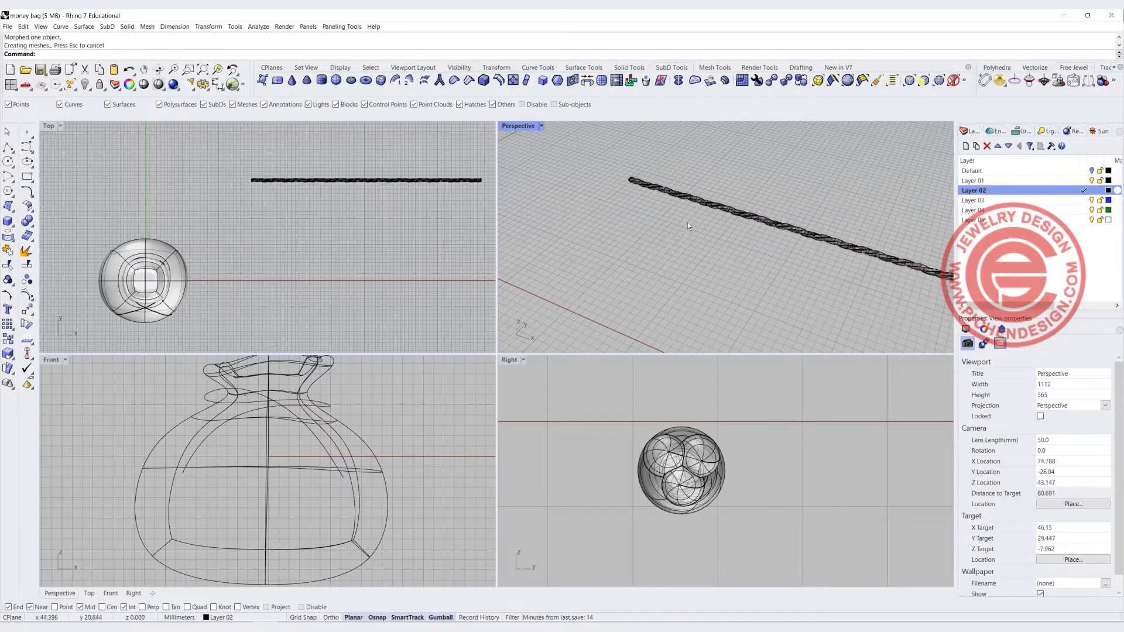
left_click(689, 196)
double_click(512, 125)
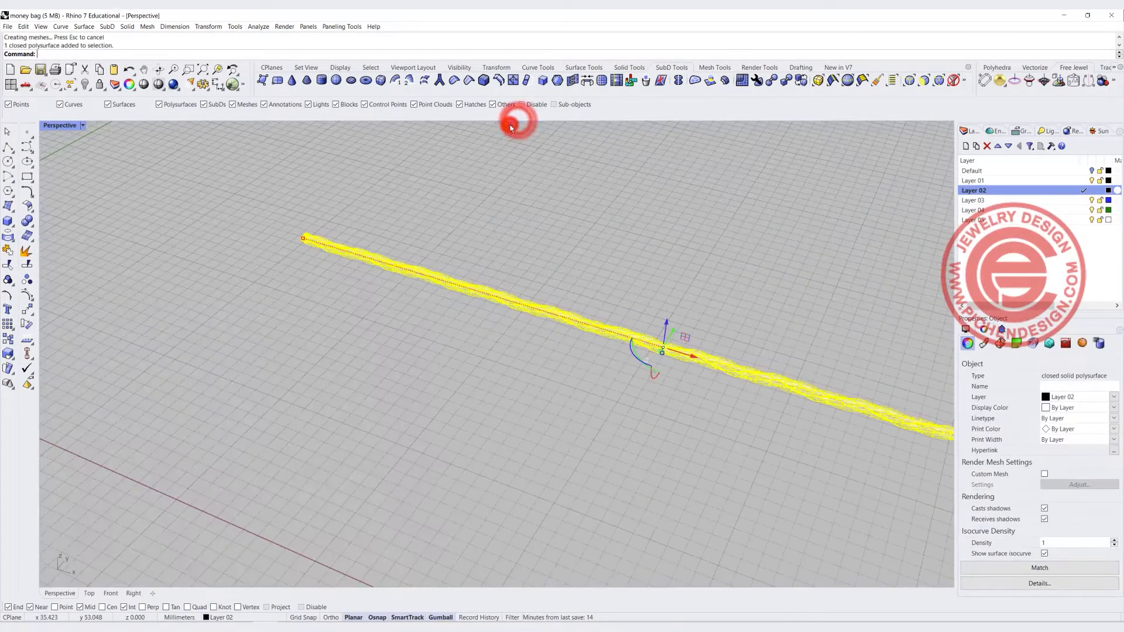
scroll(263, 323, "down", 8)
scroll(290, 280, "up", 8)
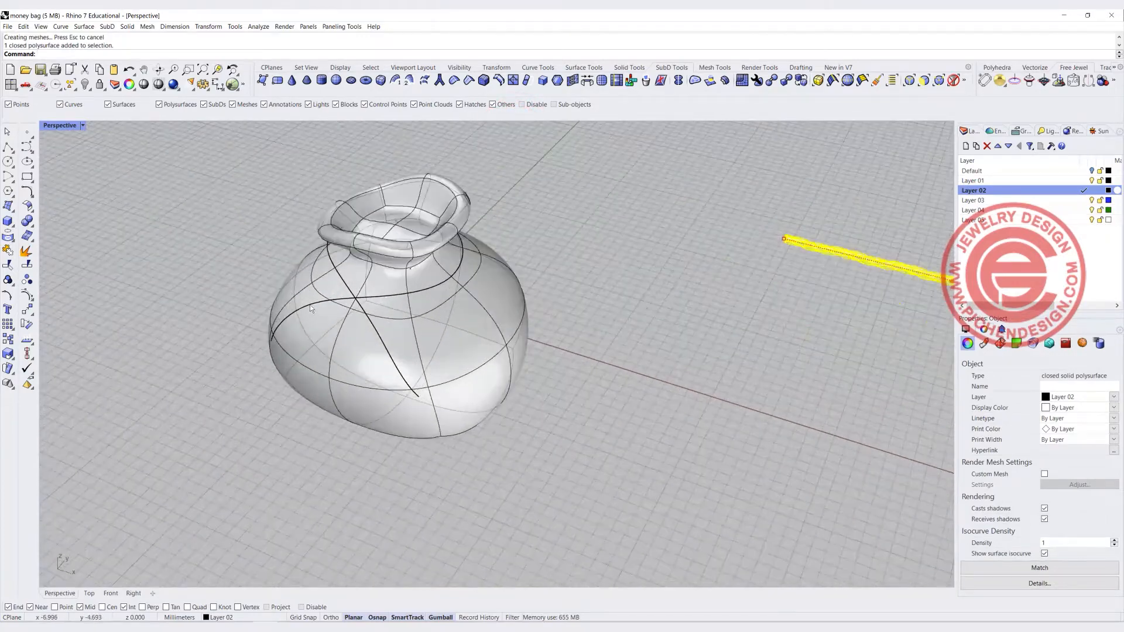
left_click(311, 302)
left_click(772, 388)
scroll(611, 298, "down", 4)
right_click_drag(615, 297, 490, 292, "shift")
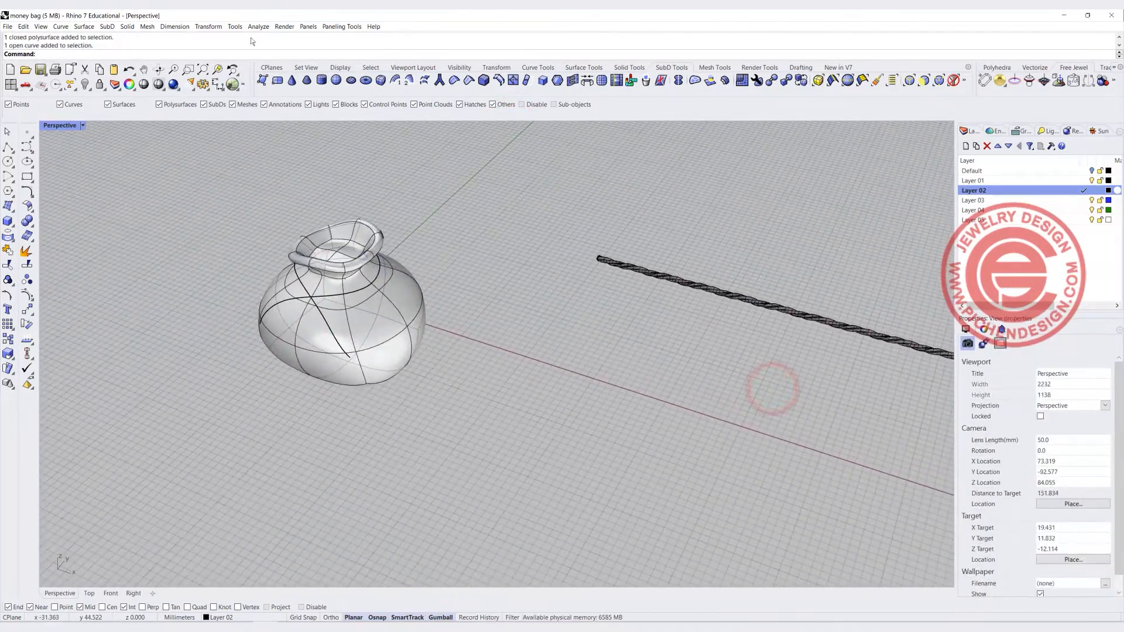
Flow the twisted rope along the cord curve around the bag's neck, using the straight line as base curve
left_click(222, 27)
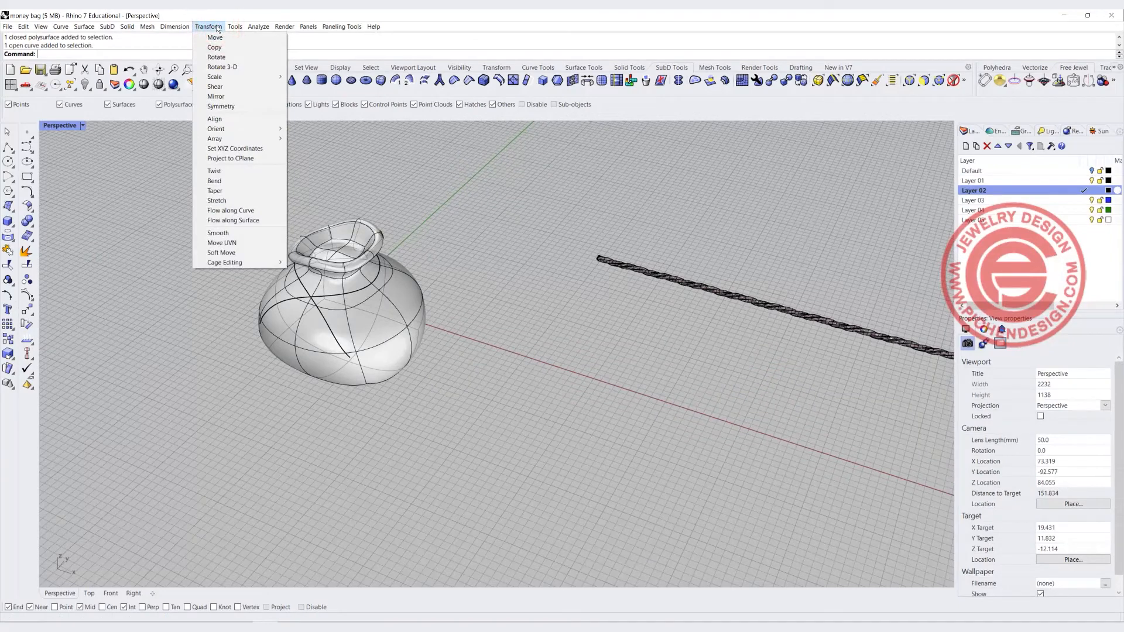
left_click(240, 211)
scroll(238, 208, "up", 5)
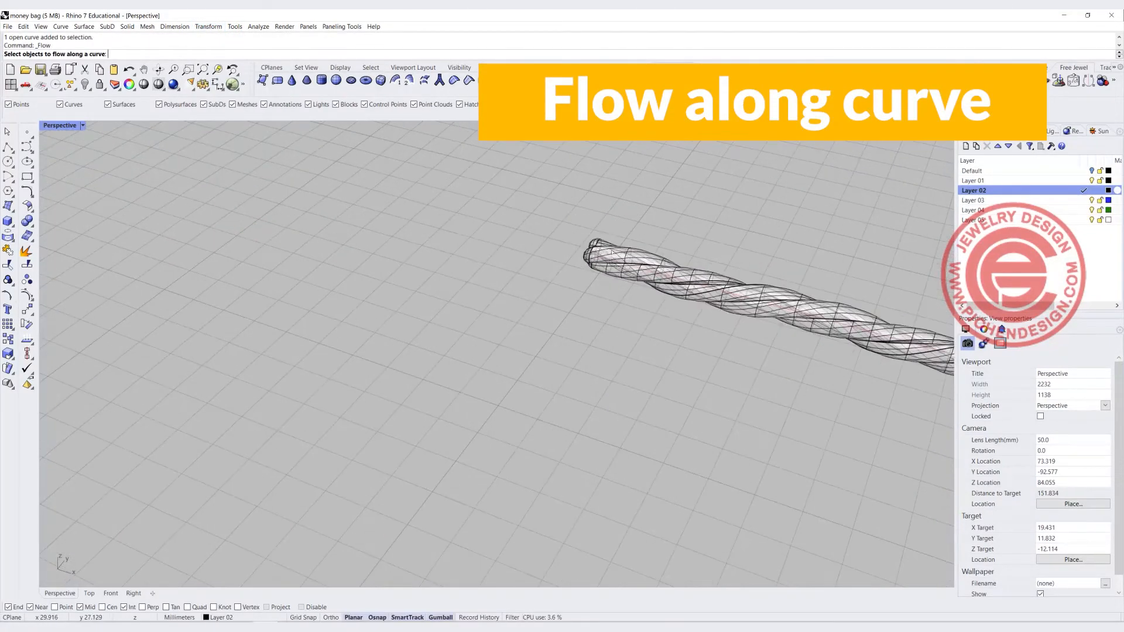
left_click(613, 249)
key("Return")
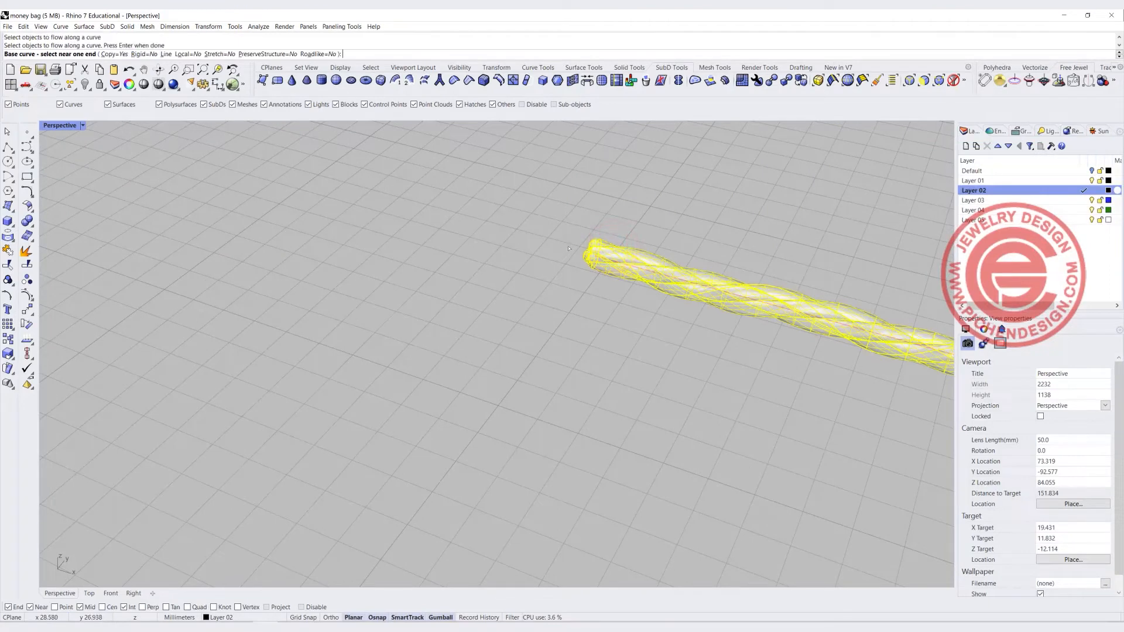
left_click(603, 258)
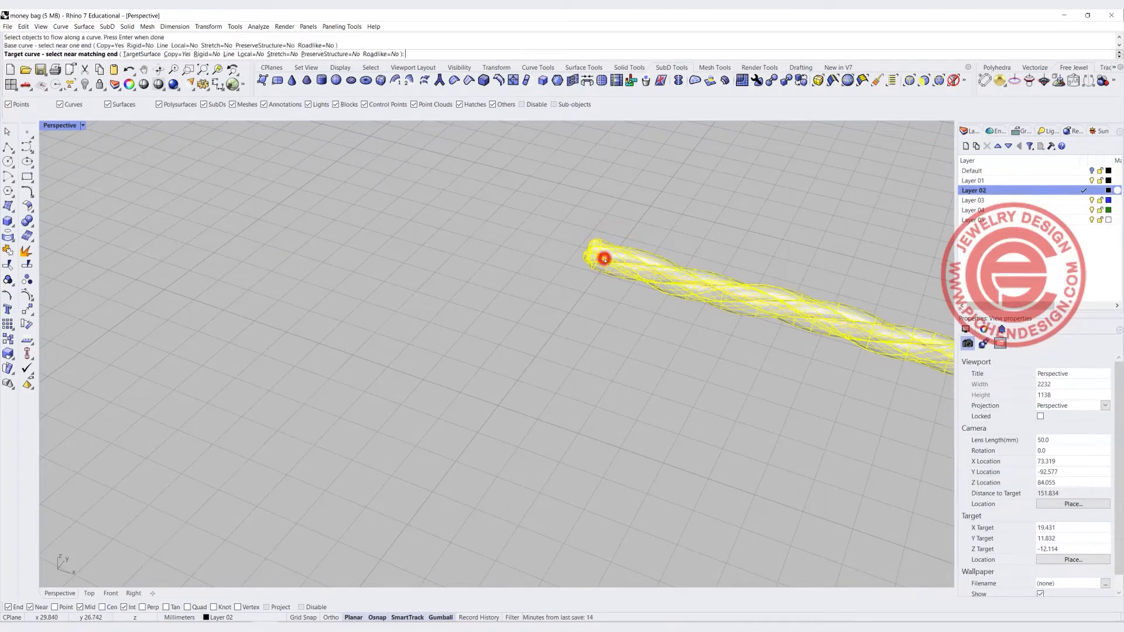
scroll(602, 256, "down", 5)
scroll(271, 371, "up", 5)
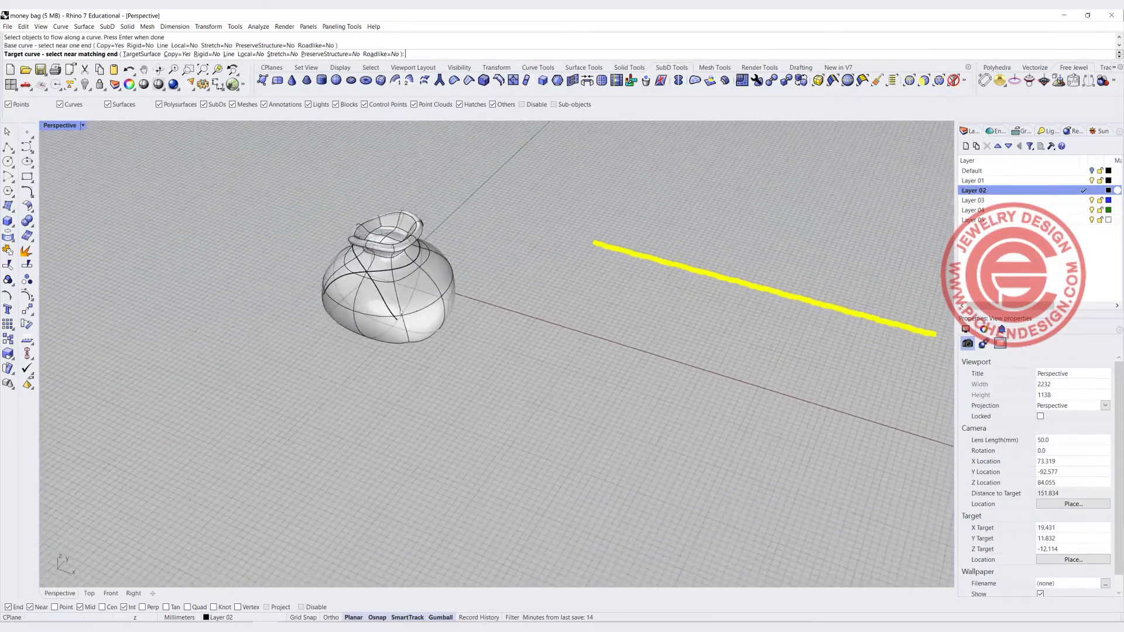
left_click(276, 263)
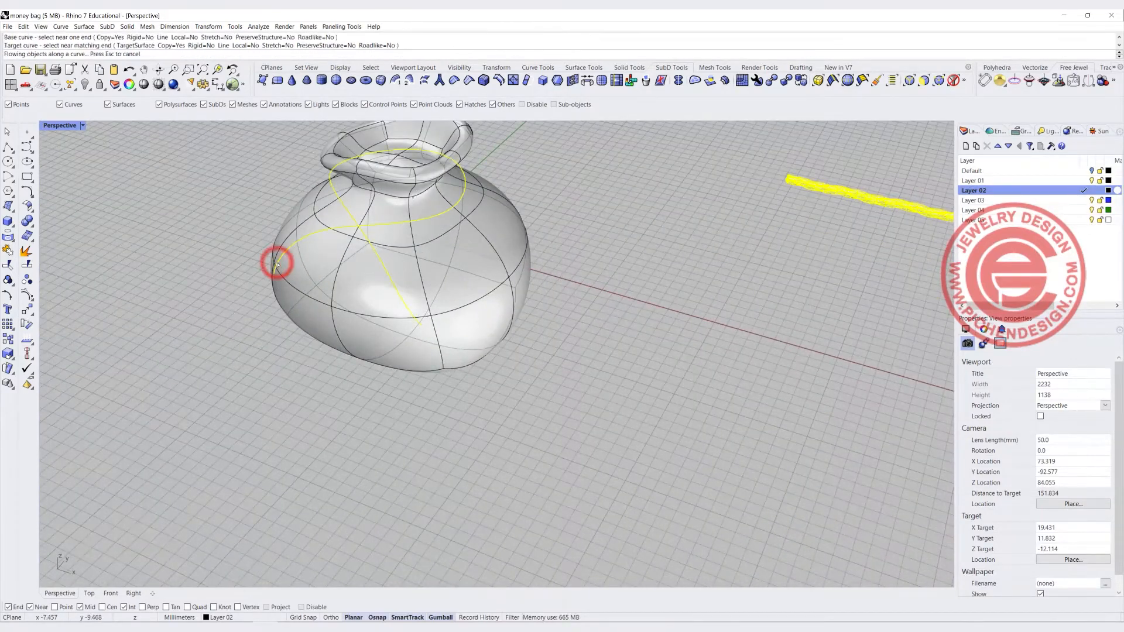
Orbit and zoom around the bag to examine the flowed rope cord, then restore the four-viewport layout
scroll(504, 218, "down", 3)
scroll(503, 219, "up", 5)
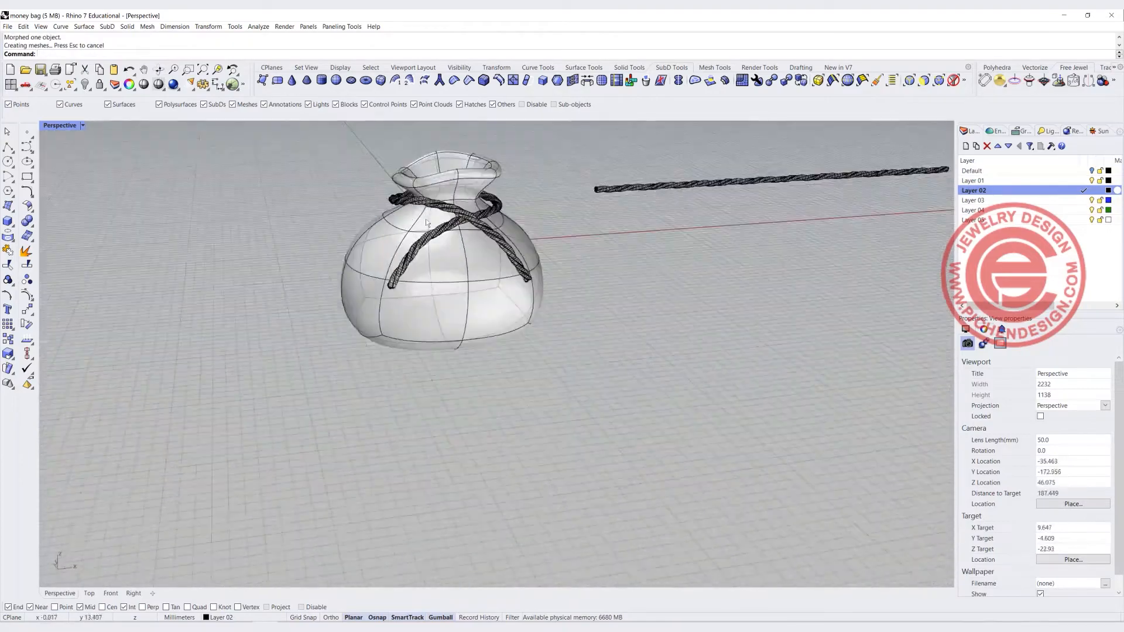
scroll(507, 284, "down", 3)
right_click_drag(507, 285, 401, 254)
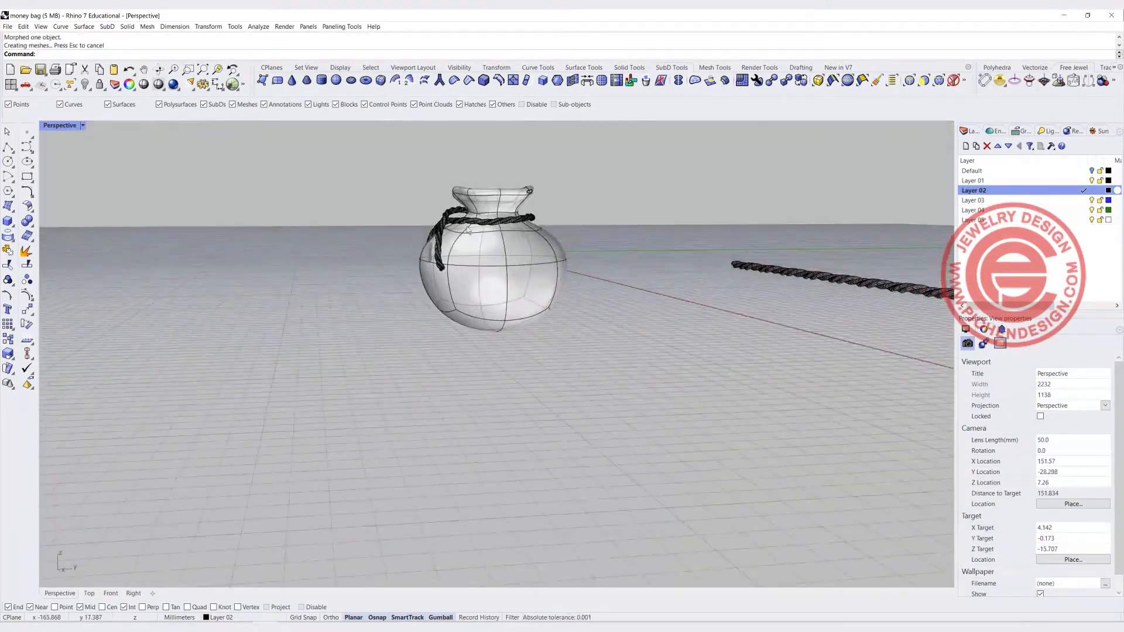
scroll(466, 227, "up", 8)
right_click_drag(465, 225, 420, 224)
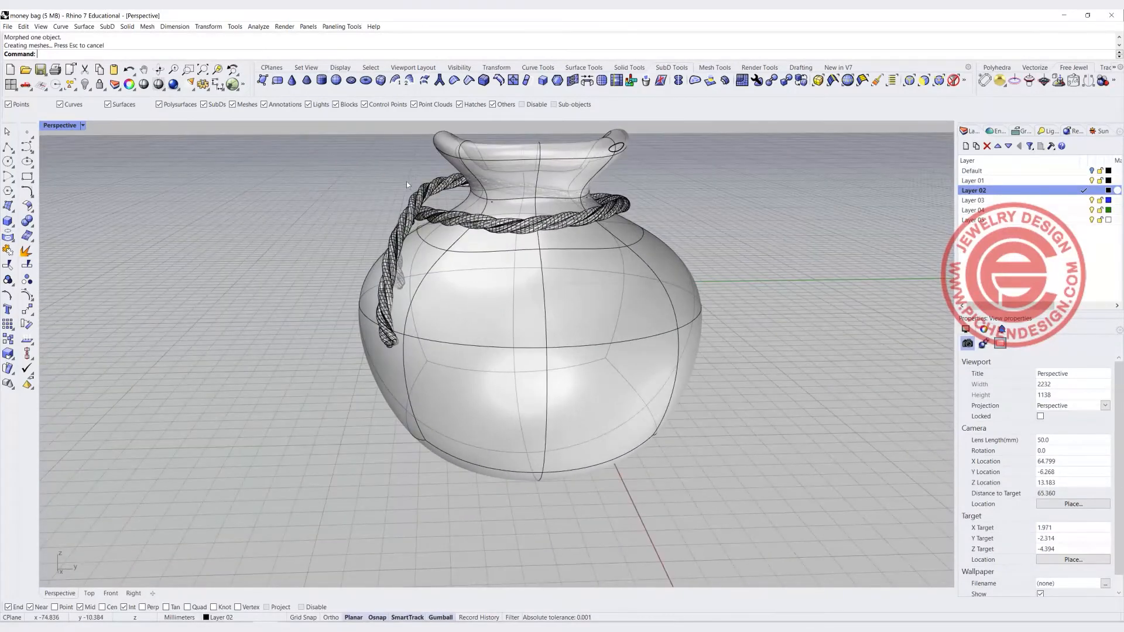
right_click_drag(489, 232, 451, 209)
left_click(451, 210)
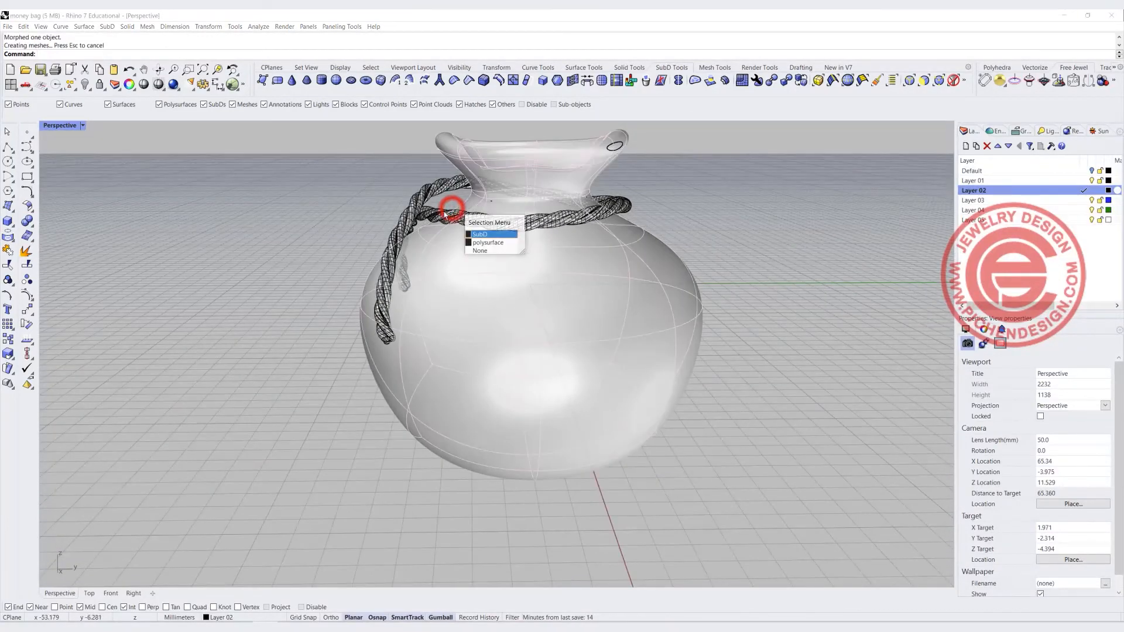
left_click(441, 212)
left_click_drag(507, 217, 507, 228)
left_click(352, 209)
right_click_drag(353, 209, 588, 292)
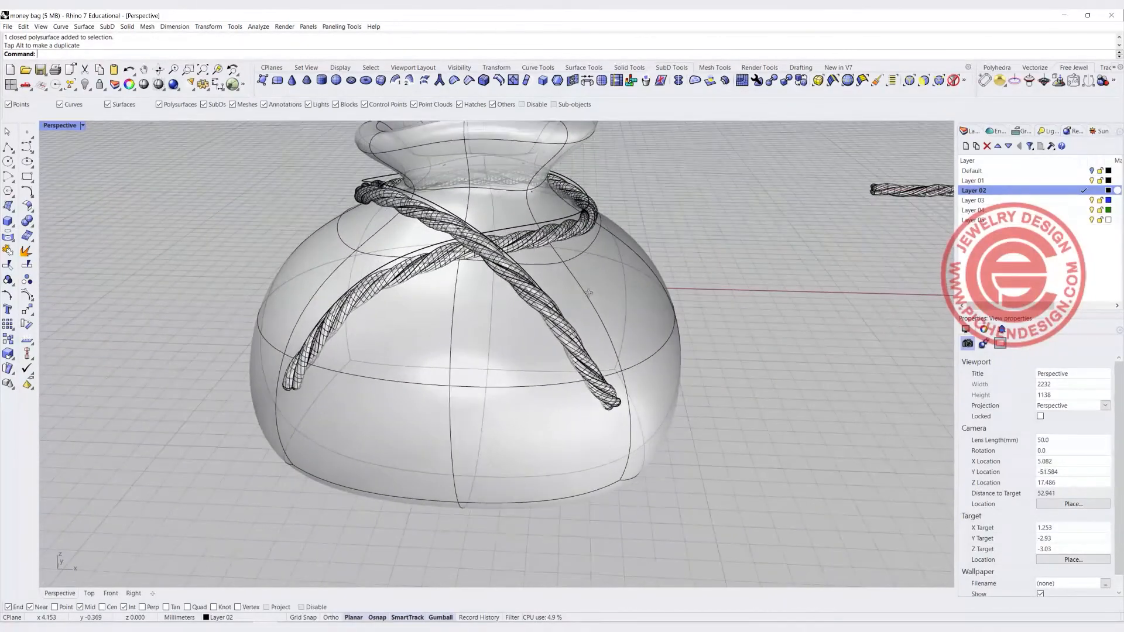
double_click(62, 128)
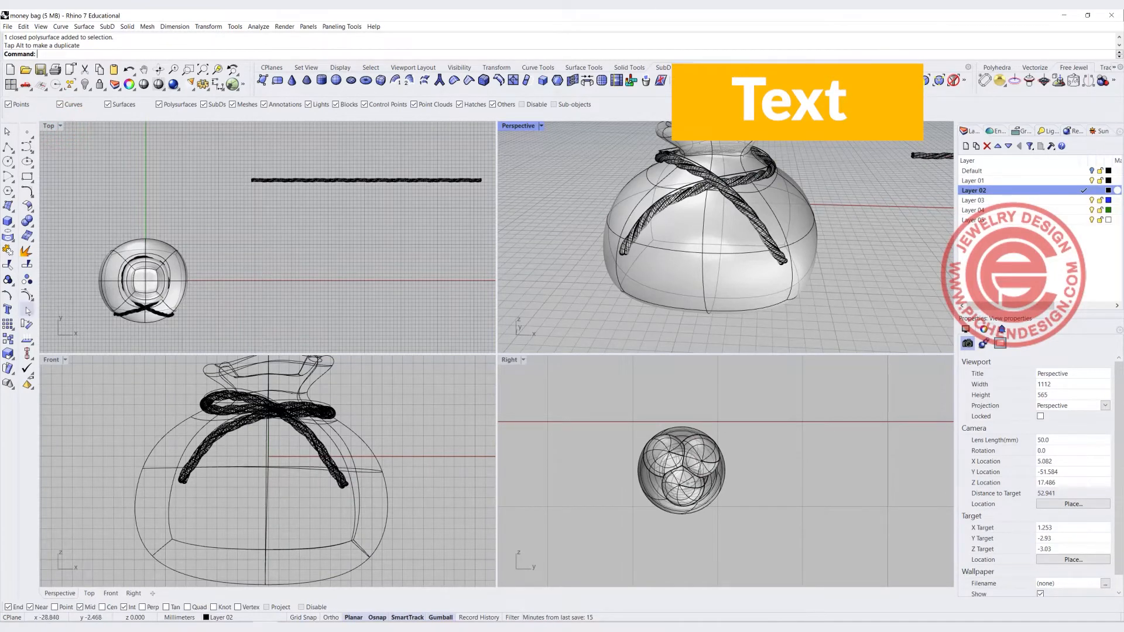
Create a "$" text object in Arial Black as a solid, placed on the bag's front in the Front view
left_click(8, 309)
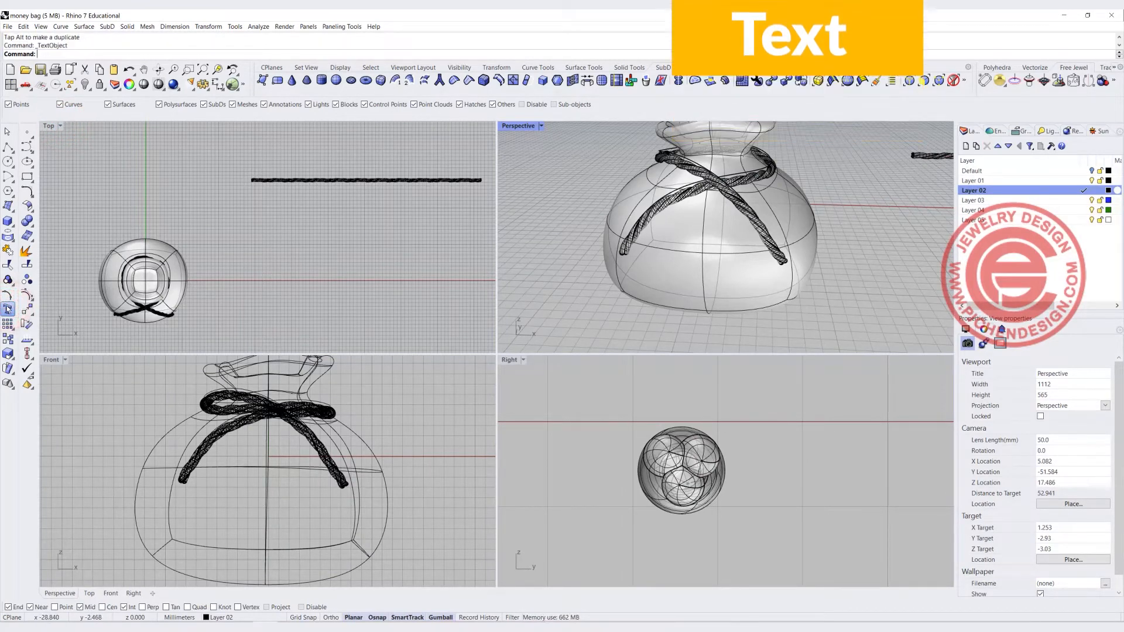
type("A")
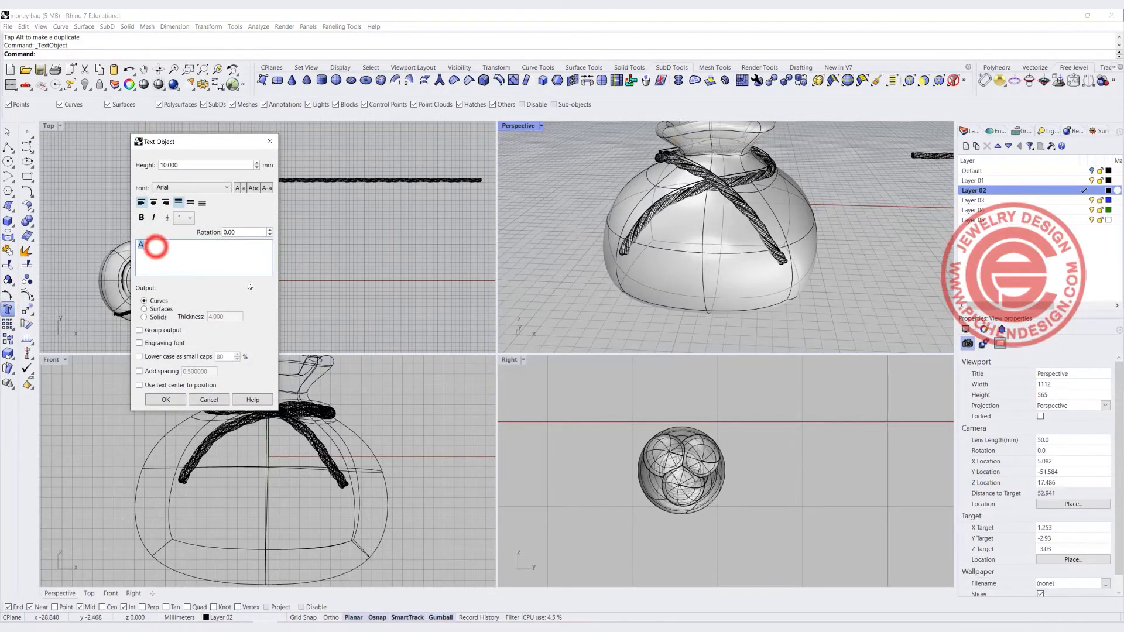
type("$")
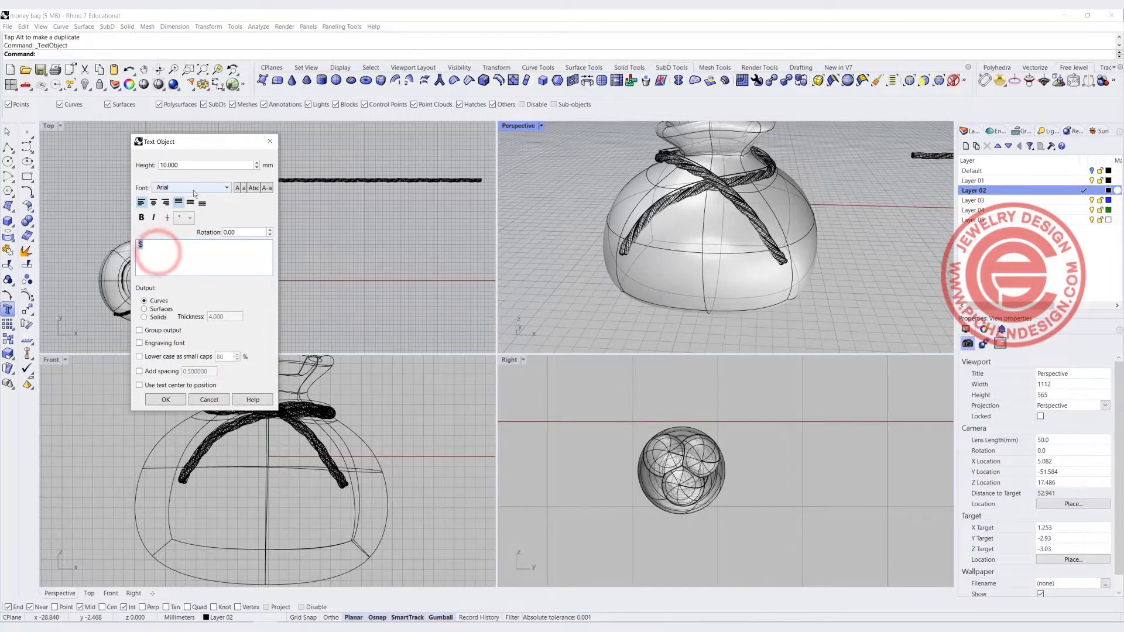
left_click(227, 186)
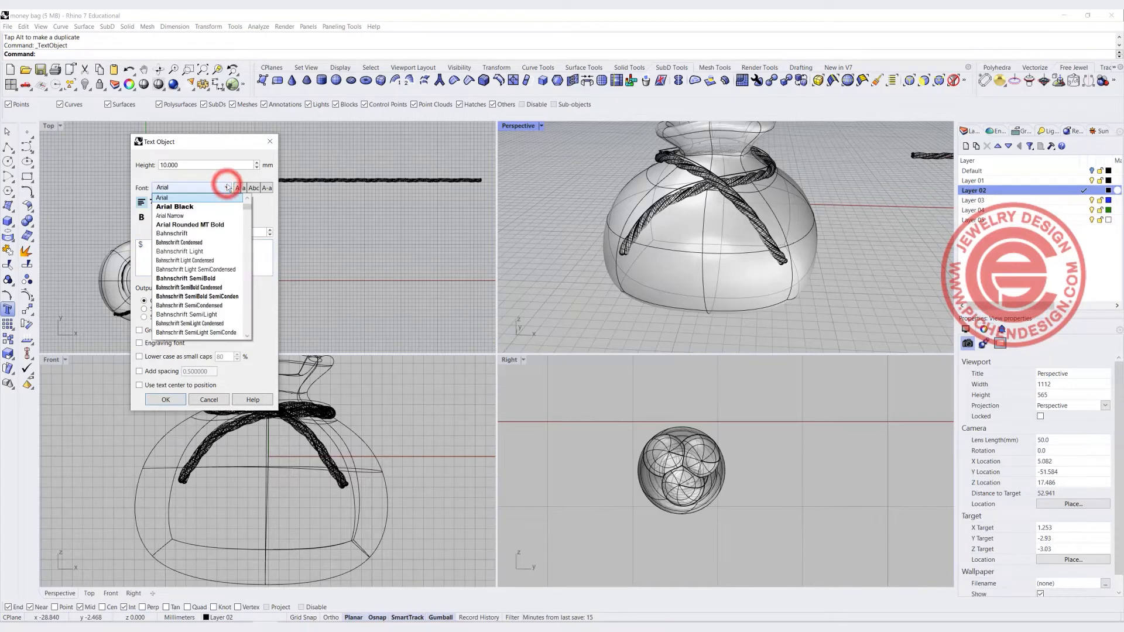
left_click(191, 206)
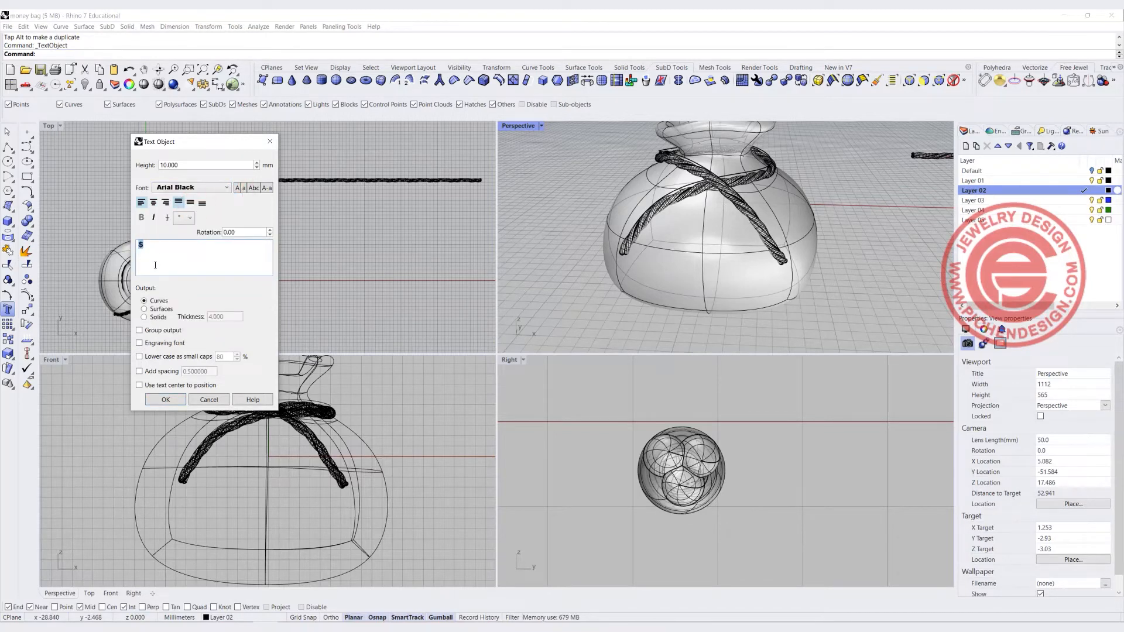
left_click(144, 317)
left_click(164, 399)
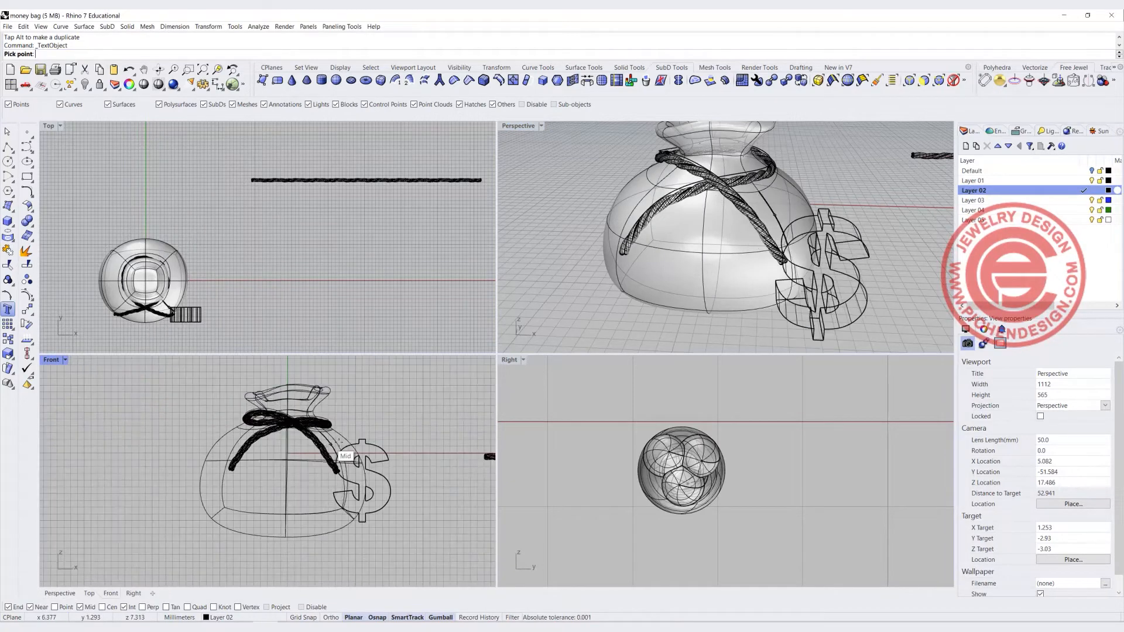
left_click(257, 451)
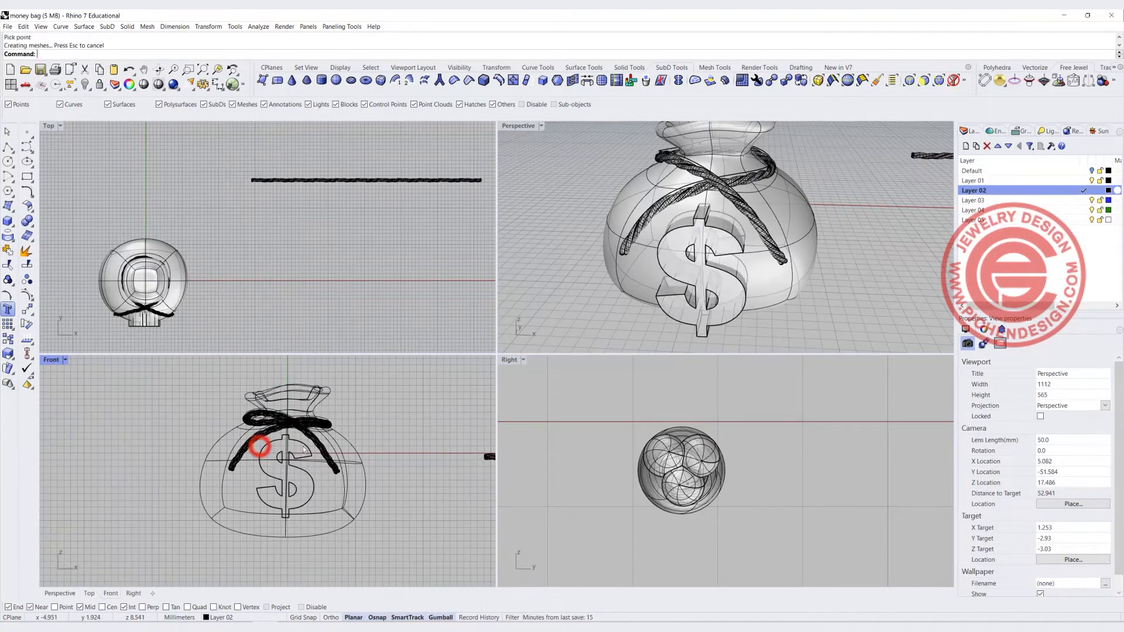
Examine the dollar sign's position against the bag from the Perspective, Front and Right views
left_click(321, 292)
right_click_drag(810, 279, 630, 282)
scroll(288, 501, "up", 6)
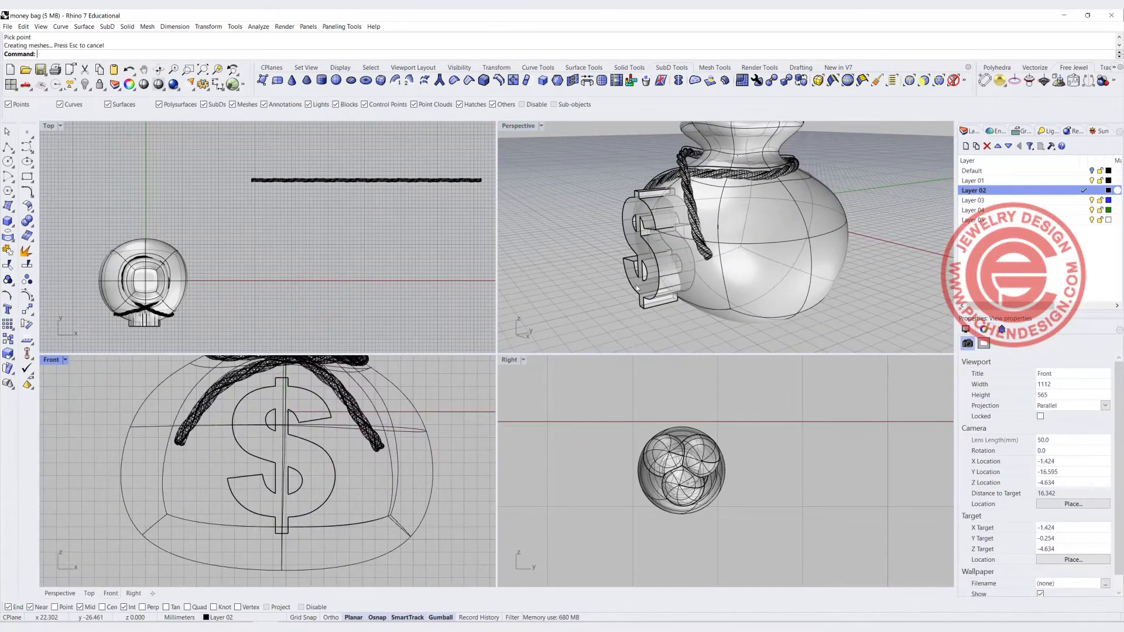
scroll(622, 477, "down", 20)
right_click_drag(533, 485, 616, 465)
scroll(618, 463, "up", 11)
scroll(643, 453, "up", 5)
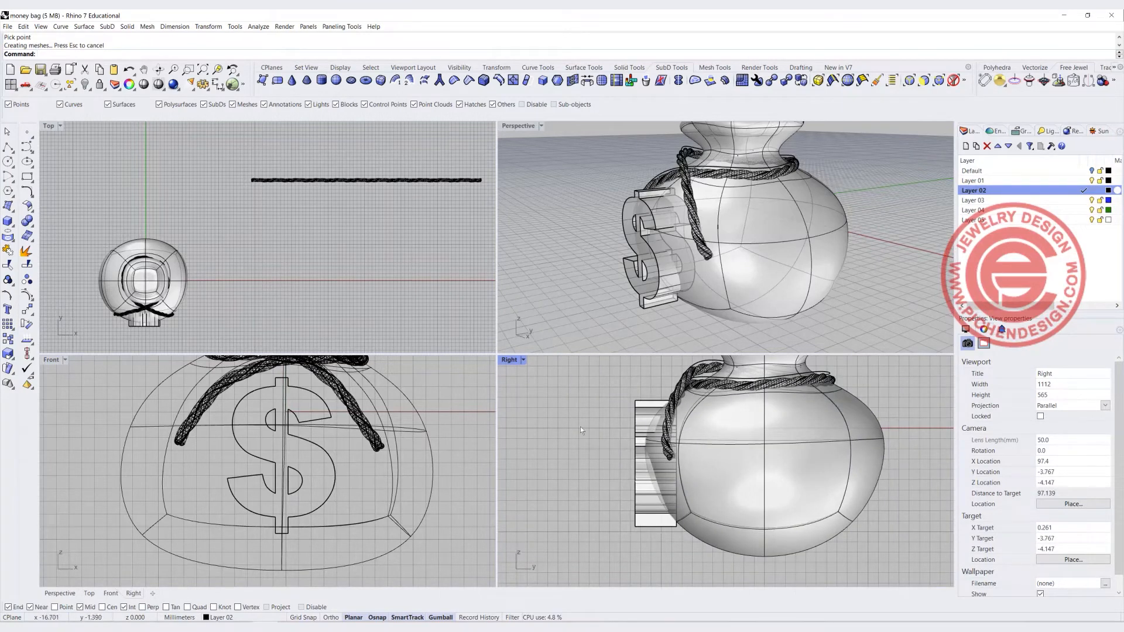
left_click(749, 260)
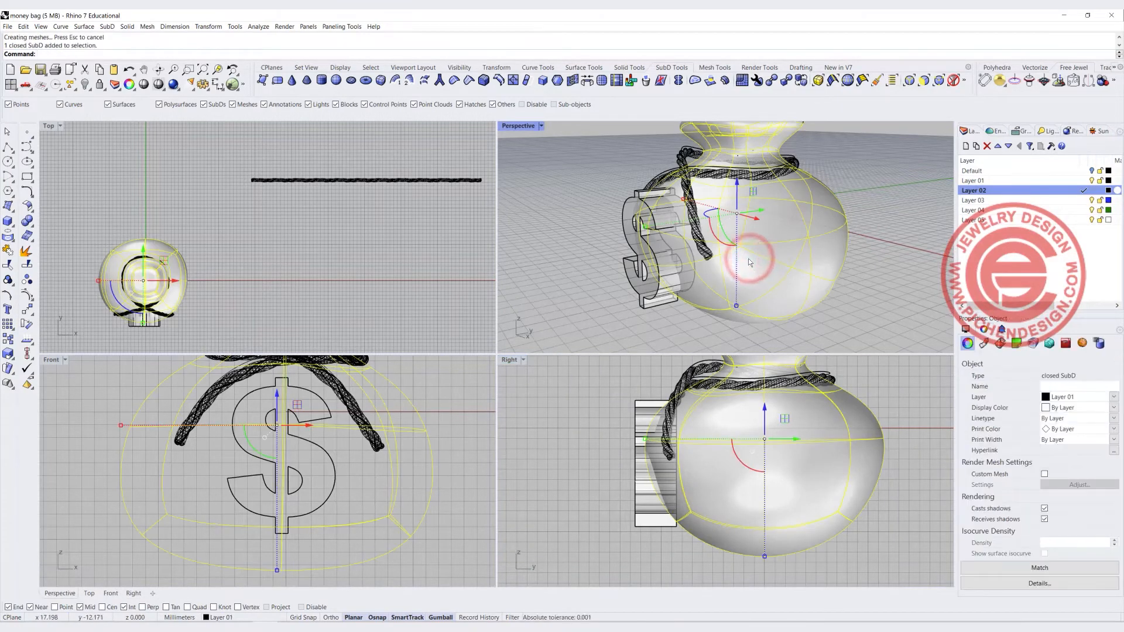
left_click(604, 210)
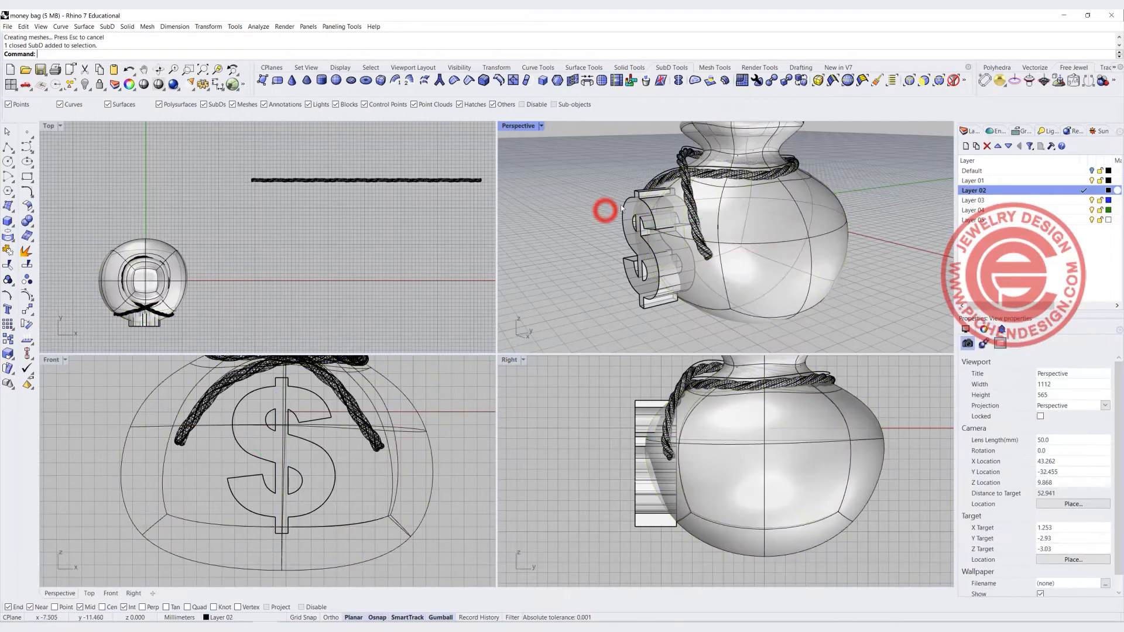
left_click(622, 207)
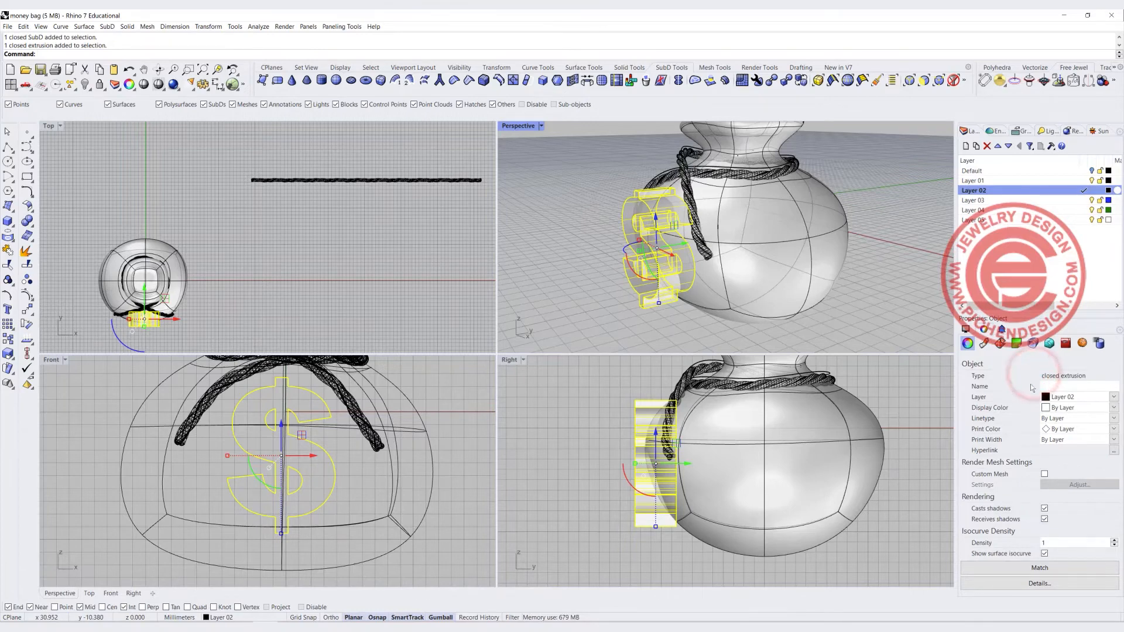
Convert the SubD bag body into a NURBS polysurface
left_click(823, 438)
left_click(901, 408)
left_click(774, 427)
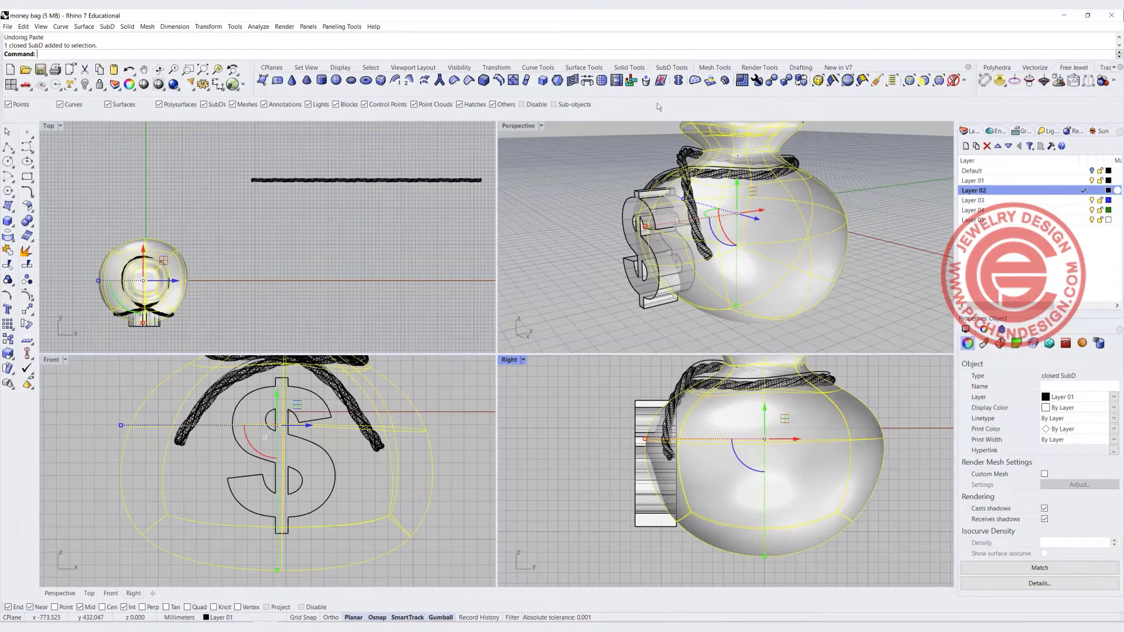
left_click(771, 86)
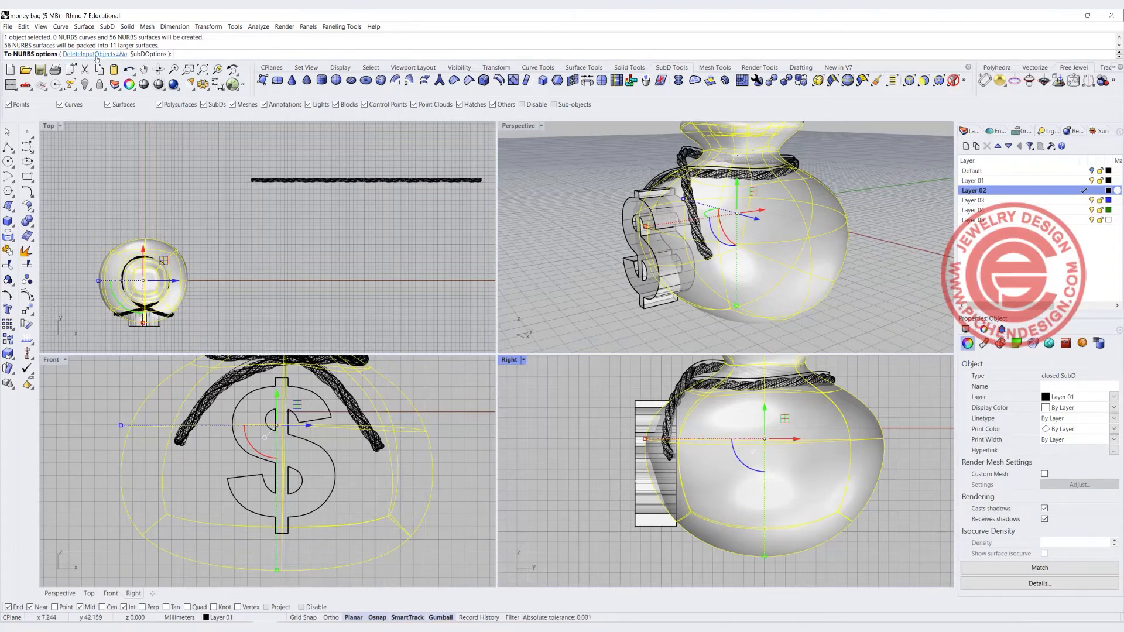
key("Return")
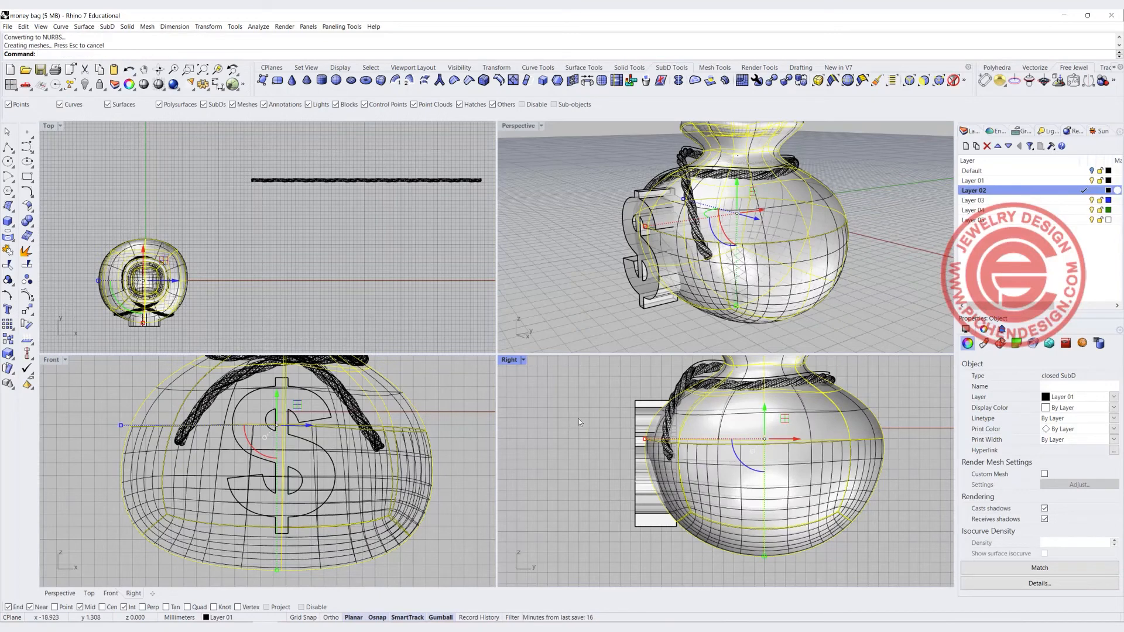
left_click(735, 465)
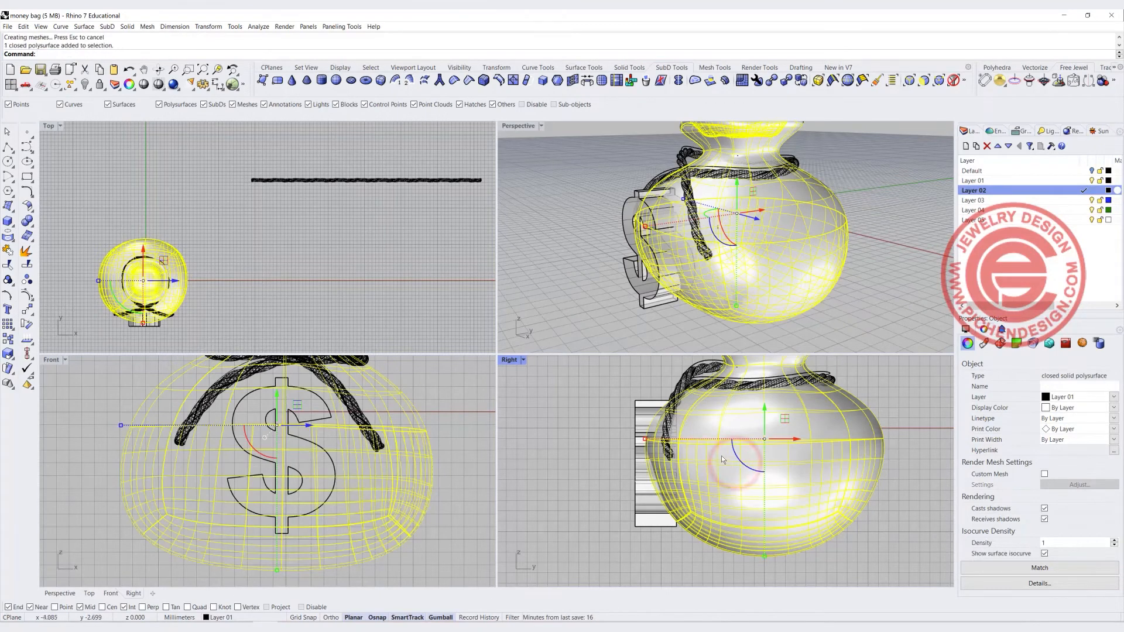
scroll(652, 459, "up", 2)
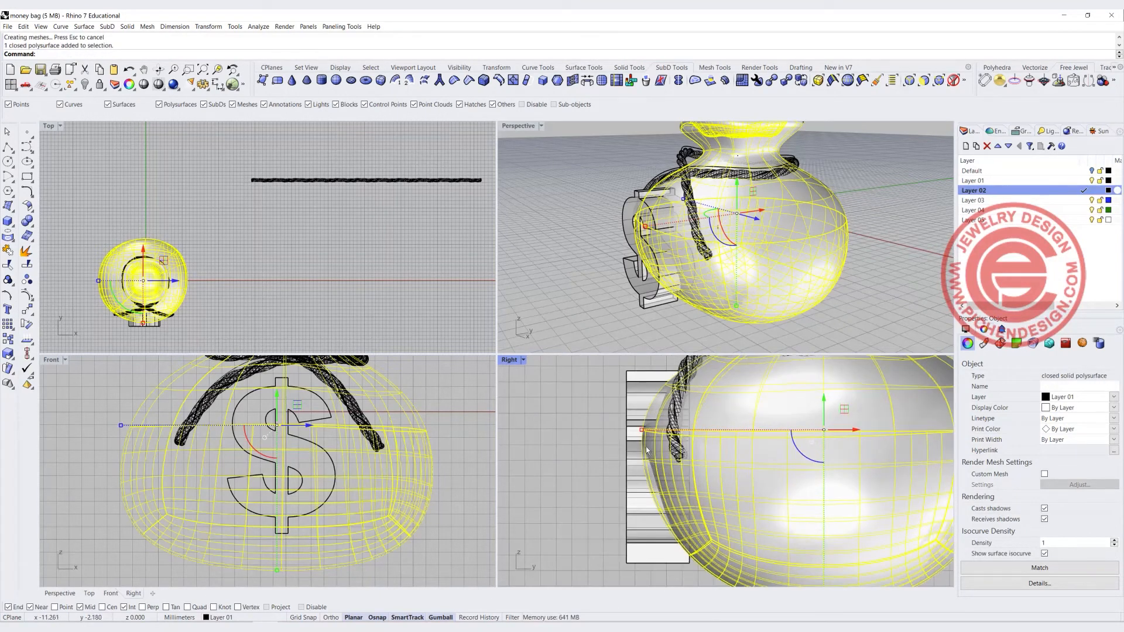
Move the bag body slightly toward the dollar sign in the Right view, then check the dollar sign's selection
left_click_drag(641, 432, 625, 438)
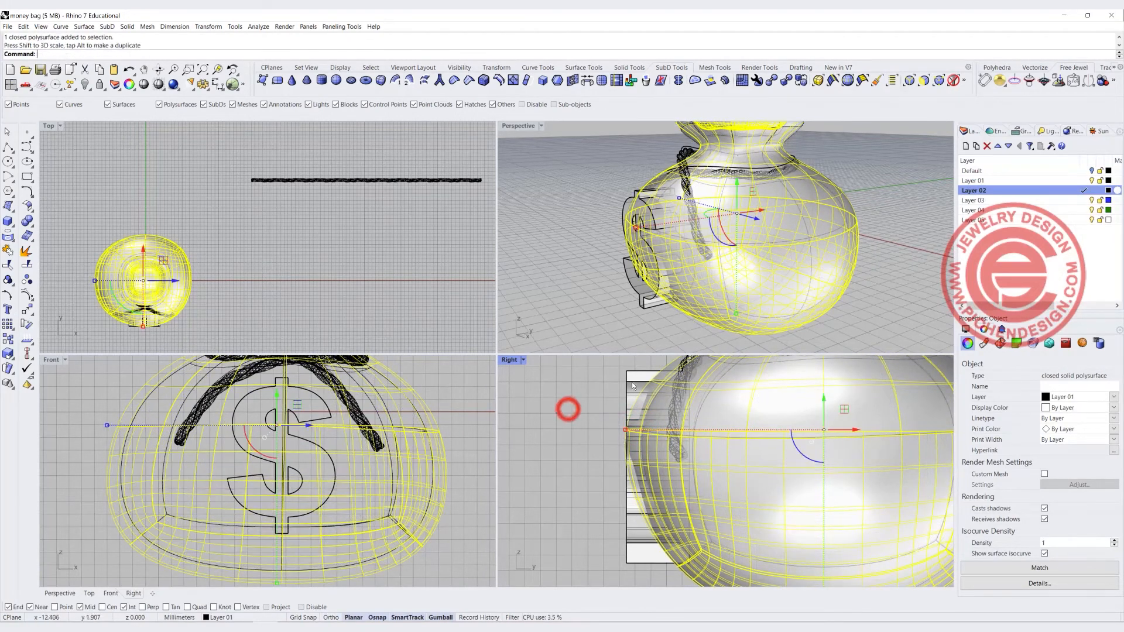
left_click(568, 408)
left_click(629, 379)
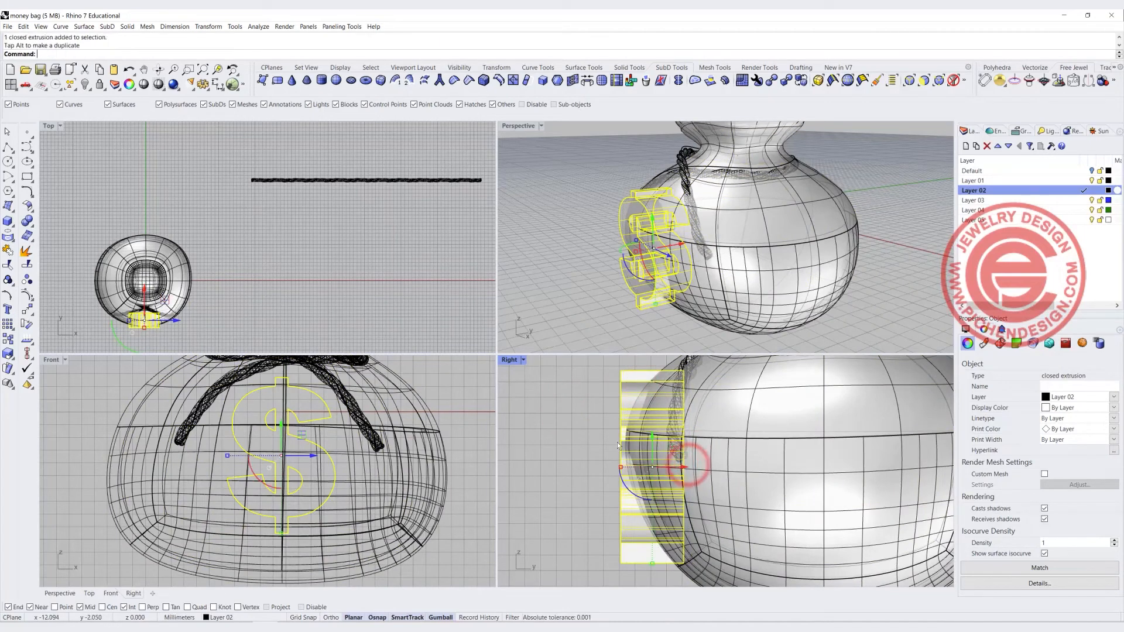
left_click(581, 428)
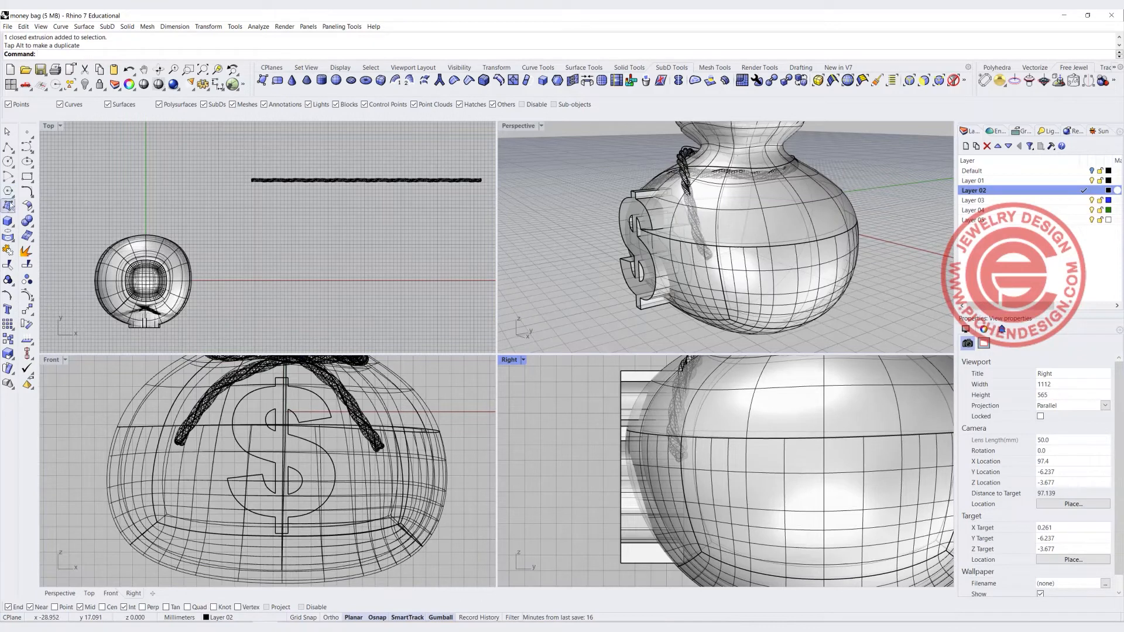
Boolean split the dollar sign solid using the bag body as the cutting object
left_click(28, 221)
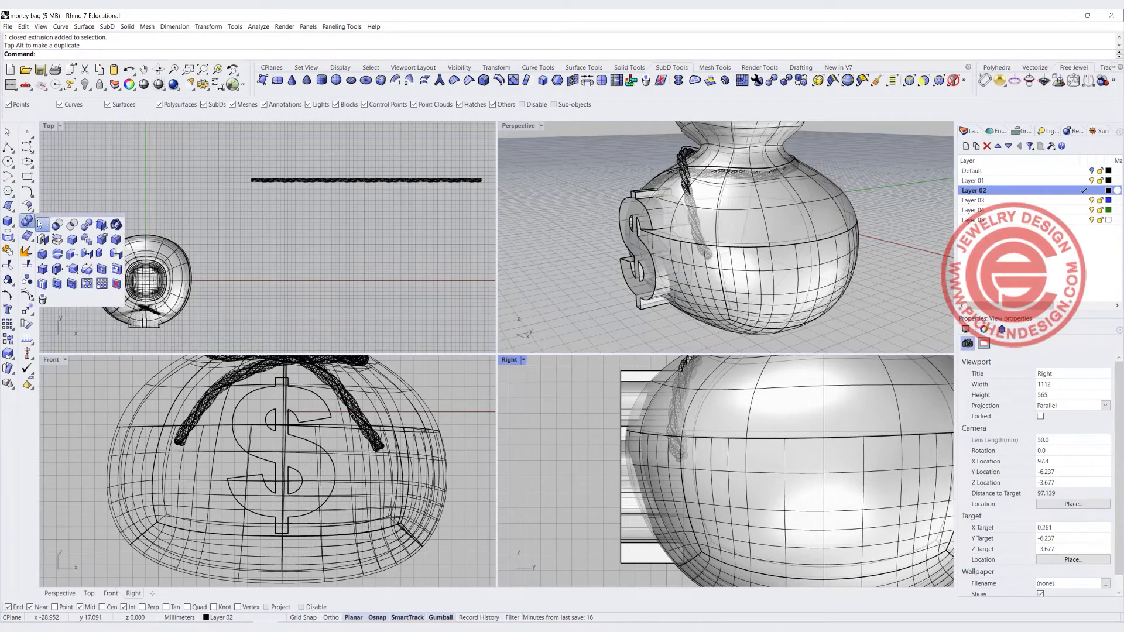
left_click(84, 226)
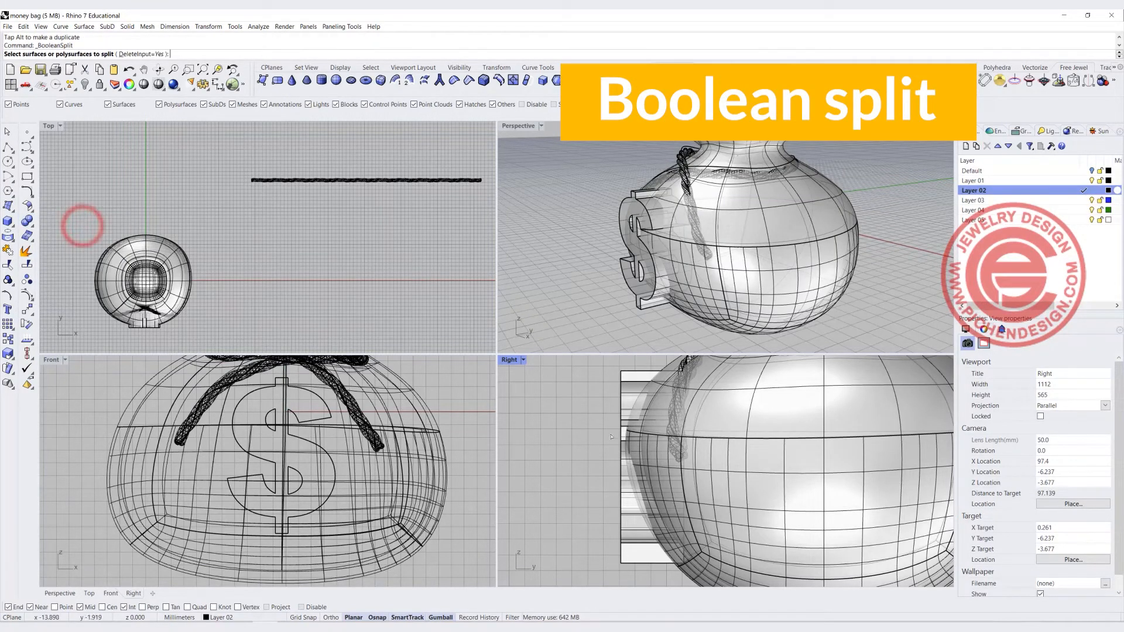
left_click(629, 381)
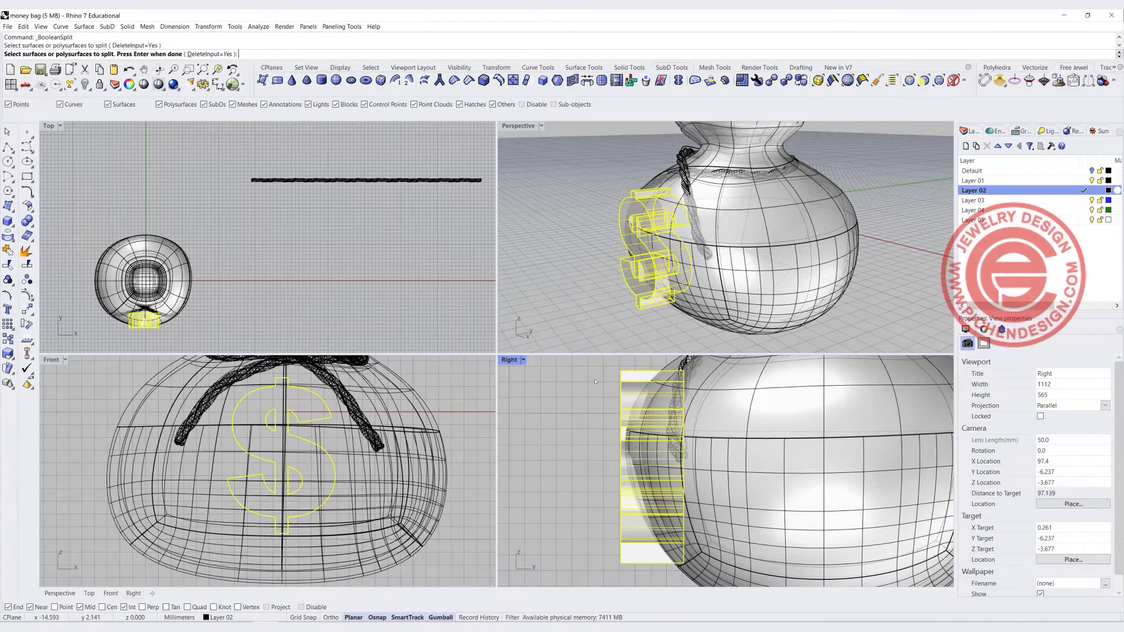
key("Return")
left_click(672, 367)
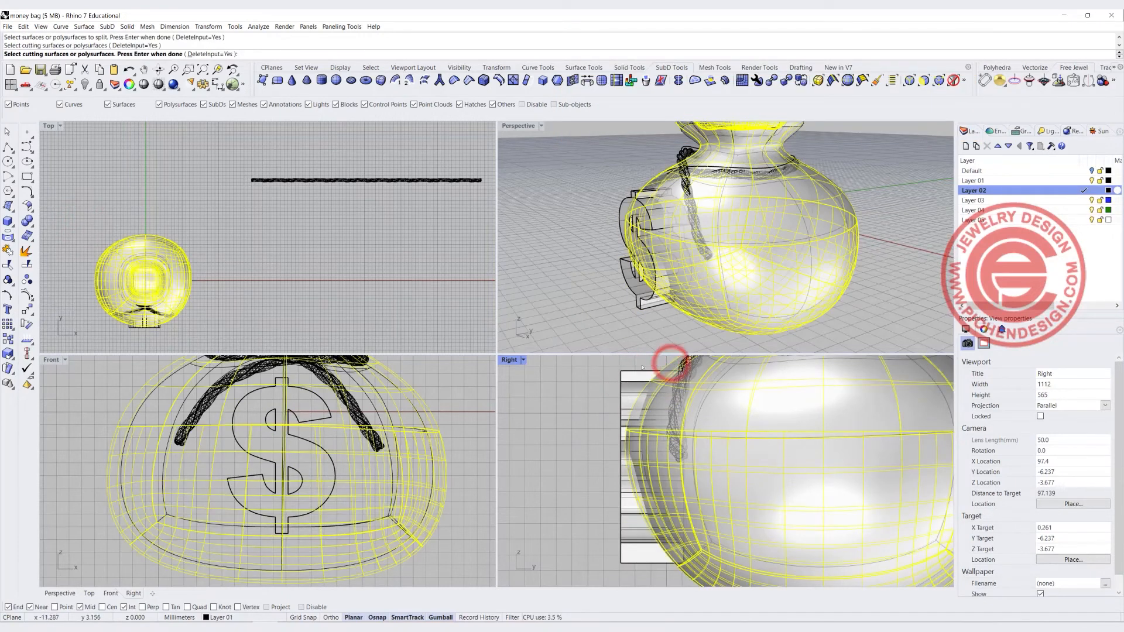
key("Return")
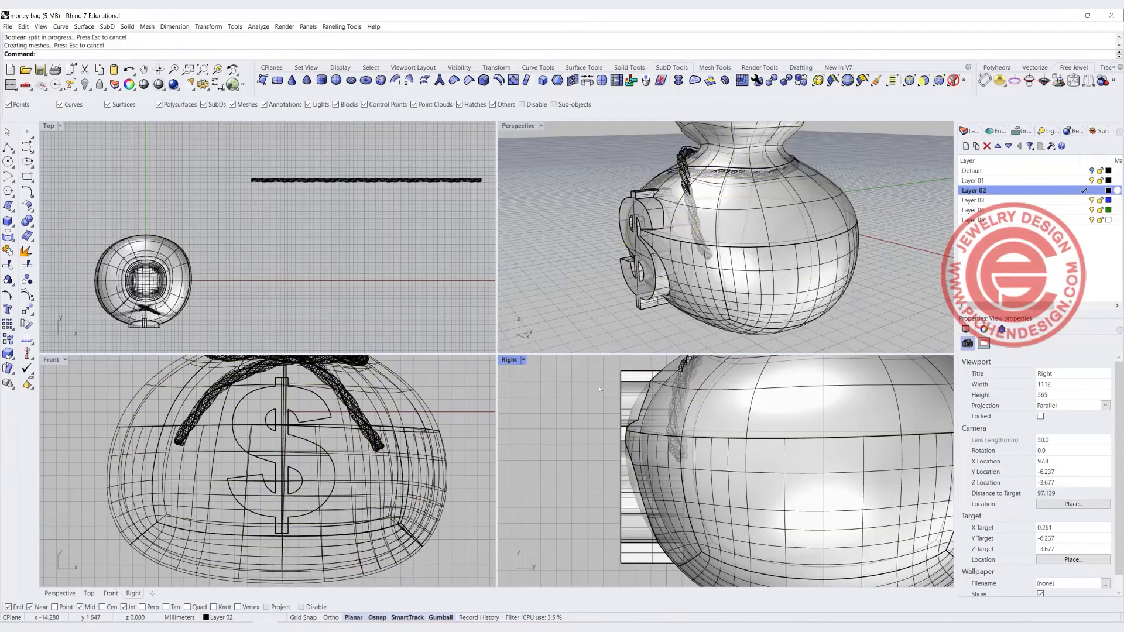
Delete the two unwanted split-off pieces of the dollar sign
left_click(621, 379)
key("Delete")
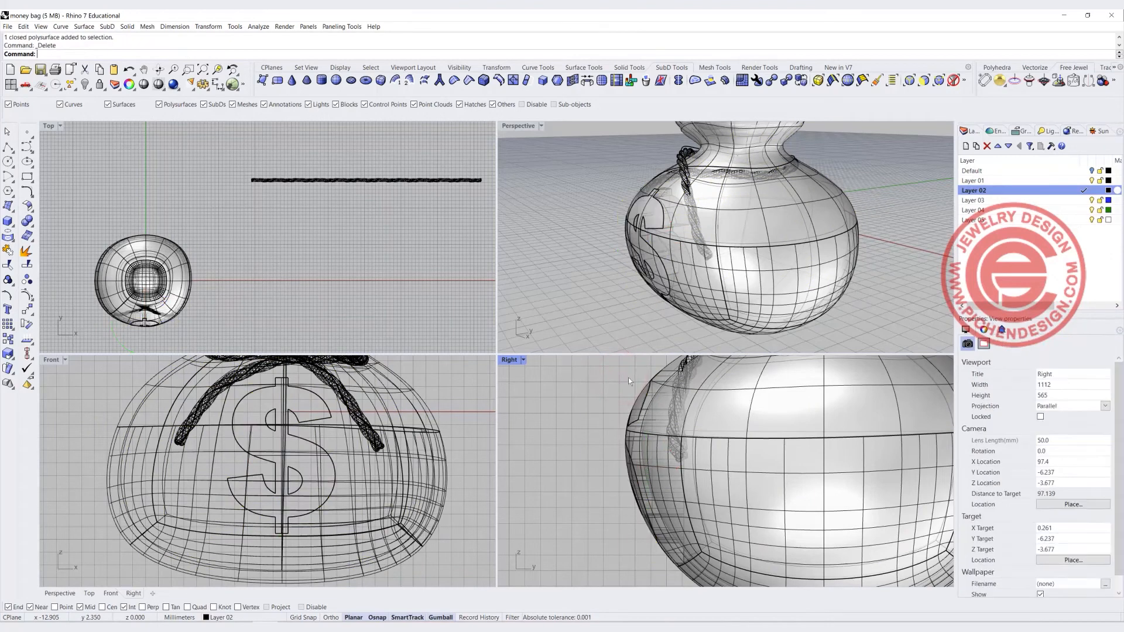
left_click(664, 365)
key("Delete")
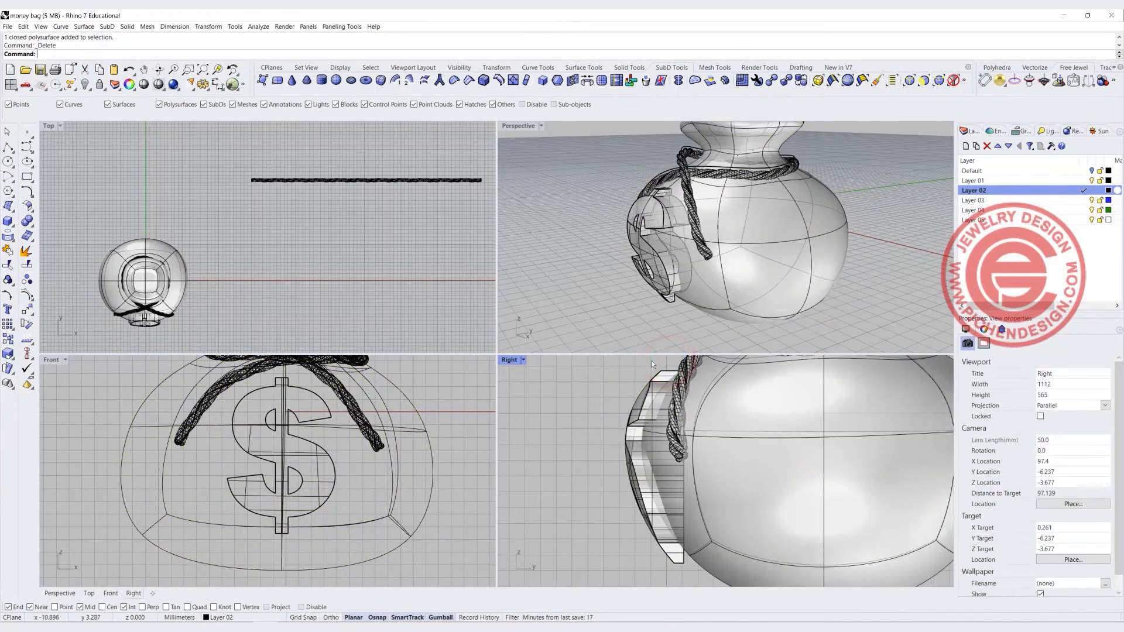
Switch the Perspective viewport to Rendered display mode
scroll(644, 213, "down", 5)
scroll(681, 217, "up", 8)
right_click_drag(644, 213, 718, 191)
mouse_move(652, 229)
right_mouse_down()
mouse_move(541, 215)
mouse_move(653, 225)
mouse_move(642, 225)
right_mouse_up()
left_click(541, 126)
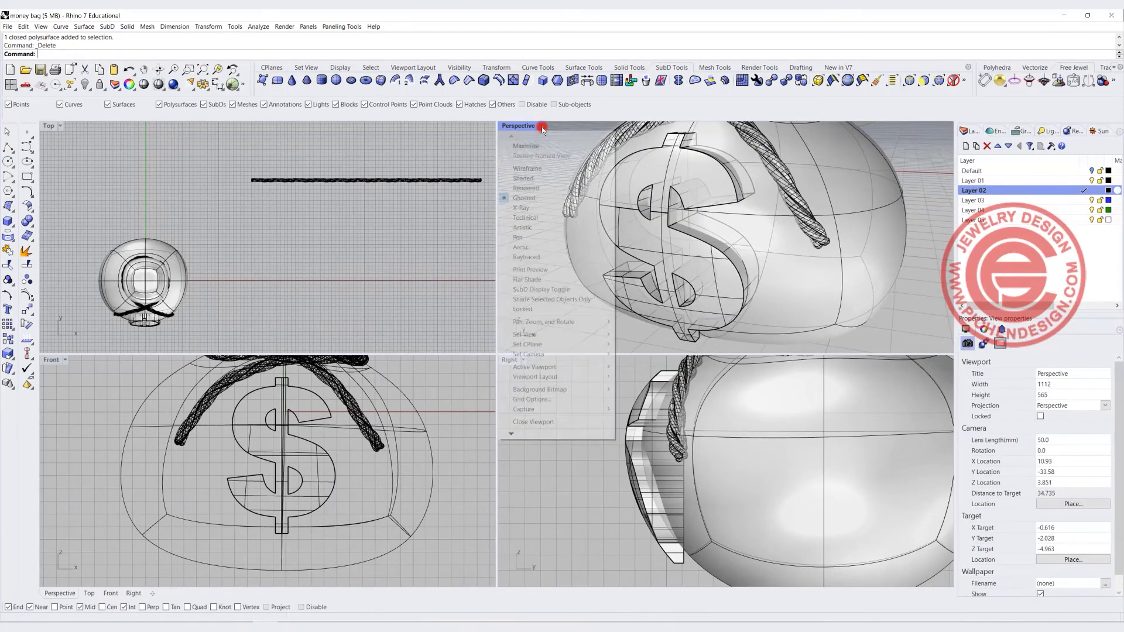
left_click(525, 188)
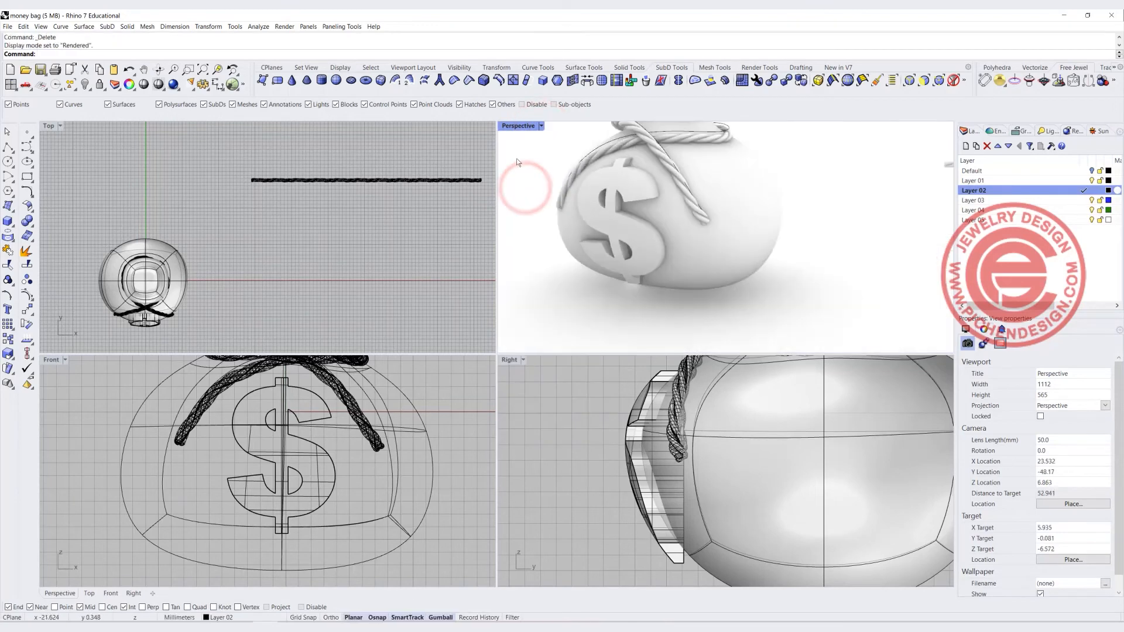
Maximize the Perspective view and orbit around the rendered money bag to examine it
double_click(518, 125)
scroll(424, 294, "up", 4)
right_click_drag(527, 304, 388, 313)
right_click_drag(447, 315, 489, 297)
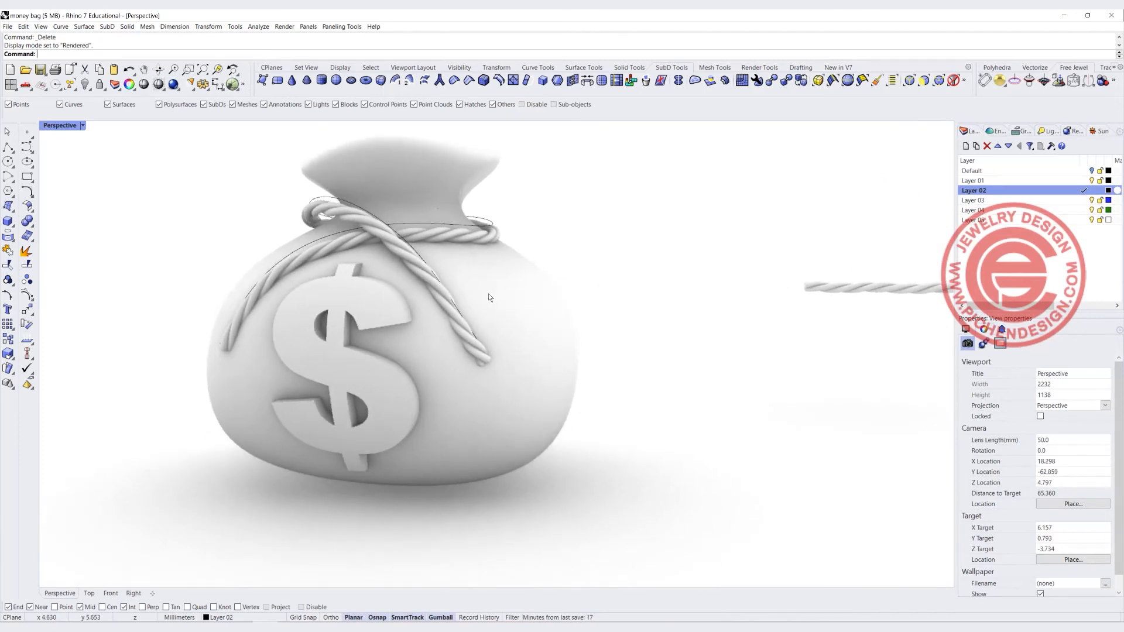